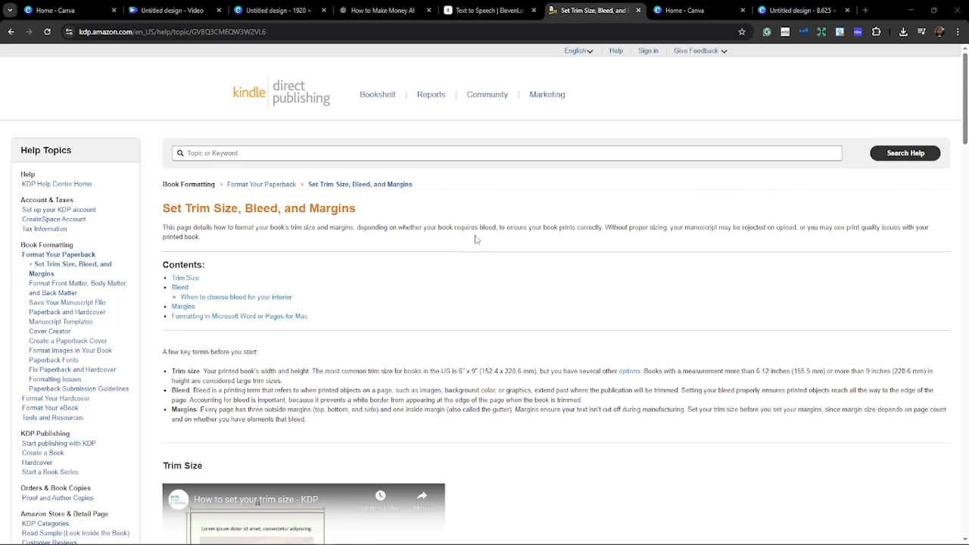
- Skim the KDP help page on trim size, bleed and margins, including its key terms and the trim size and bleed sections
scroll(475, 239, "down", 7)
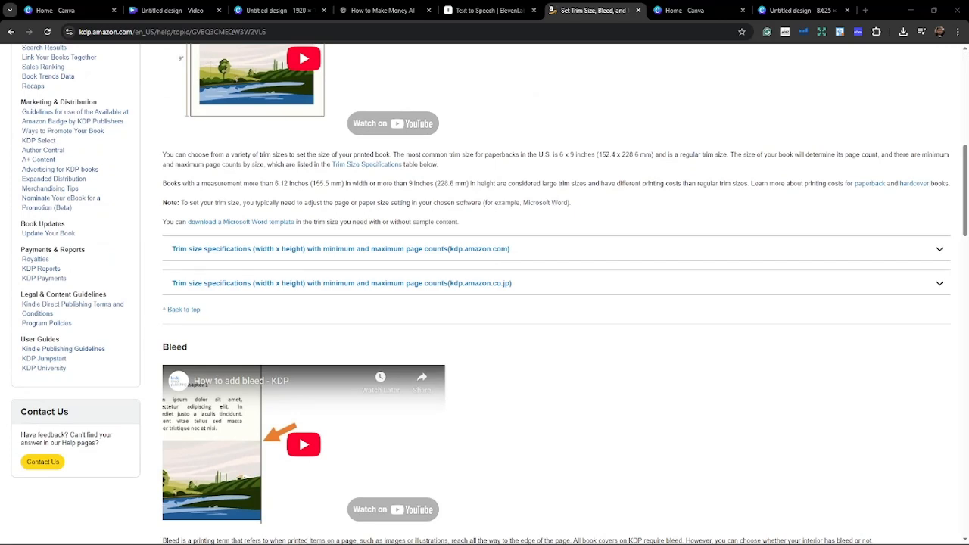
scroll(288, 222, "up", 8)
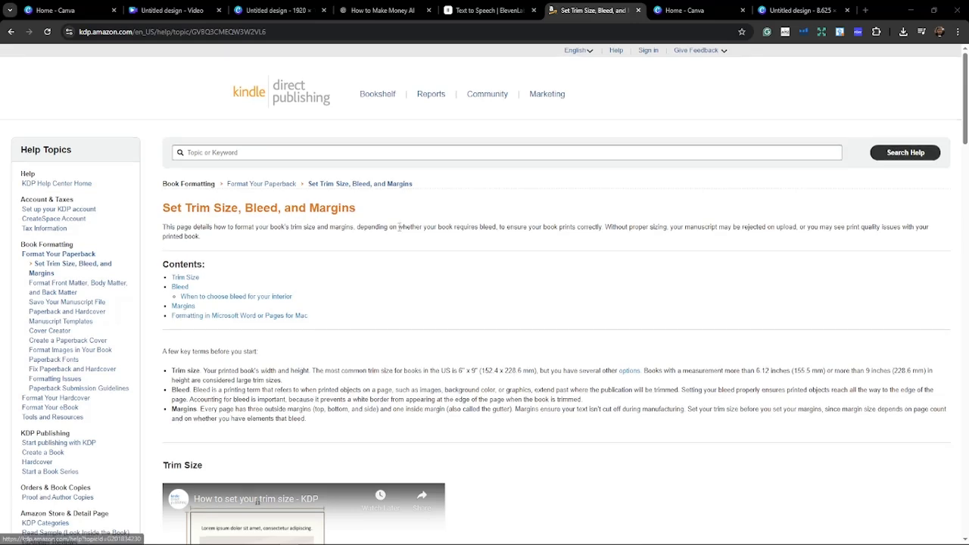
scroll(454, 235, "down", 3)
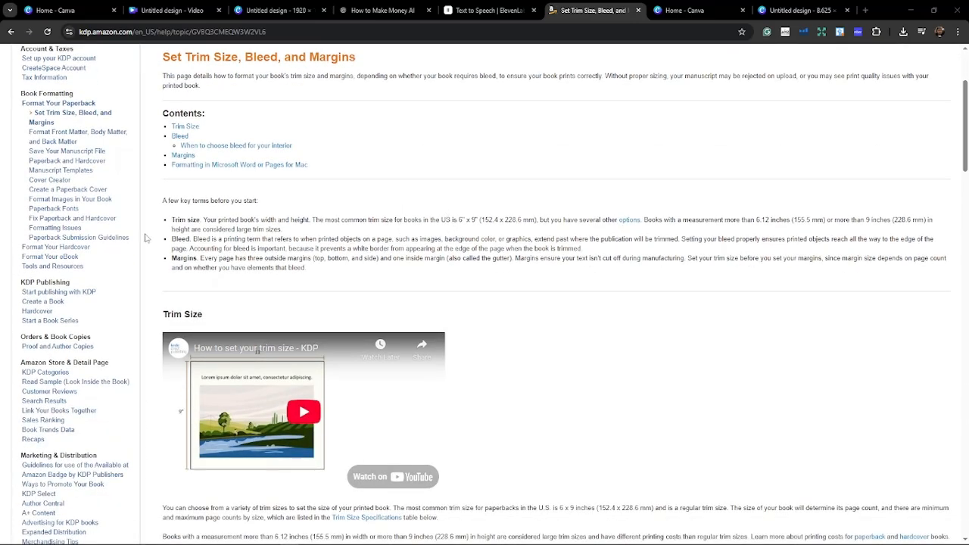
left_click_drag(170, 220, 290, 221)
left_click_drag(171, 239, 270, 258)
left_click(446, 256)
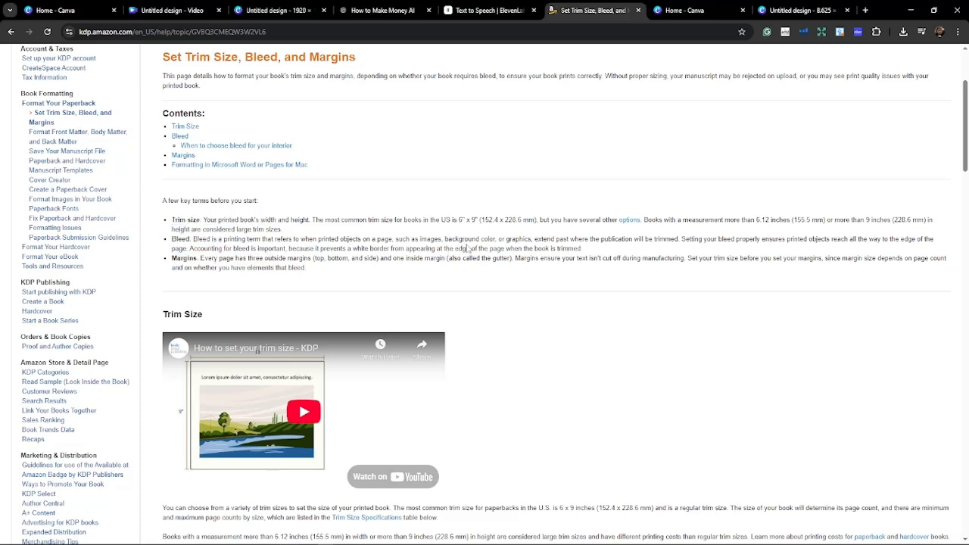
scroll(472, 248, "down", 5)
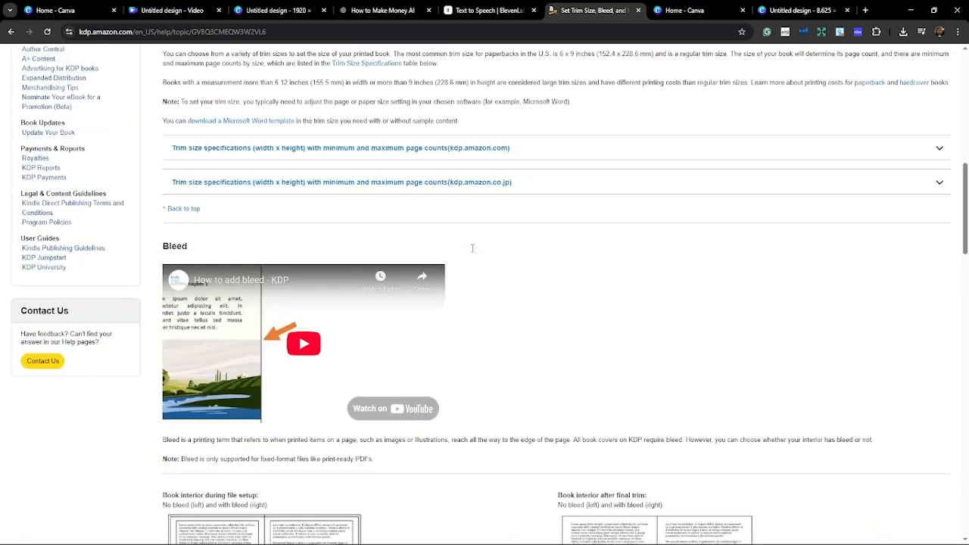
scroll(472, 253, "up", 10)
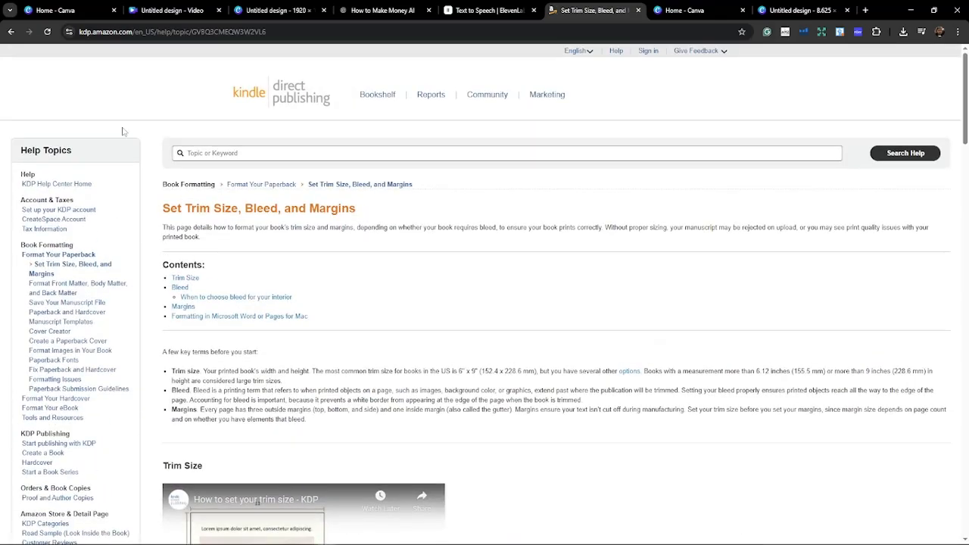
- Check the help article's web address, its title and its place under the Book Formatting help topics
left_click(80, 32)
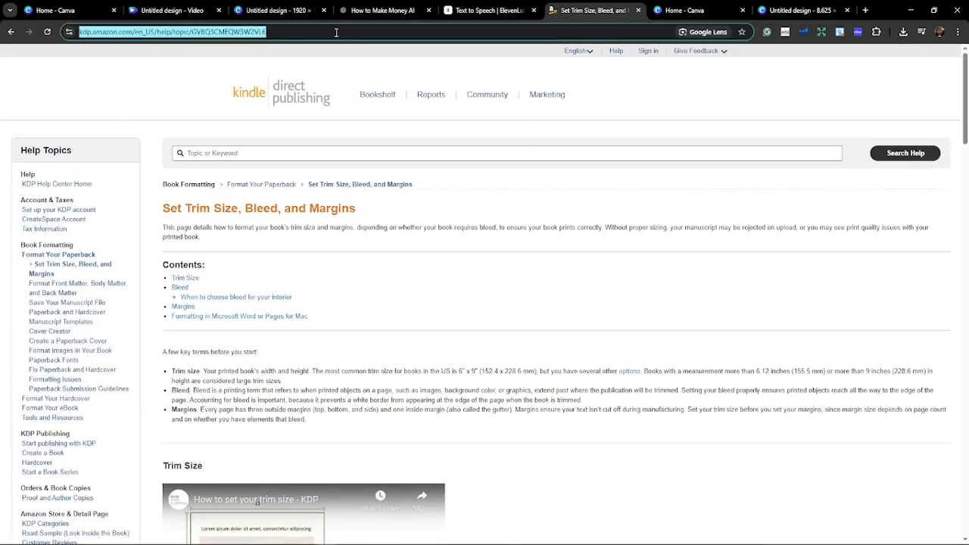
double_click(286, 34)
left_click_drag(318, 32, 64, 32)
left_click(435, 265)
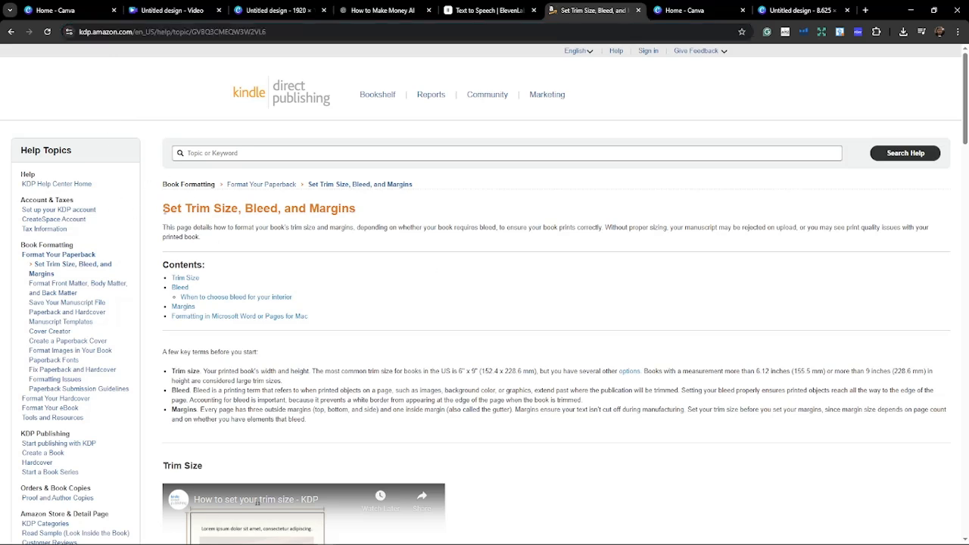
left_click_drag(161, 209, 240, 210)
double_click(264, 209)
left_click(329, 221)
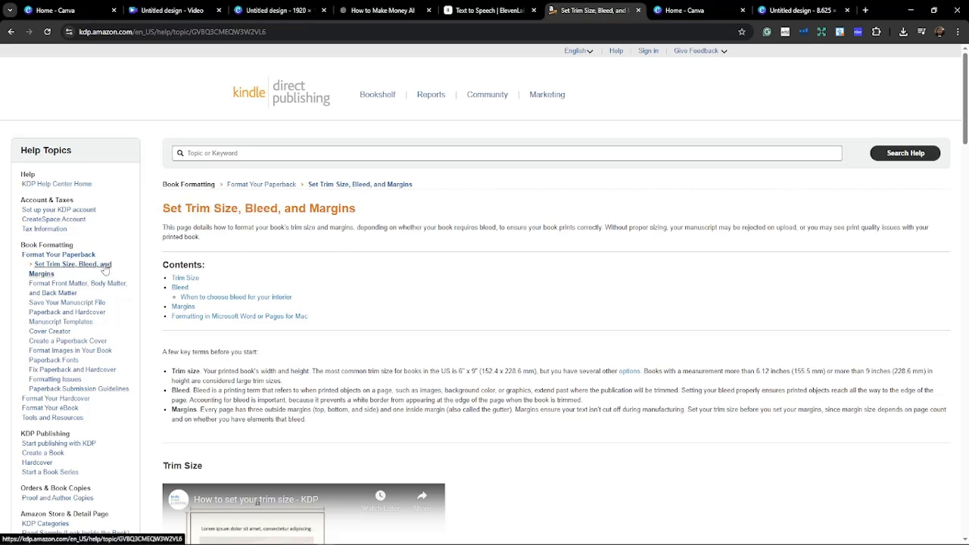
left_click_drag(21, 245, 99, 252)
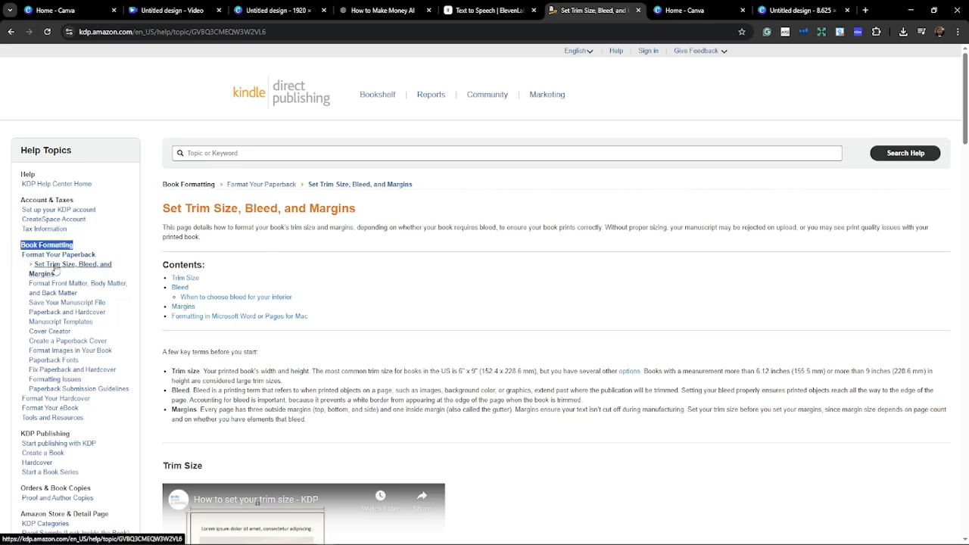
left_click(664, 251)
- Read the key-term definitions of trim size, including the most common US size, and of bleed
scroll(663, 251, "down", 2)
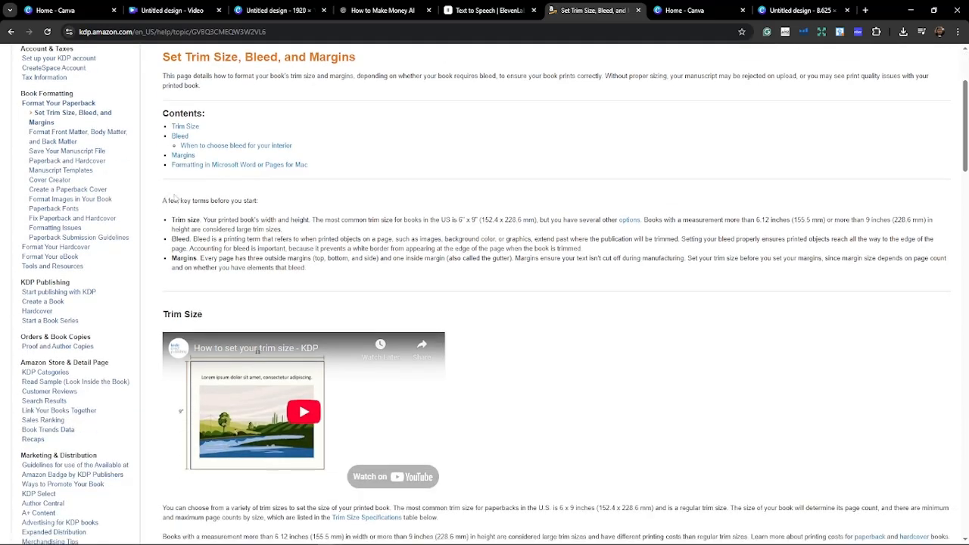
left_click_drag(172, 220, 214, 220)
left_click(244, 214)
left_click_drag(485, 219, 536, 220)
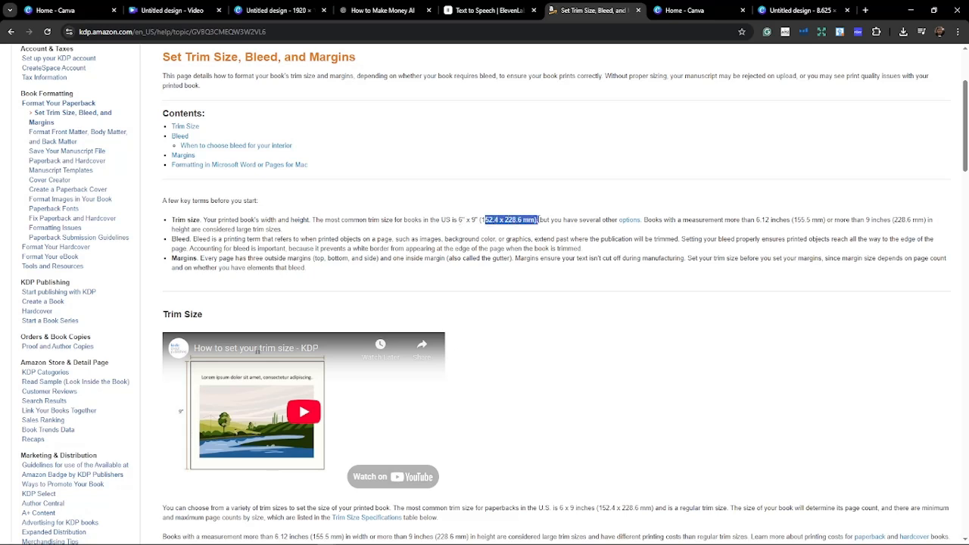
left_click_drag(194, 240, 586, 239)
left_click(437, 262)
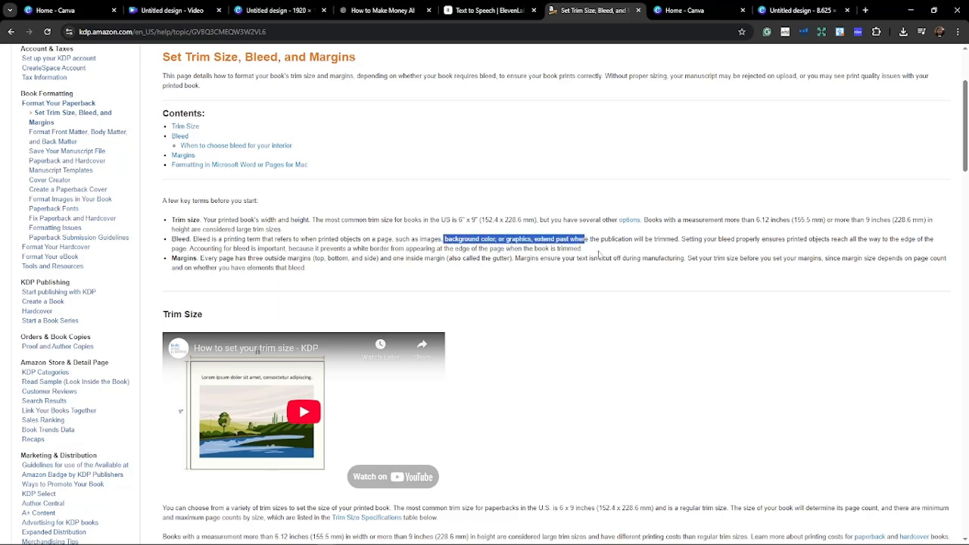
- Examine the book interior illustrations comparing pages with and without bleed, enlarging the page and restoring its zoom to 100%
scroll(598, 255, "down", 6)
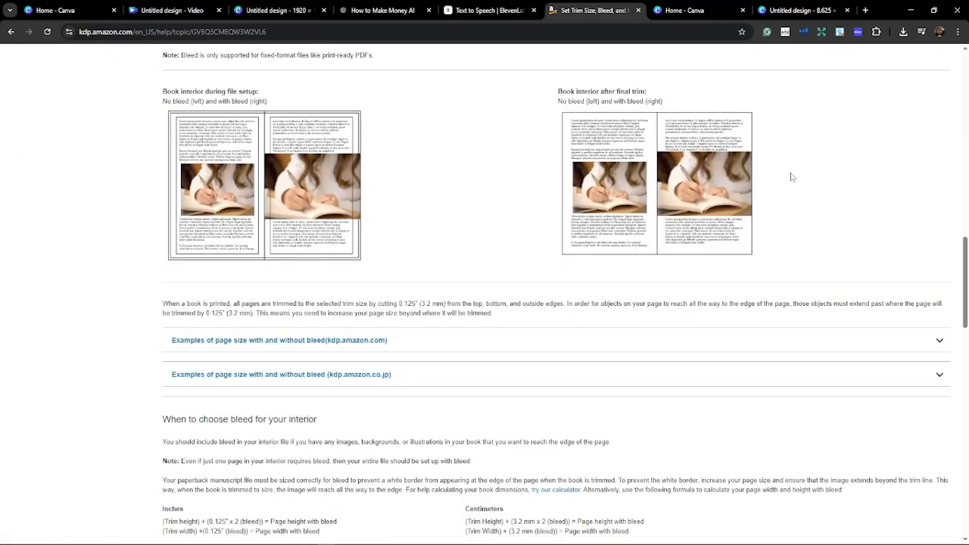
key("ctrl+plus")
key("ctrl+plus")
key("ctrl+plus")
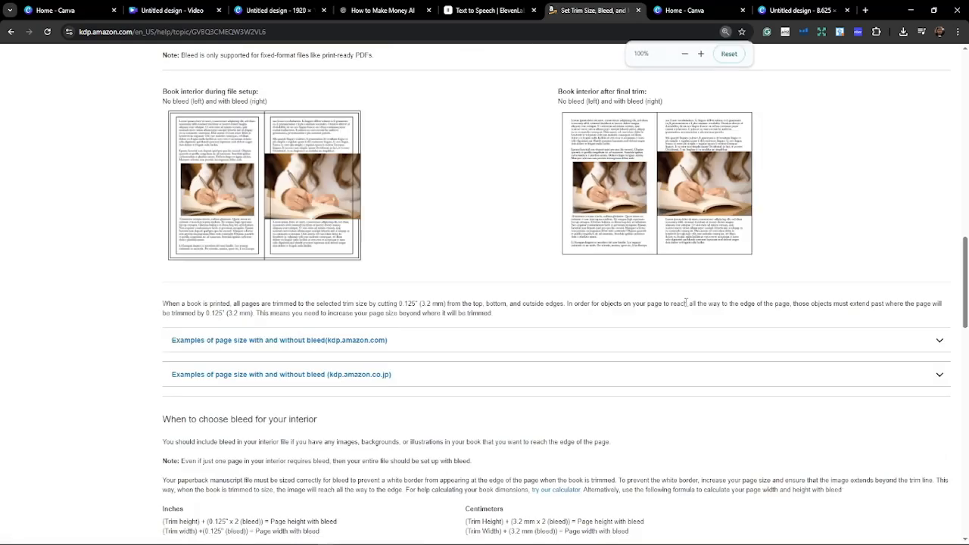
key("ctrl+0")
scroll(541, 205, "up", 6)
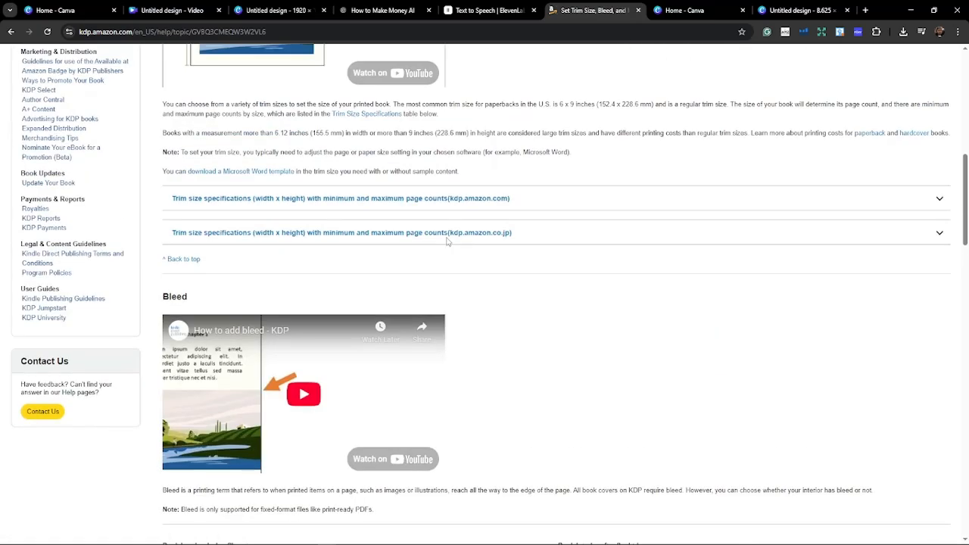
- Read the key-term definition of margins, including the outside margins, the gutter and why margins matter
scroll(486, 243, "up", 5)
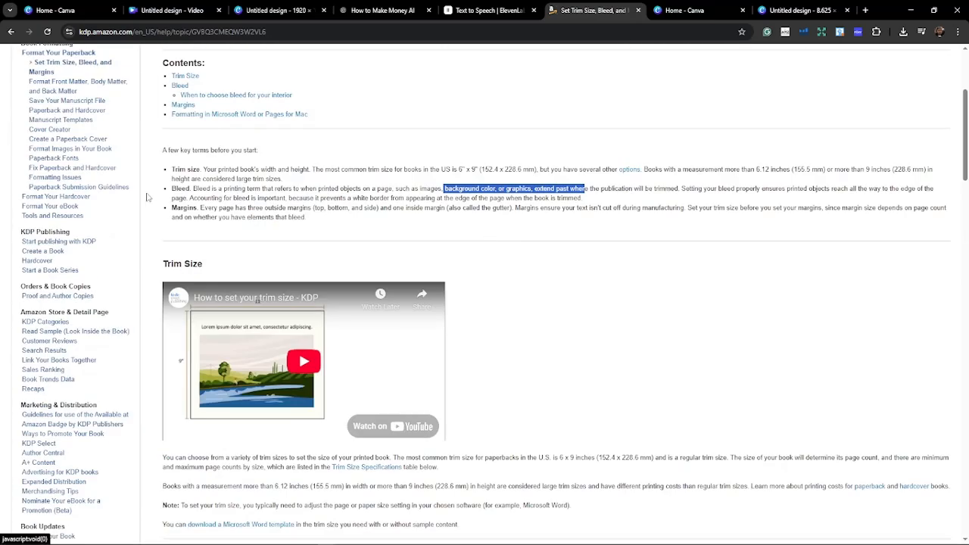
left_click_drag(172, 208, 196, 208)
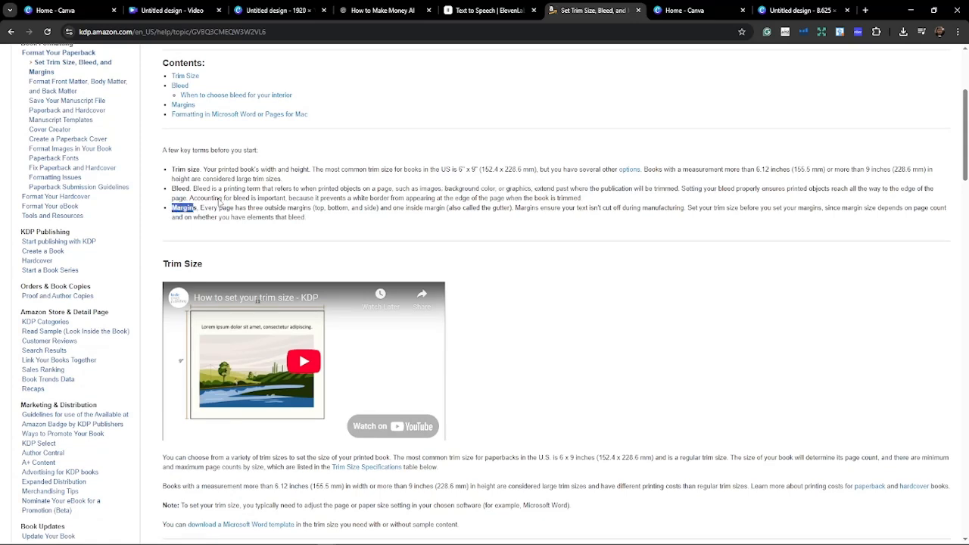
left_click_drag(197, 209, 340, 219)
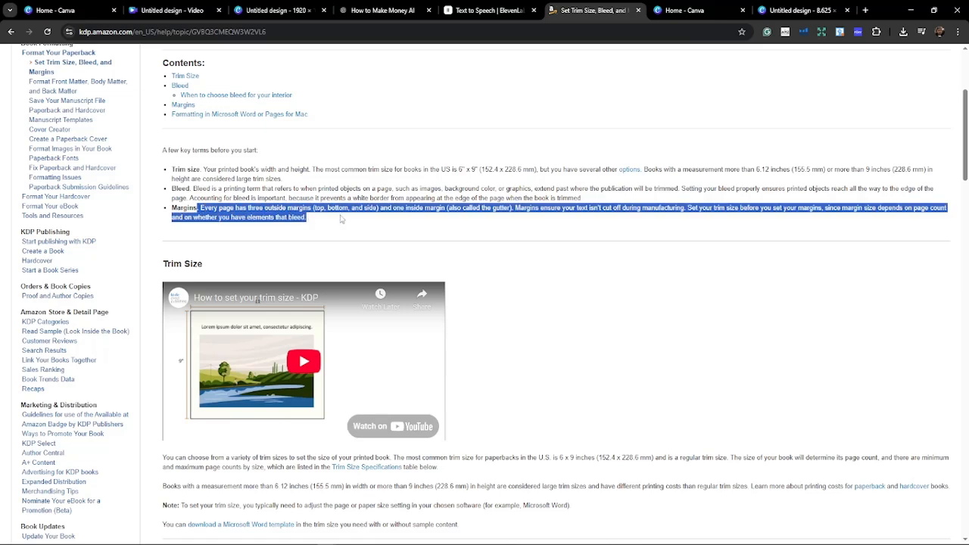
left_click(322, 212)
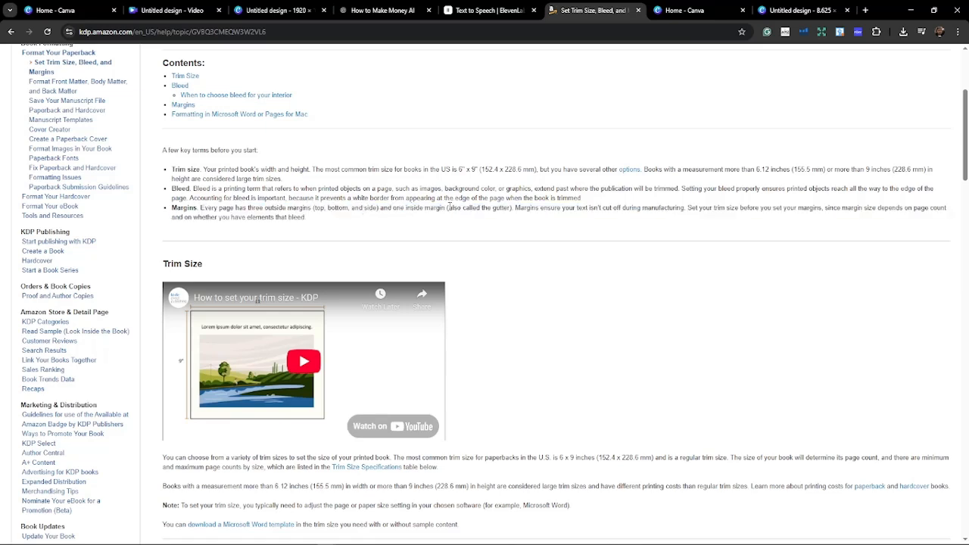
left_click_drag(449, 205, 526, 227)
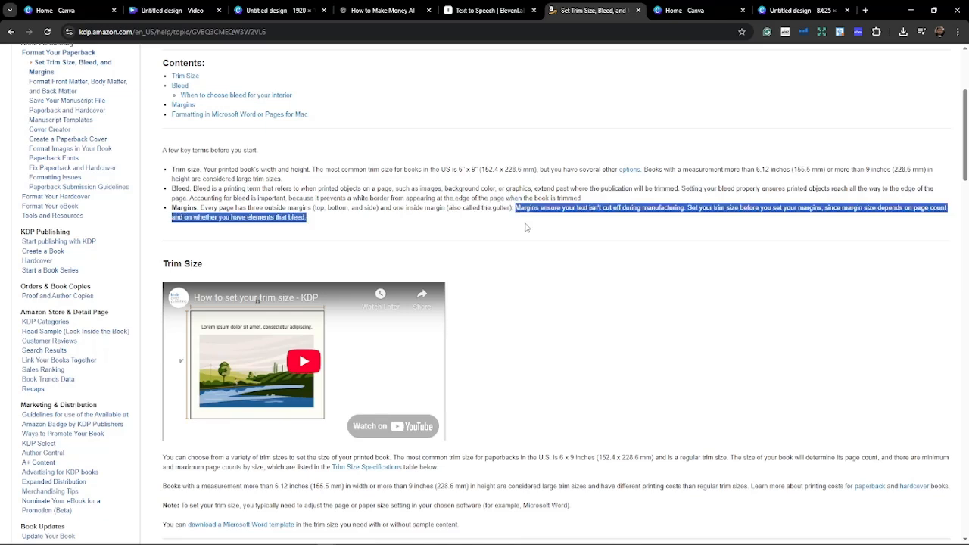
left_click(526, 227)
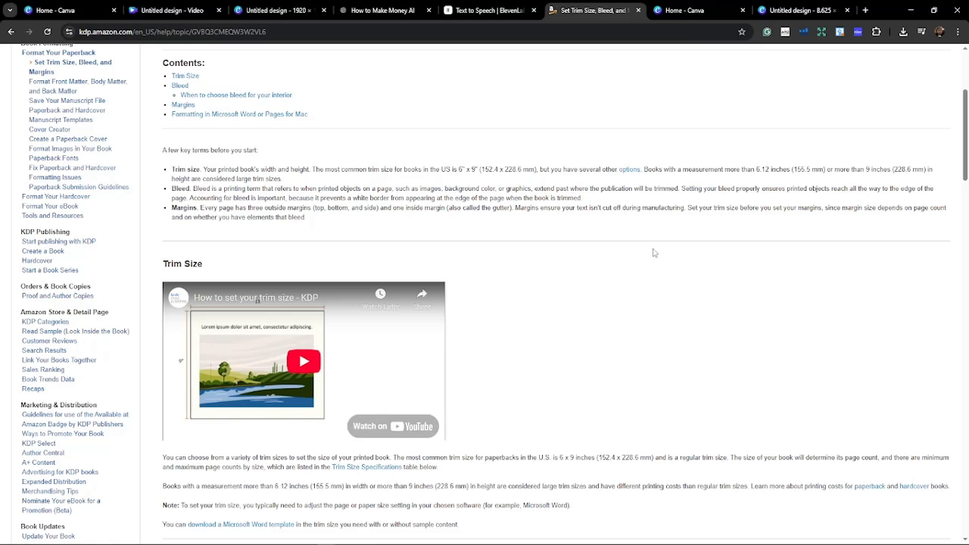
- Find the table of minimum margin sizes by page count in the Margins section and look over its rows
scroll(653, 253, "down", 10)
scroll(654, 253, "up", 20)
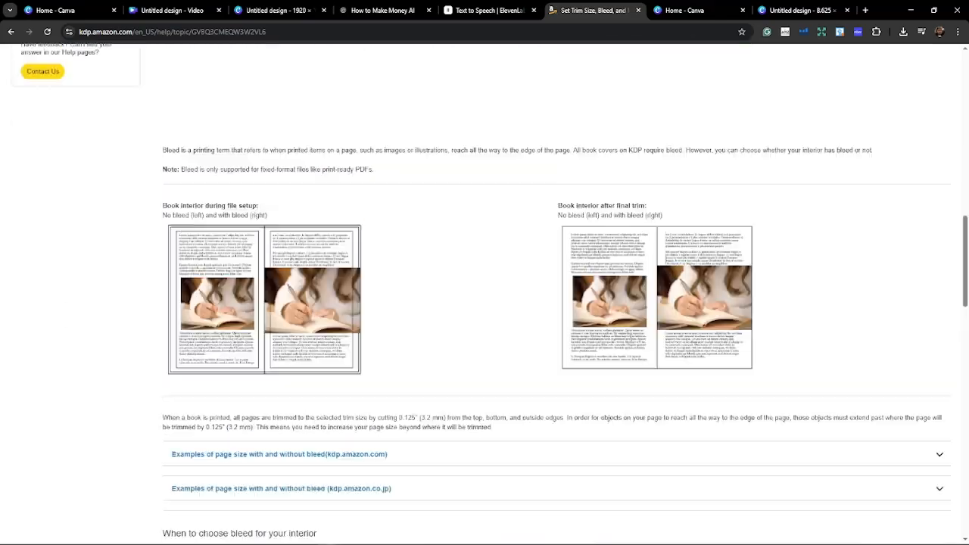
scroll(630, 339, "down", 20)
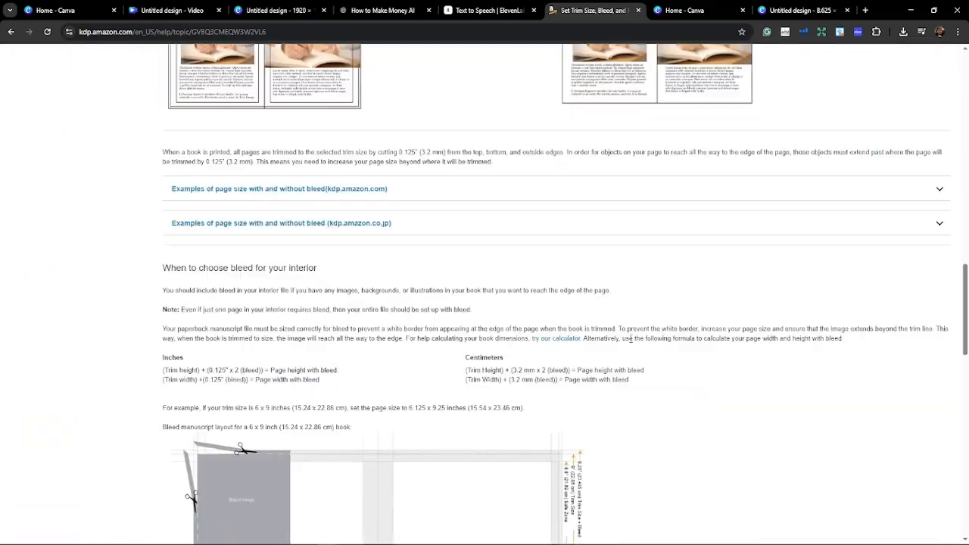
scroll(630, 339, "up", 3)
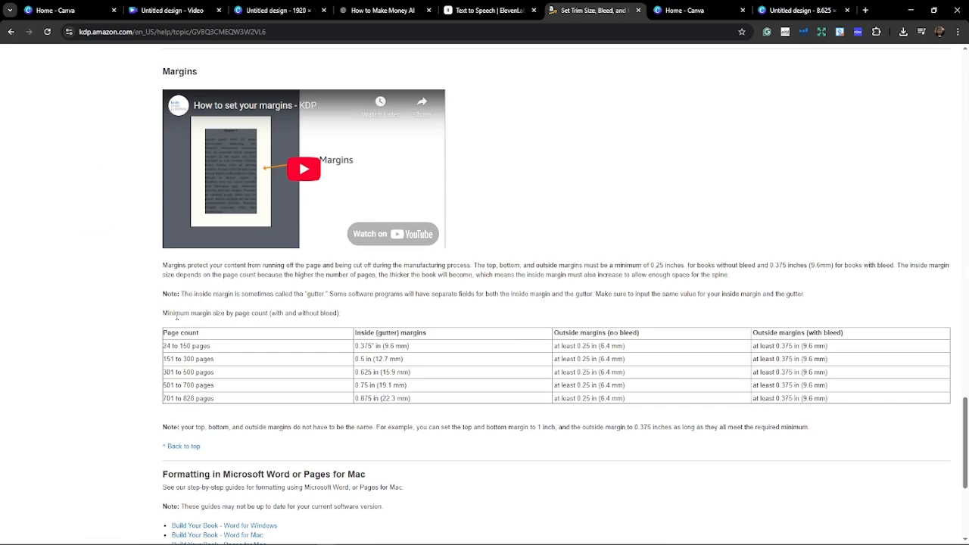
left_click_drag(163, 330, 849, 402)
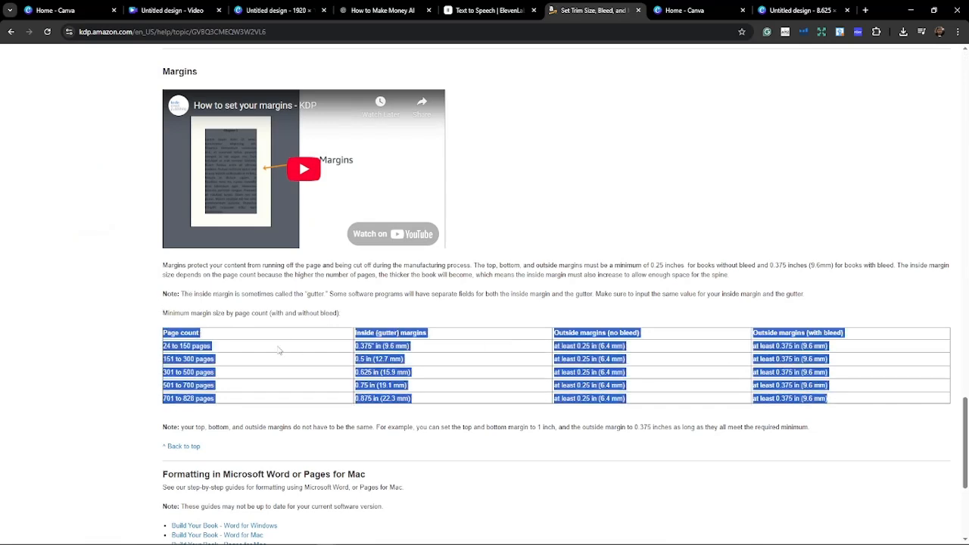
left_click(218, 346)
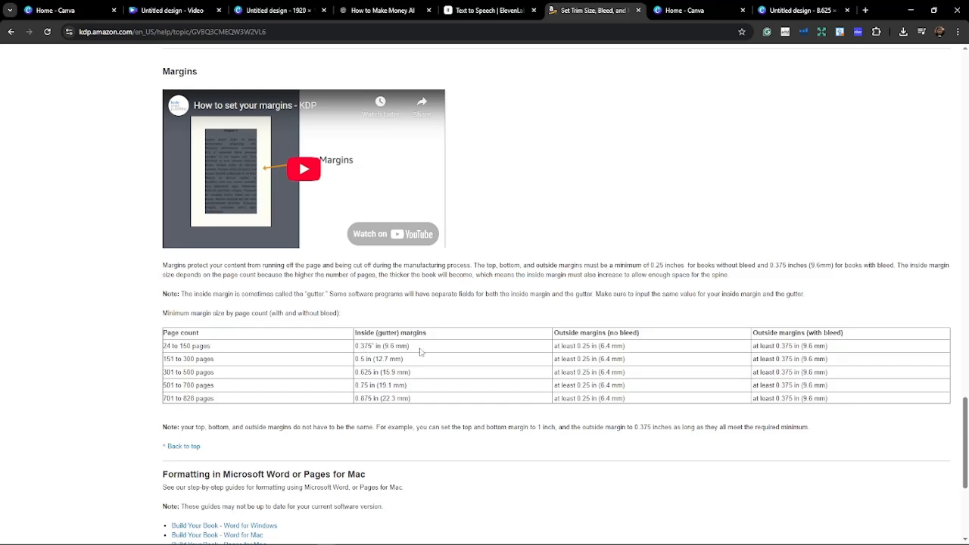
- Examine the enlarged margin table's outside margins with bleed for 24 to 150 pages, then reset the page zoom
scroll(425, 359, "up", 3)
scroll(519, 363, "down", 5)
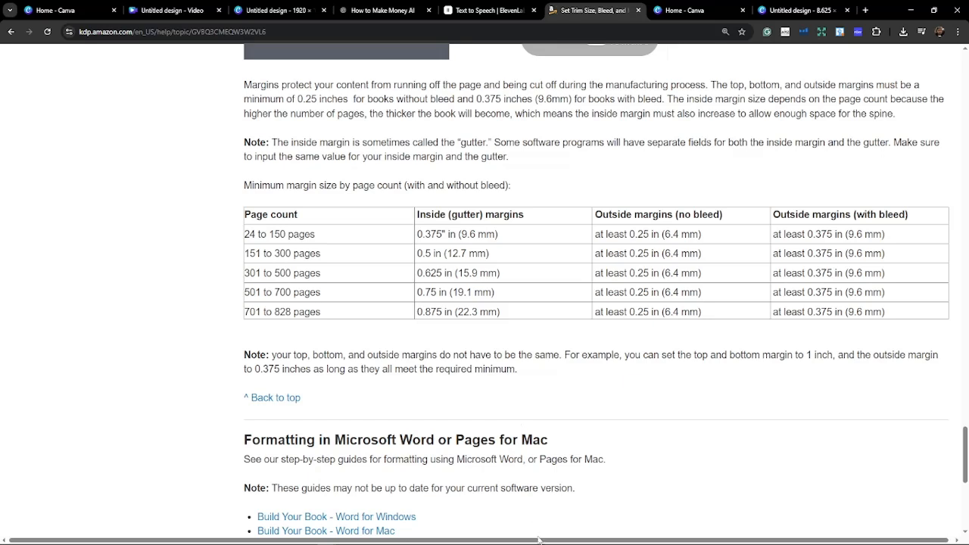
left_click_drag(541, 540, 664, 542)
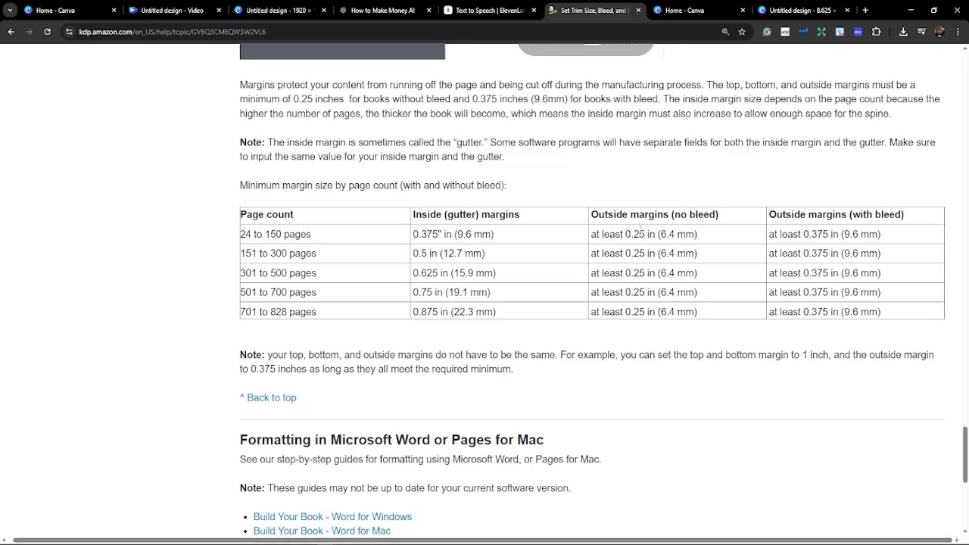
left_click_drag(766, 215, 925, 215)
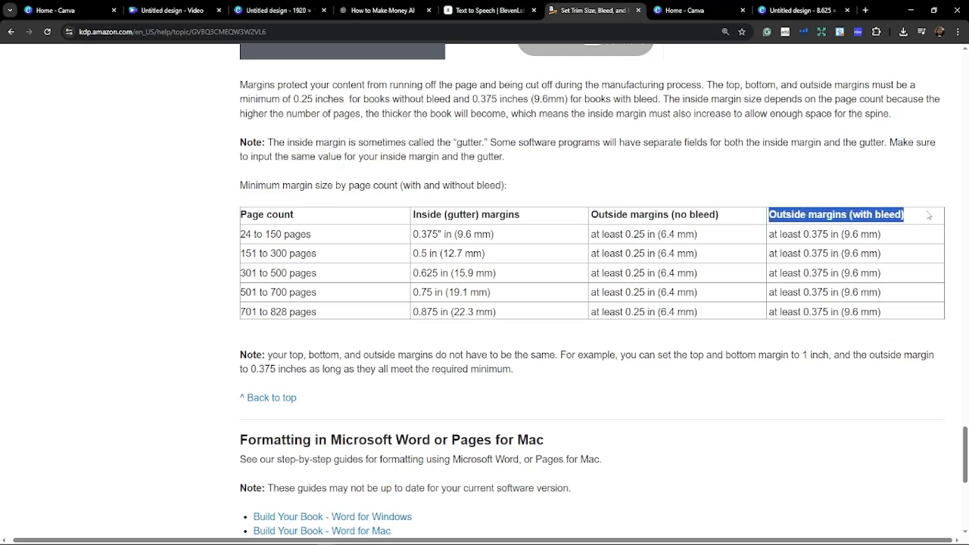
left_click_drag(801, 233, 830, 234)
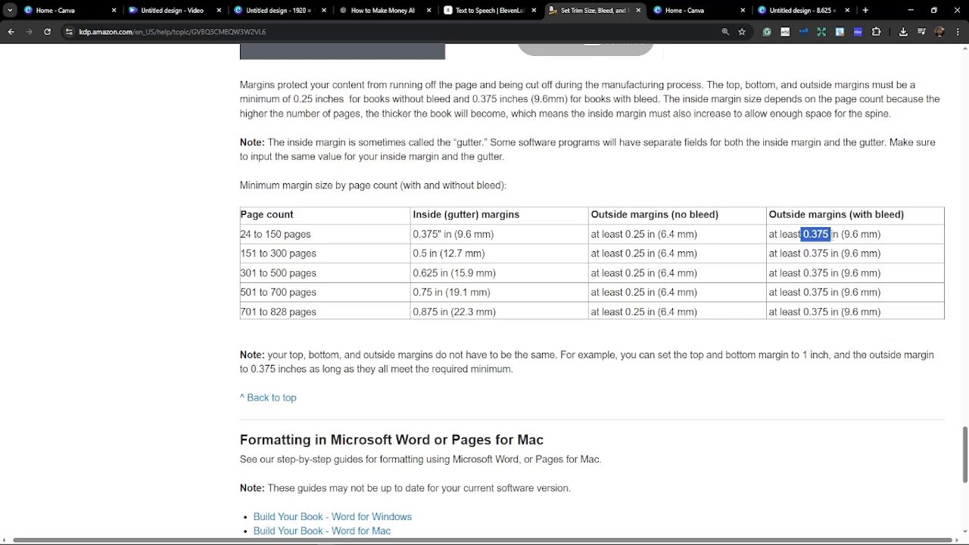
scroll(672, 182, "down", 2)
key("ctrl+minus")
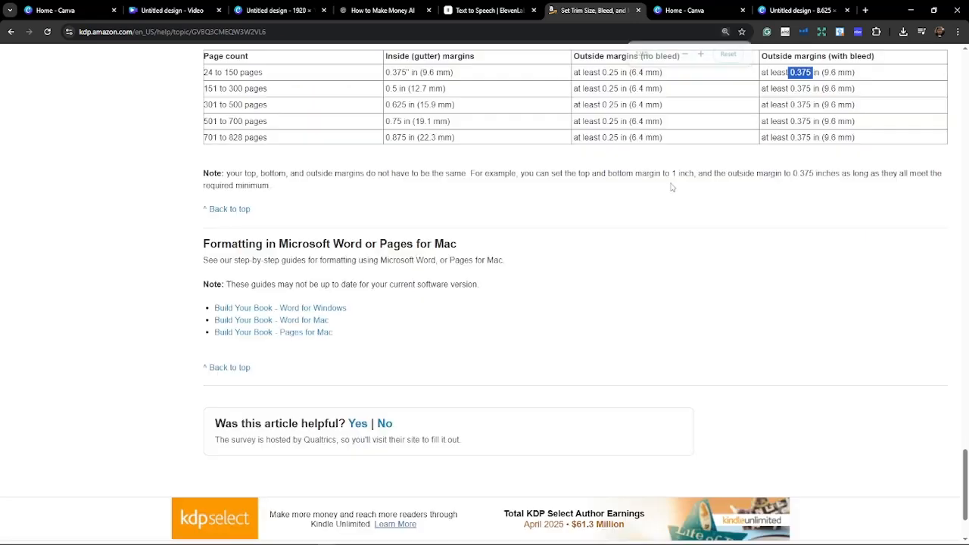
left_click(731, 56)
scroll(521, 252, "up", 3)
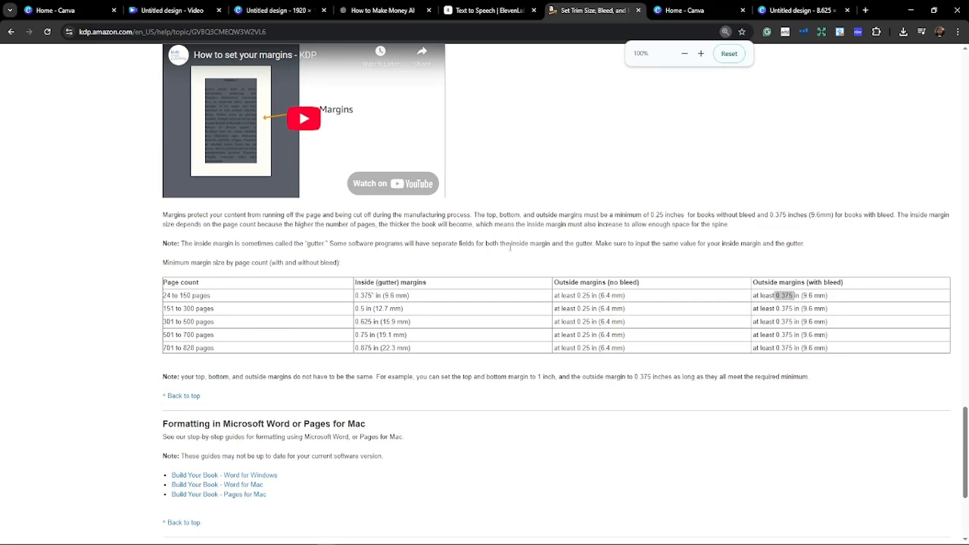
- Check the unit options in Canva's custom-size form and recheck the 24 to 150 pages row of KDP's margin table
left_click(689, 9)
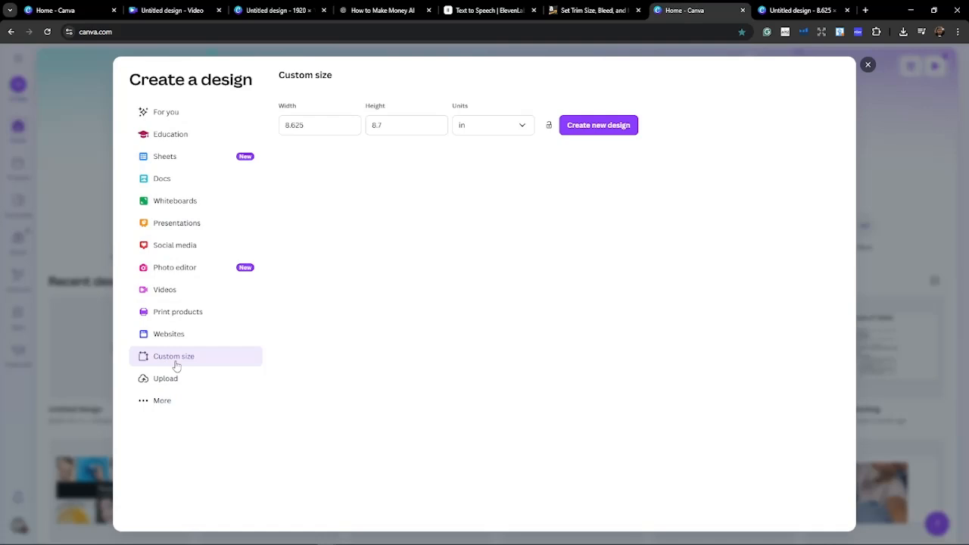
left_click(518, 127)
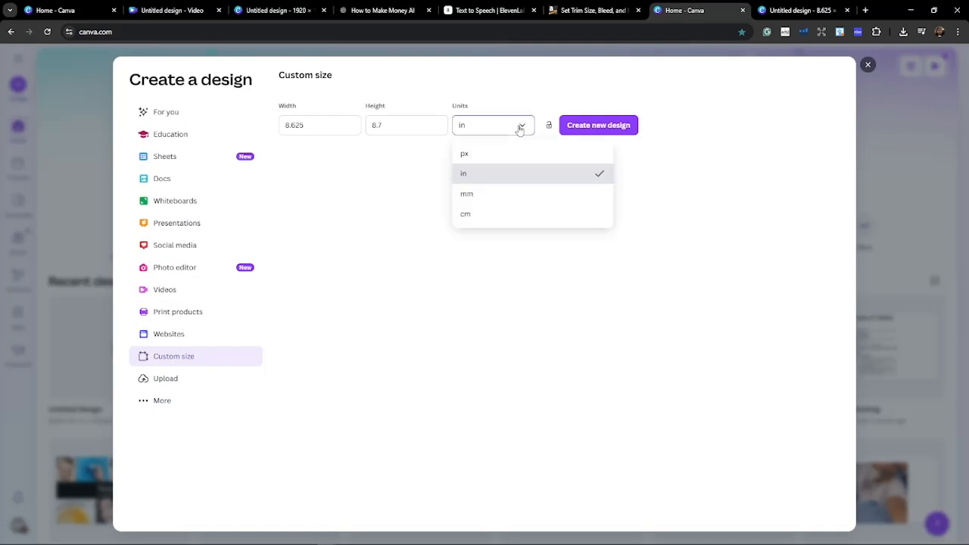
left_click(520, 119)
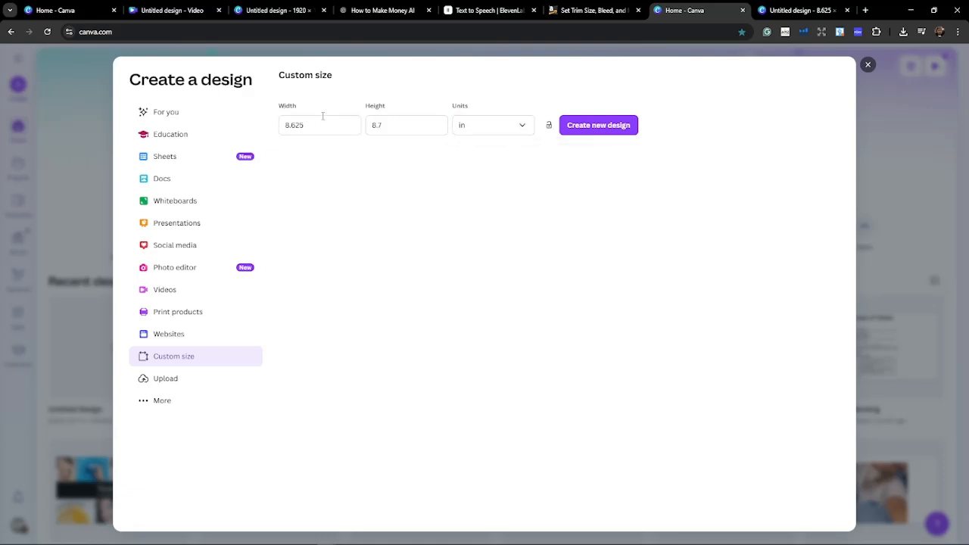
left_click(601, 8)
left_click_drag(300, 296, 826, 291)
left_click(708, 6)
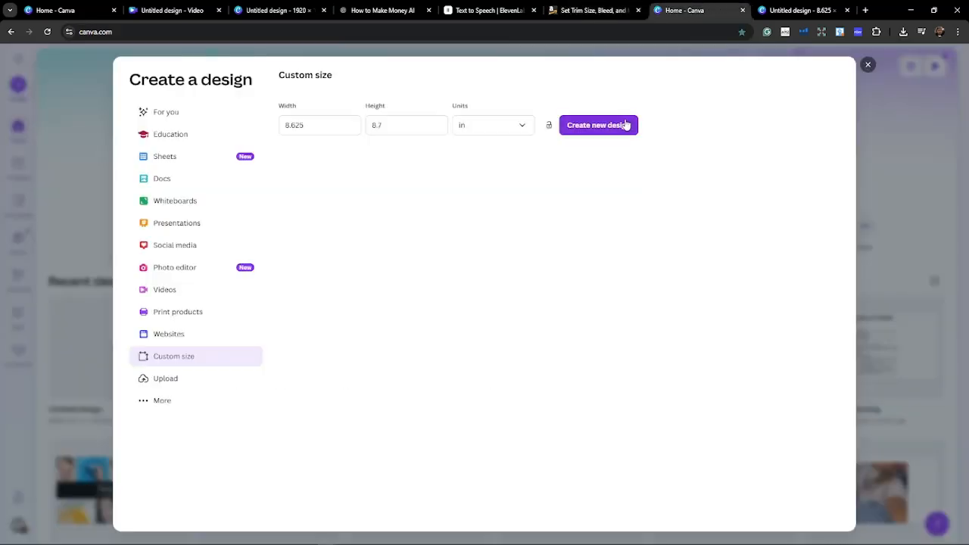
- Switch to the 8.625in × 8.7in design and look over its file options and settings
left_click(779, 8)
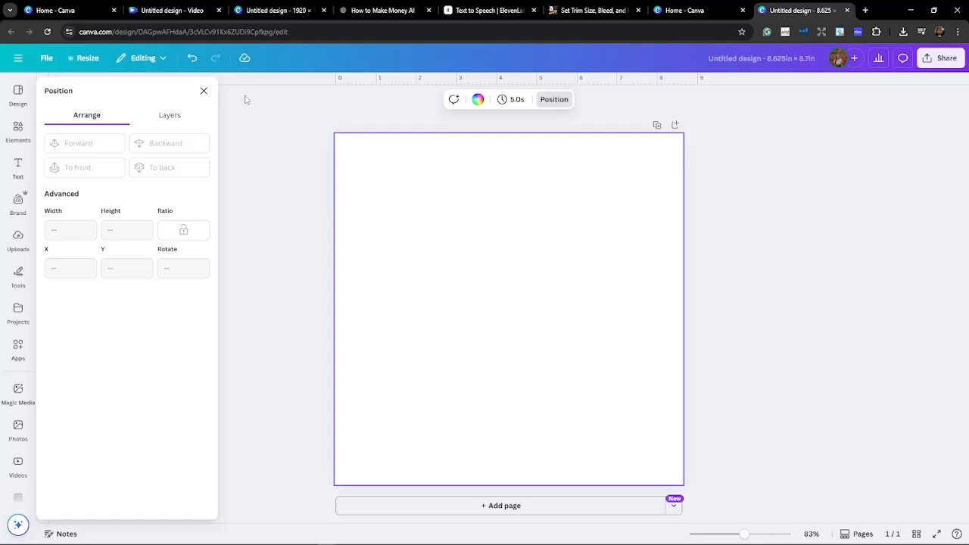
left_click(48, 58)
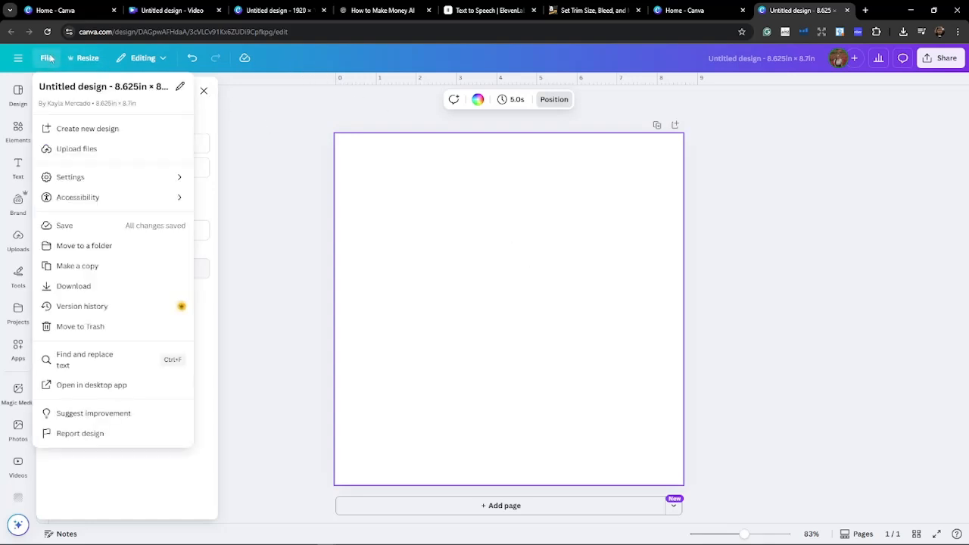
mouse_move(126, 182)
left_click(195, 112)
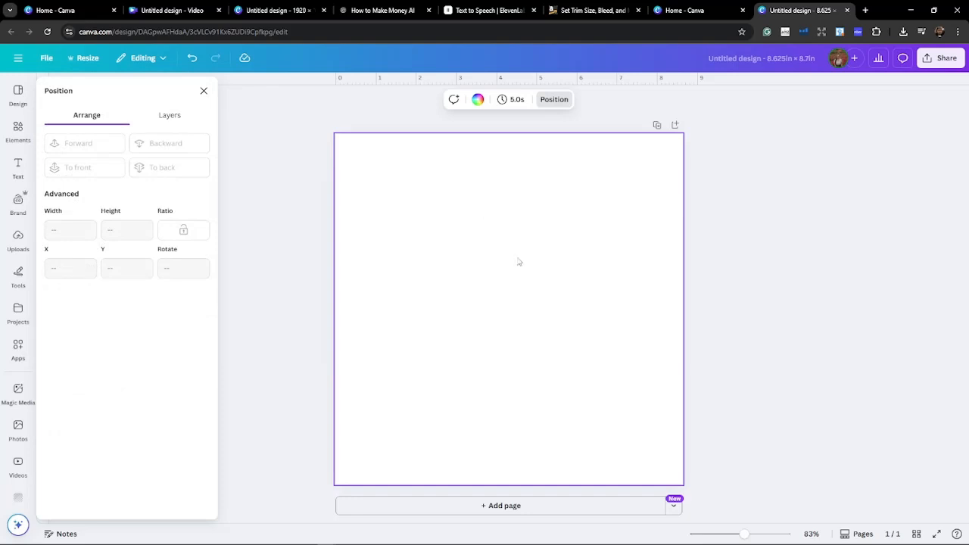
- Add a square shape to the page and fill it with light blue from the default solid colors
key("r")
left_click(290, 100)
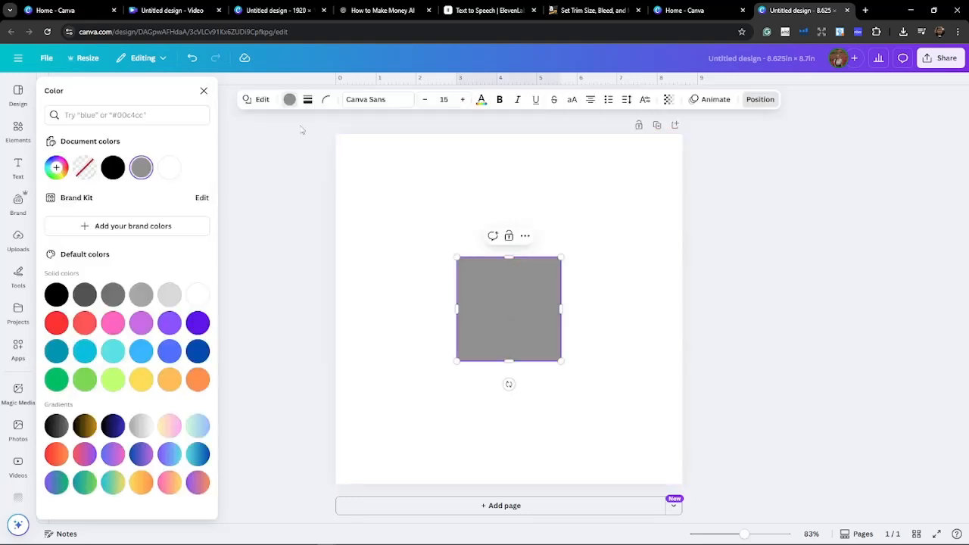
left_click(144, 353)
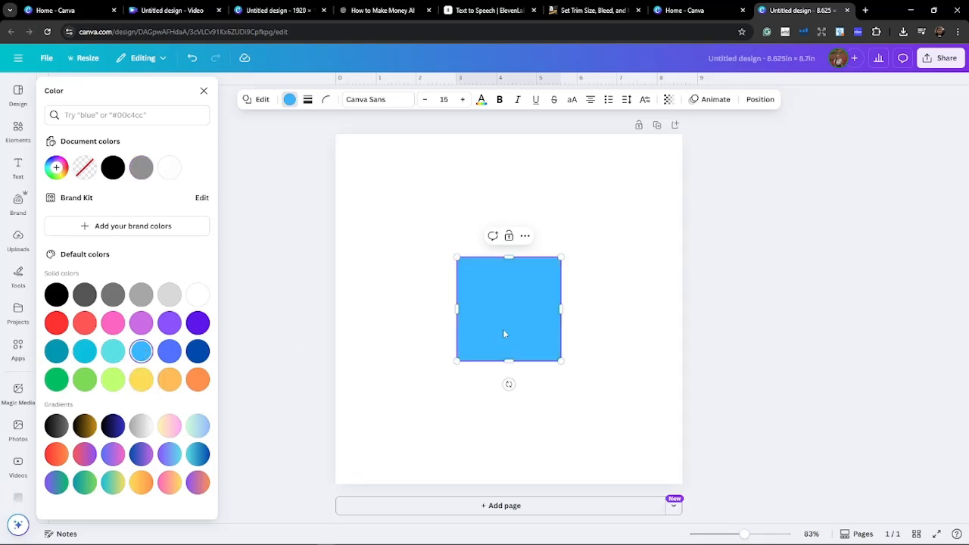
- Set the blue square's height and width to 0.375 in
left_click(772, 103)
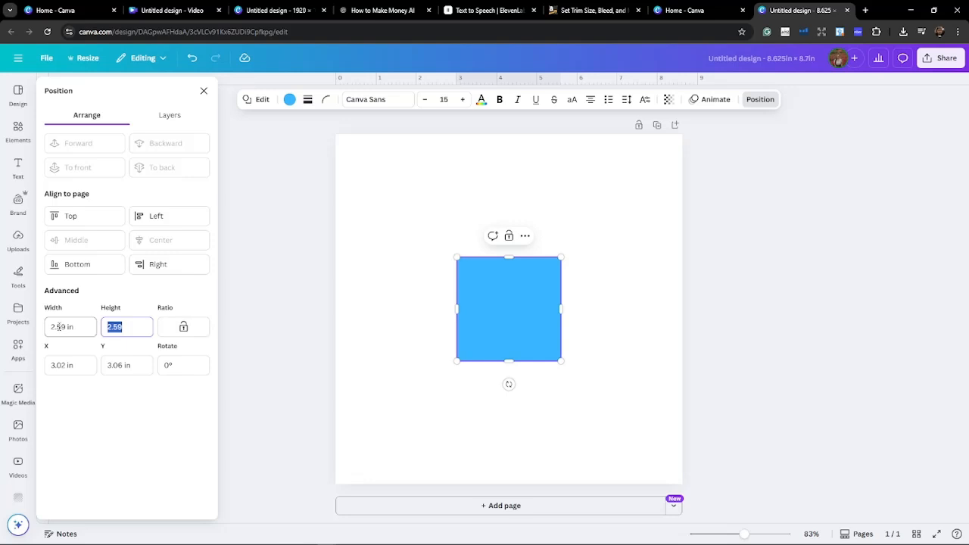
type("0.375")
key("Return")
left_click(82, 327)
type("0.37")
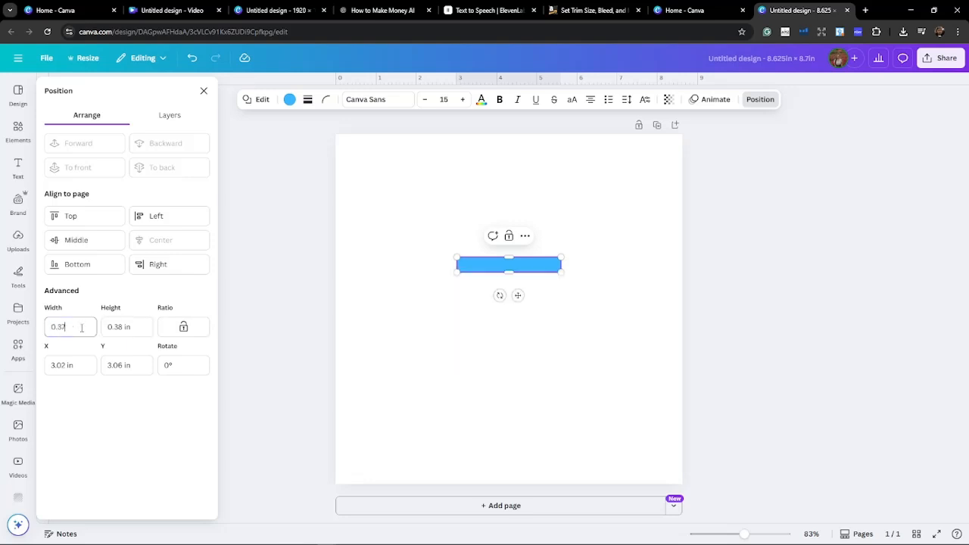
type("5")
key("Return")
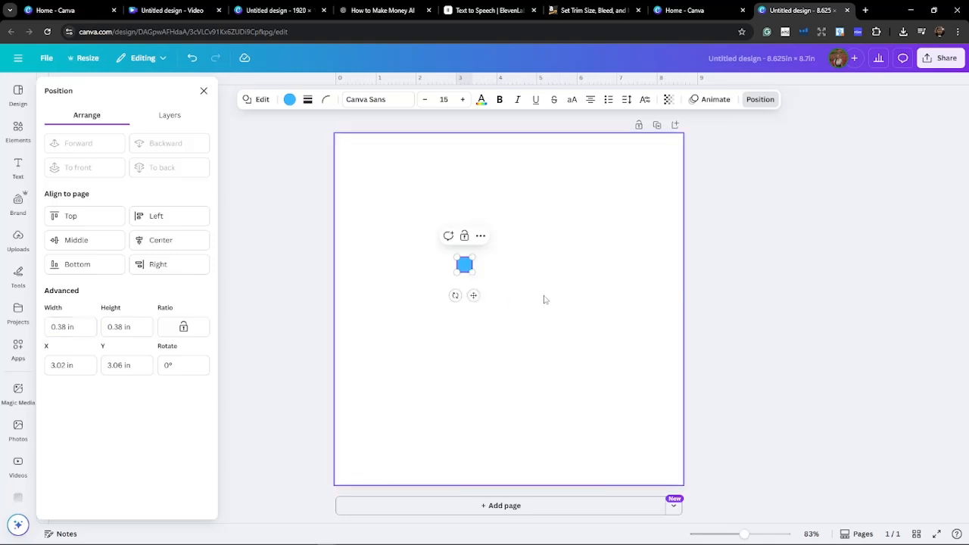
- Move the blue square flush into the page's top-left corner, at X 0 in and Y 0 in
scroll(543, 298, "up", 4)
scroll(530, 294, "up", 3)
left_click(569, 394)
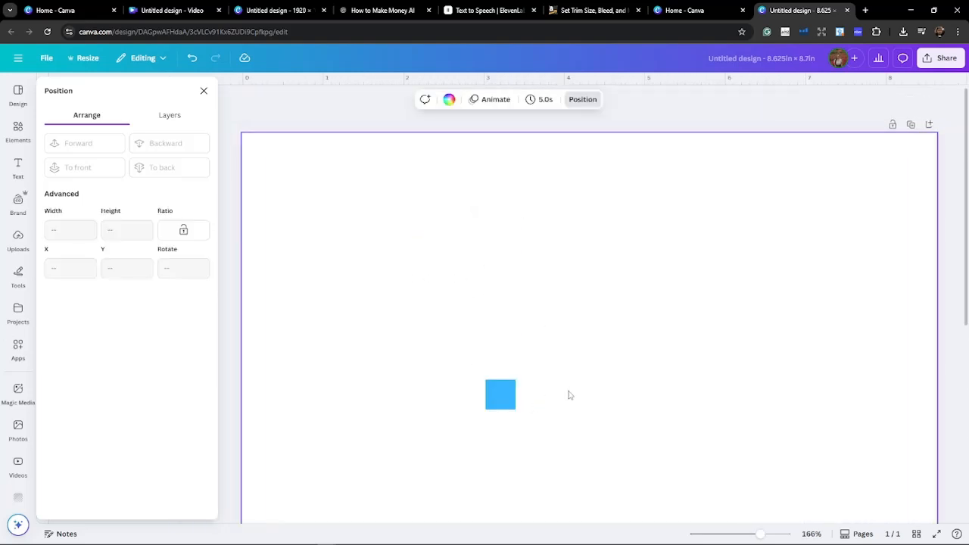
left_click_drag(501, 395, 257, 152)
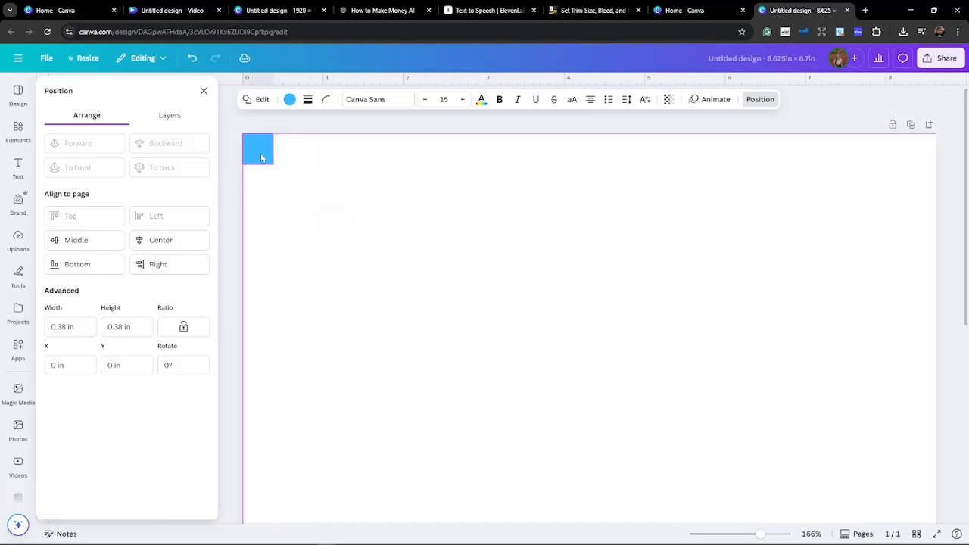
left_click(321, 182)
left_click(262, 149)
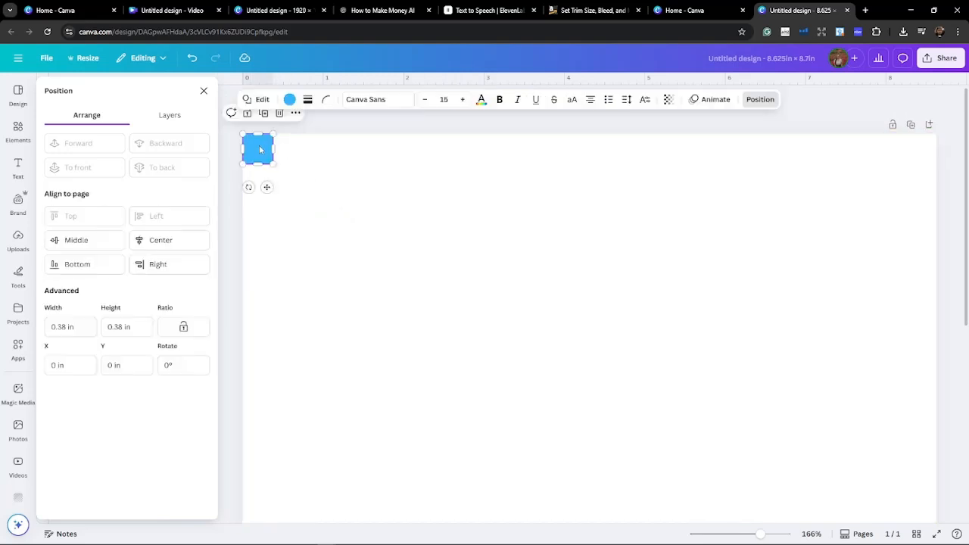
left_click(308, 172)
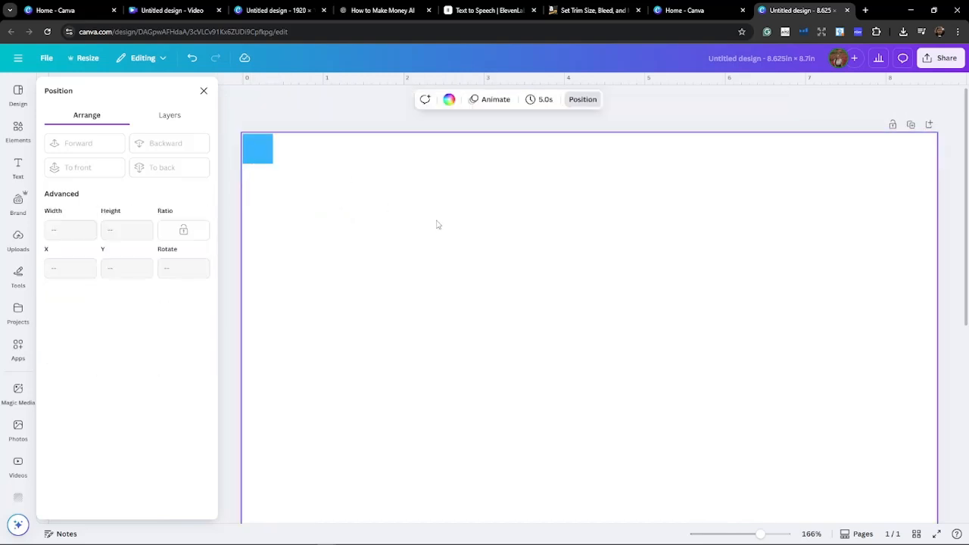
- Place a horizontal and a vertical ruler guide along the corner square's inner edges, marking the top and left margins at 0.375 in
scroll(444, 227, "down", 3)
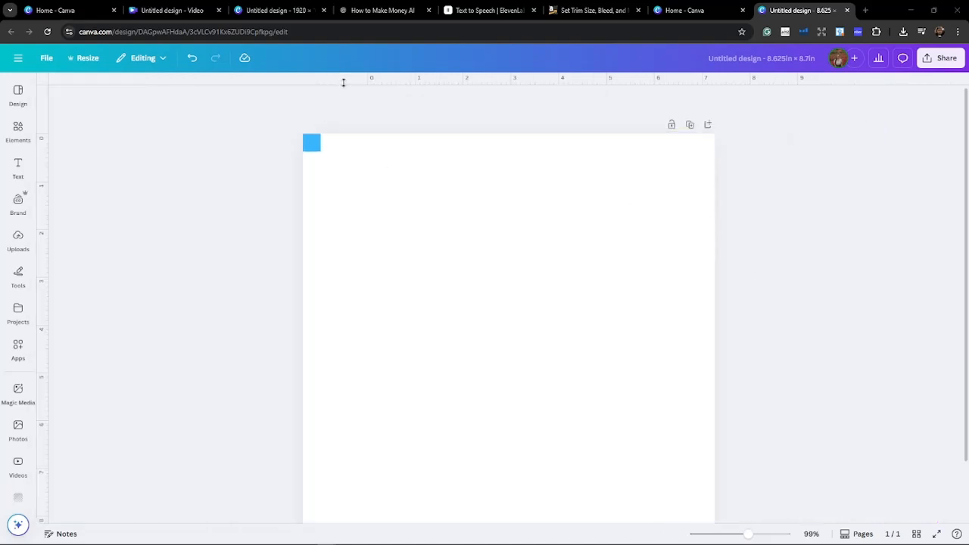
left_click_drag(343, 82, 343, 150)
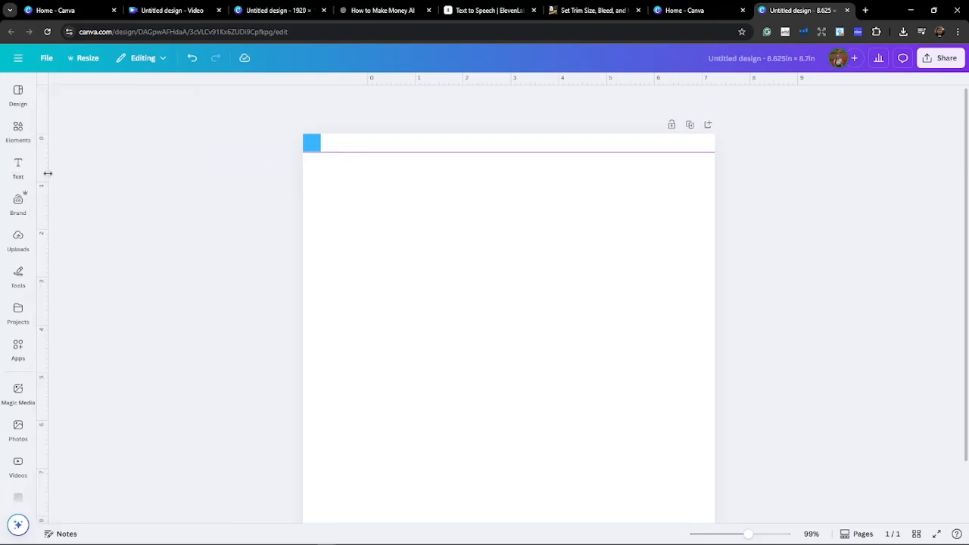
left_click_drag(47, 173, 320, 210)
- Duplicate the blue square in the page's top-left corner
left_click(305, 143)
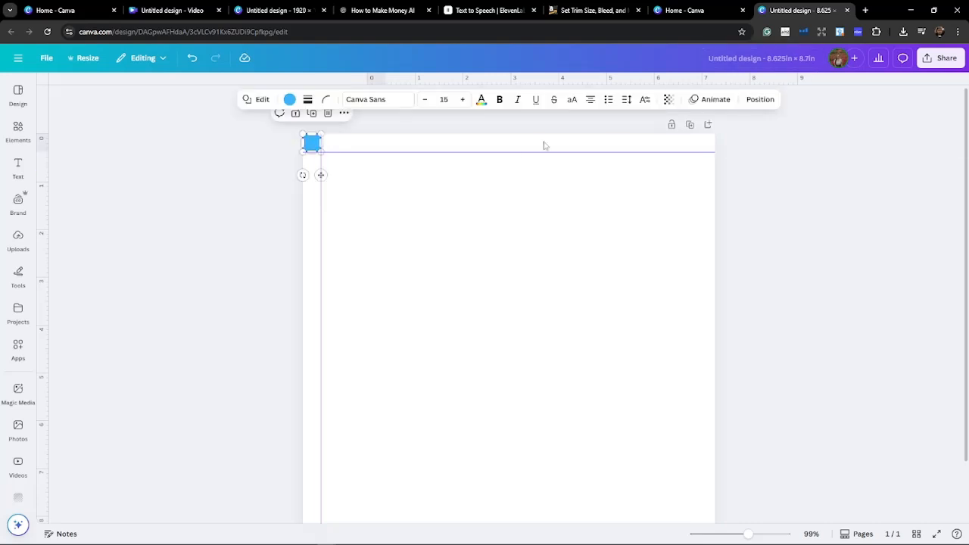
key("ctrl+d")
left_click_drag(326, 152, 381, 182)
key("ctrl+z")
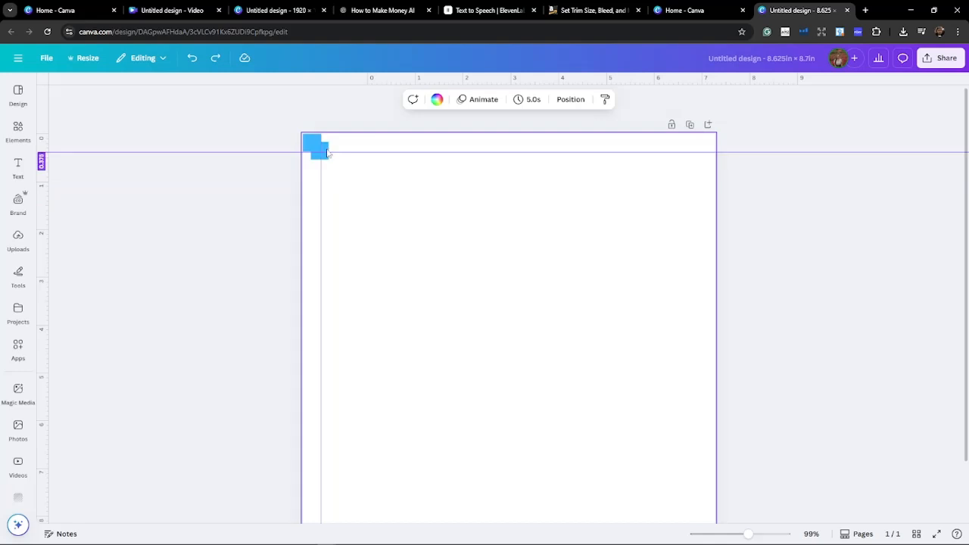
left_click(326, 146)
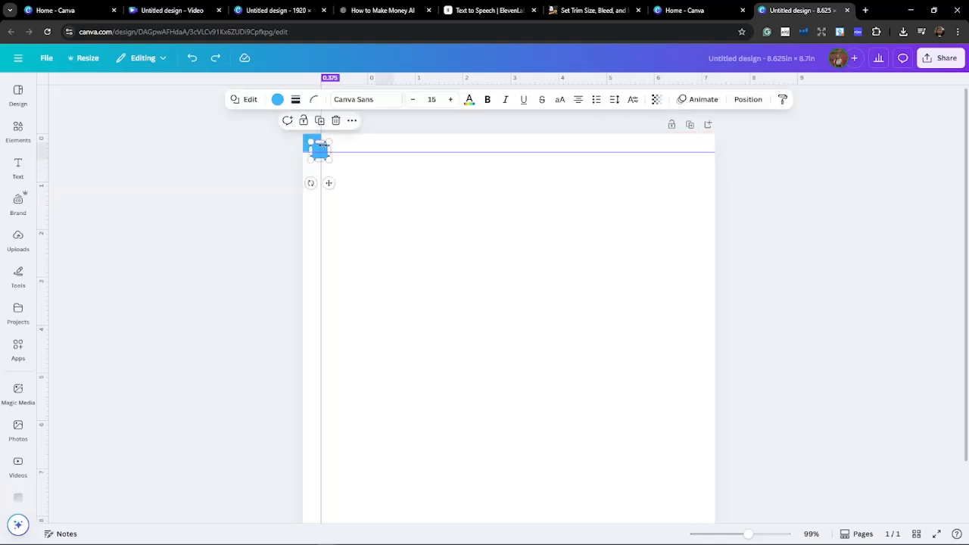
left_click_drag(323, 146, 370, 172)
key("ctrl+z")
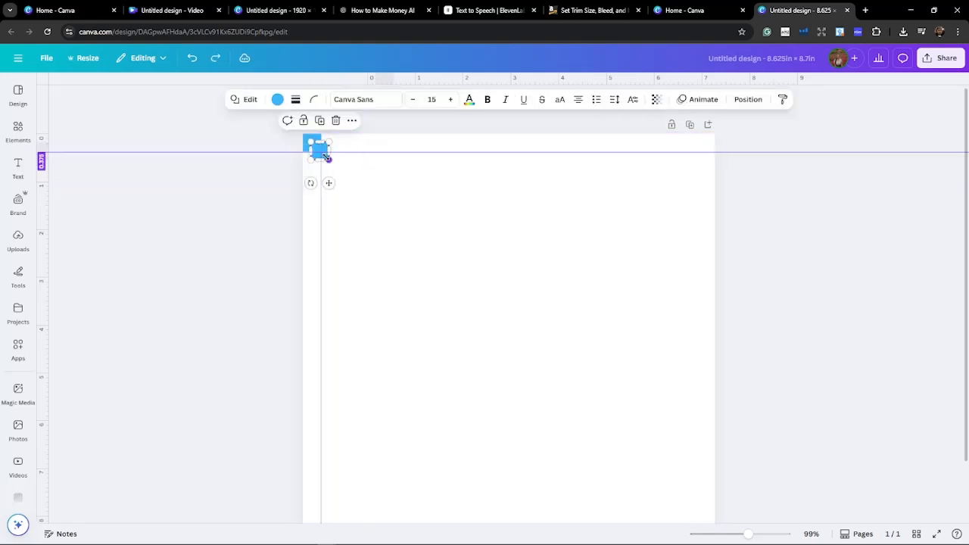
left_click(360, 183)
- Move the duplicated blue square flush into the page's bottom-right corner and deselect it
left_click(325, 145)
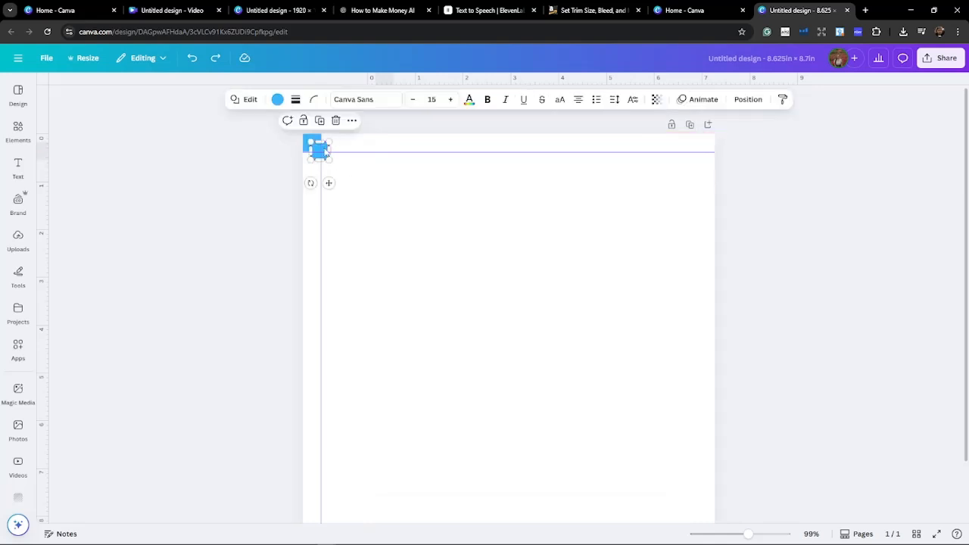
left_click_drag(324, 149, 710, 453)
scroll(666, 340, "down", 2)
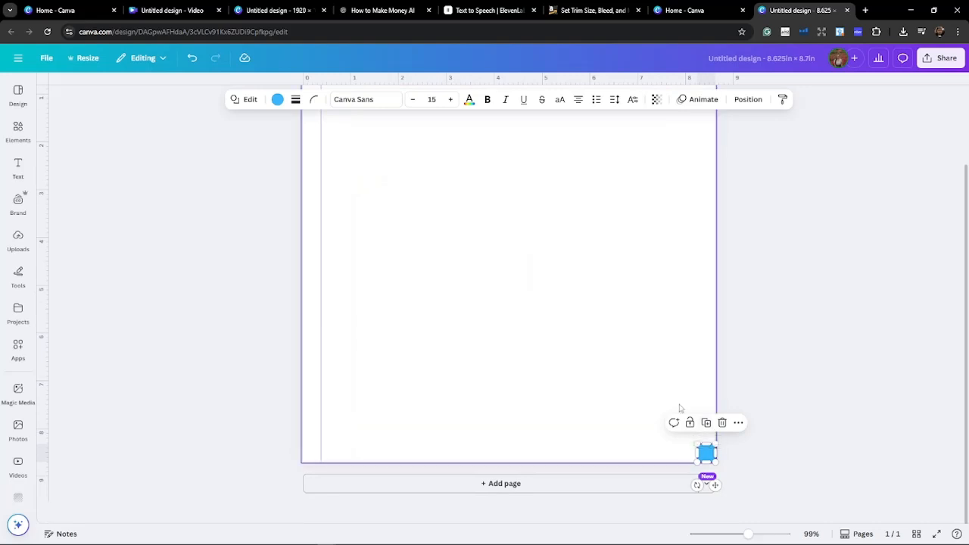
left_click(936, 319)
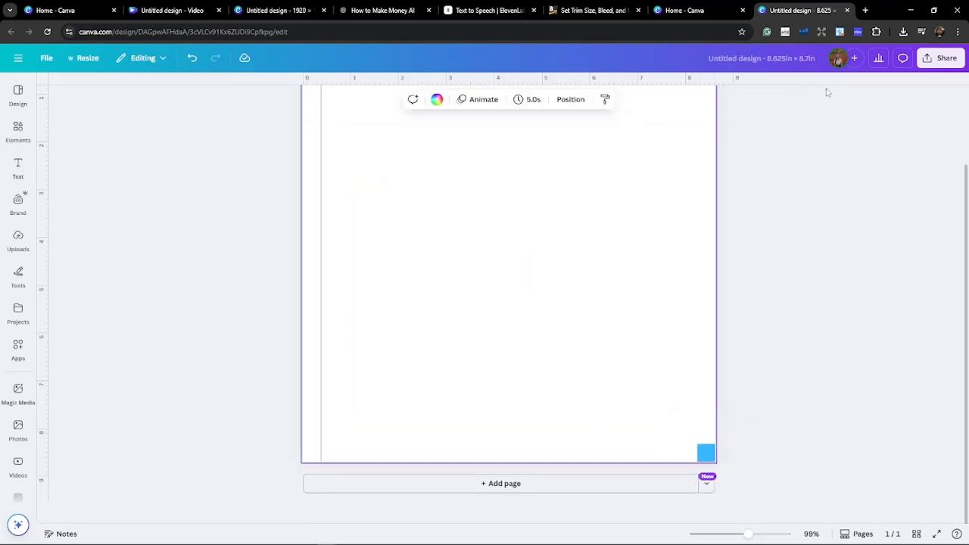
- Place a horizontal and a vertical guide along the bottom-right square's inner edges to mark the page's bottom and right margins
left_click_drag(705, 84, 738, 445)
left_click_drag(44, 400, 697, 474)
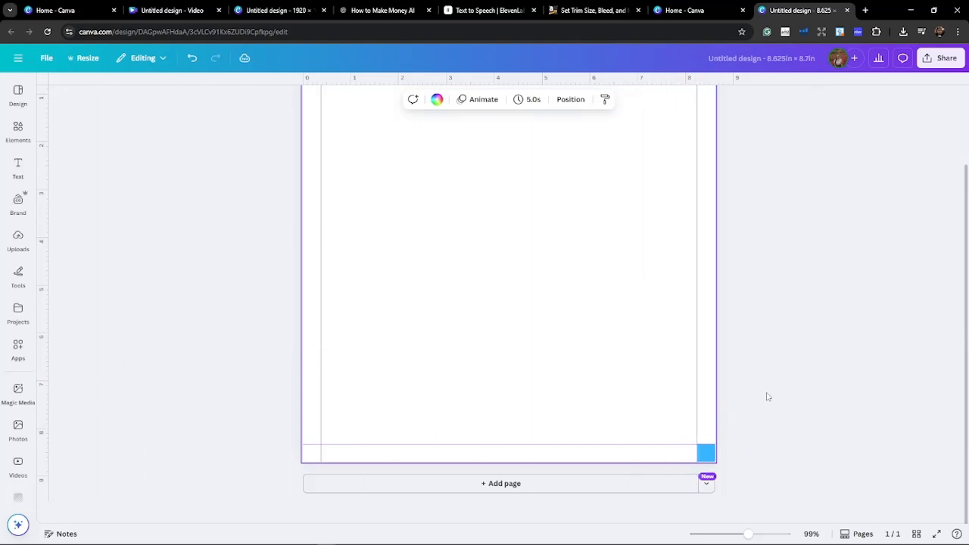
scroll(432, 321, "up", 2)
scroll(512, 216, "down", 2)
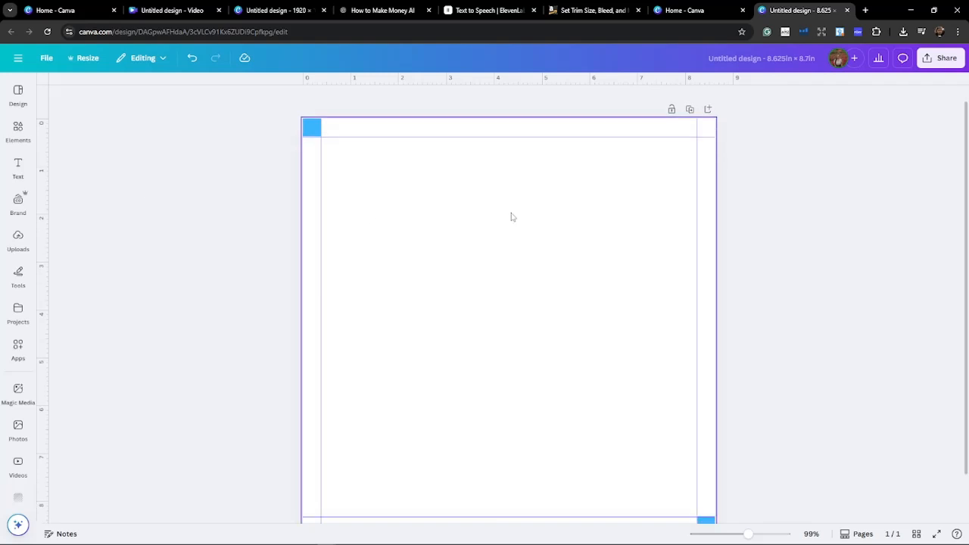
scroll(469, 283, "up", 1)
scroll(469, 282, "down", 3)
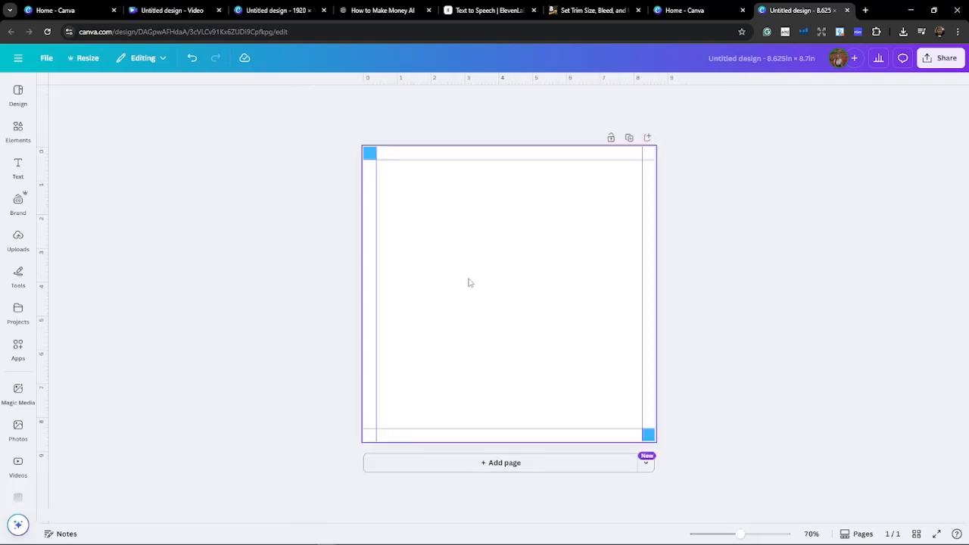
- Paste and review a Magic Media graphics prompt for a coloring-book cat, smiling with big eyes, crisp black outlines, white background, flowers and leaves, dimensions 1:1
left_click(19, 392)
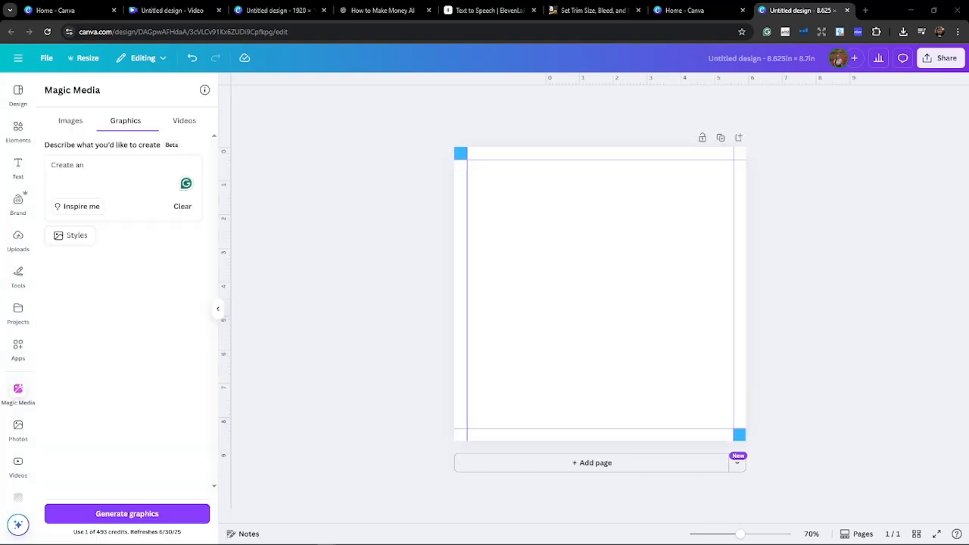
left_click(18, 127)
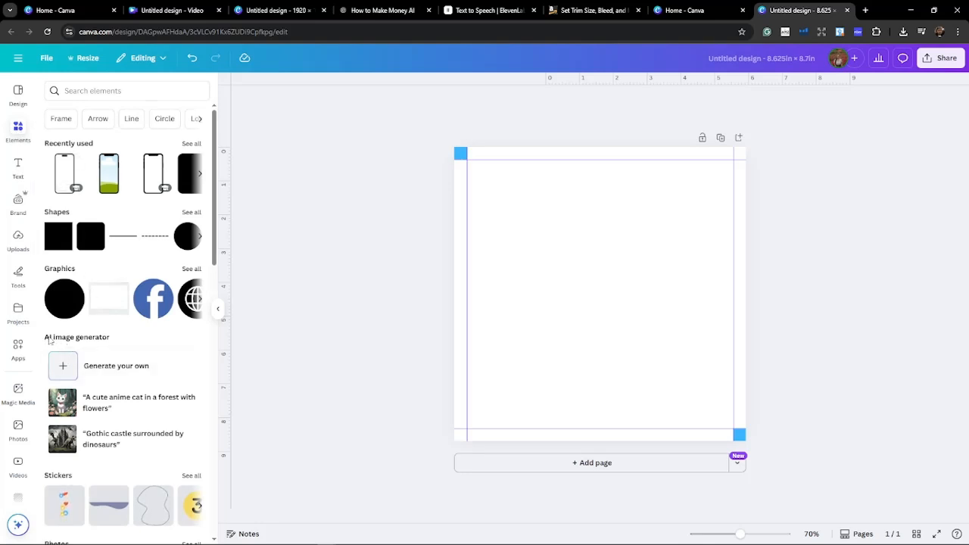
left_click(108, 366)
left_click(99, 166)
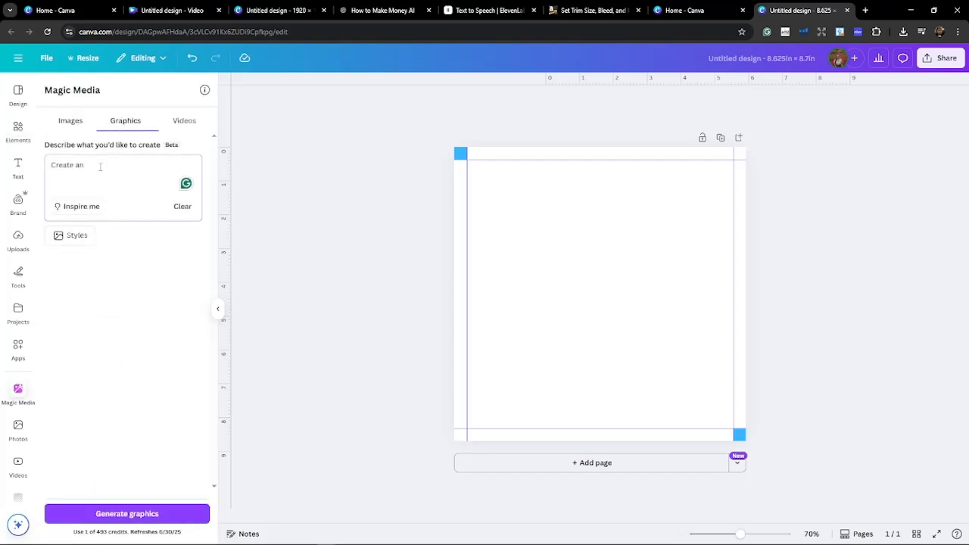
key("ctrl+a")
key("ctrl+v")
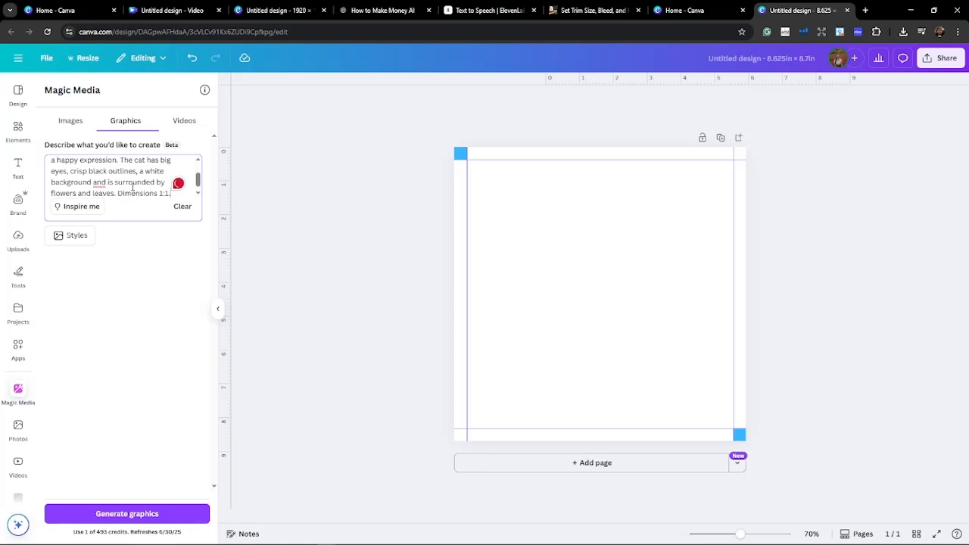
scroll(133, 187, "up", 1)
scroll(132, 187, "down", 1)
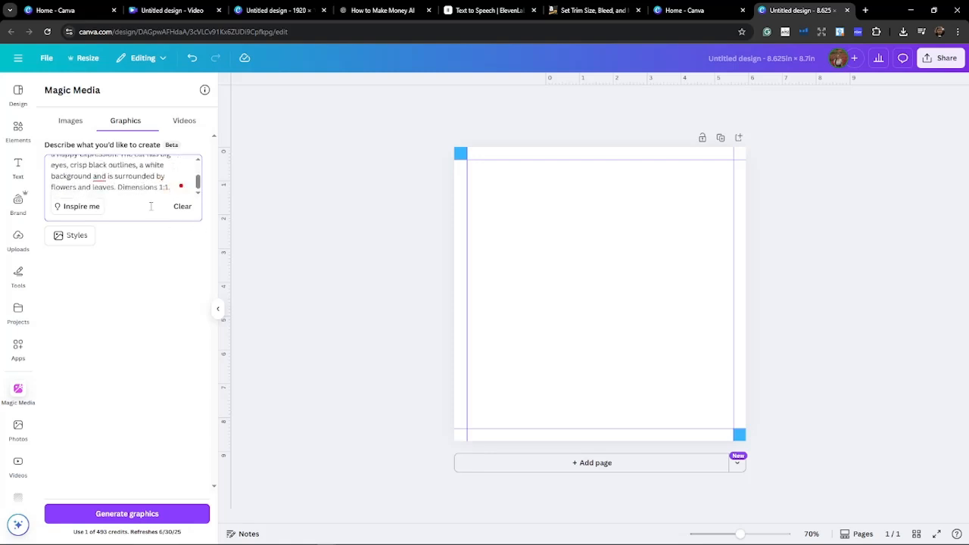
scroll(79, 174, "up", 3)
scroll(79, 173, "down", 3)
scroll(112, 180, "up", 3)
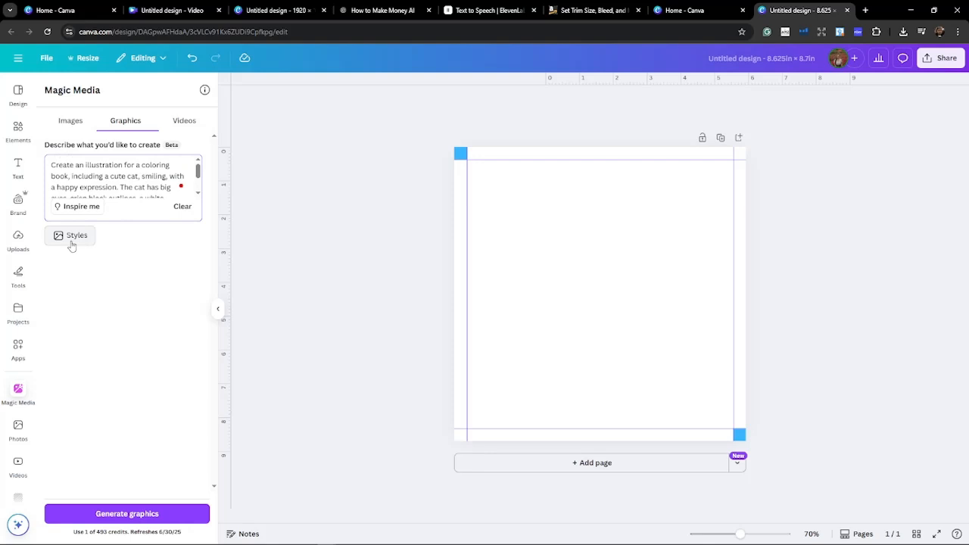
scroll(121, 175, "down", 3)
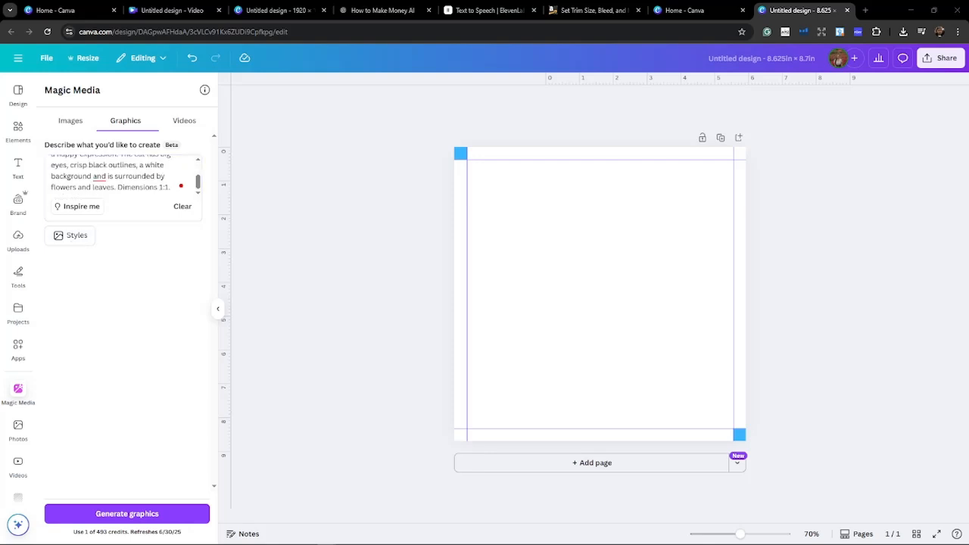
- Apply the Monoline style to the cat prompt and generate the Magic Media graphics
left_click(75, 235)
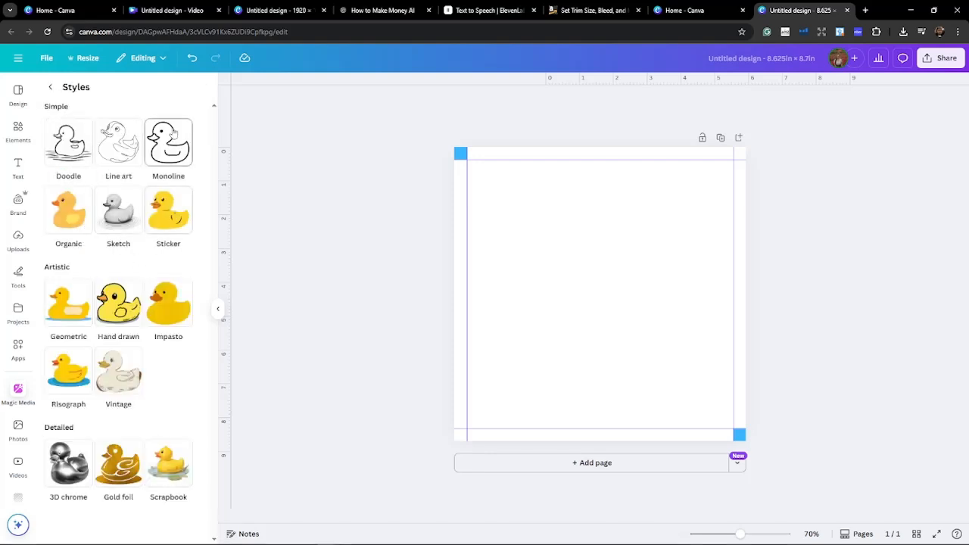
left_click(168, 142)
scroll(120, 166, "down", 2)
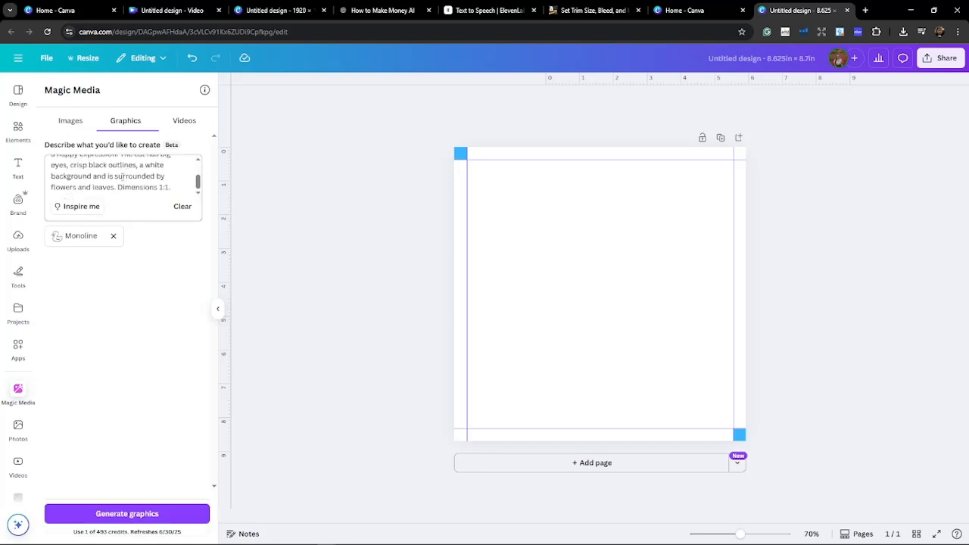
left_click_drag(119, 192, 171, 189)
left_click(151, 352)
left_click(167, 513)
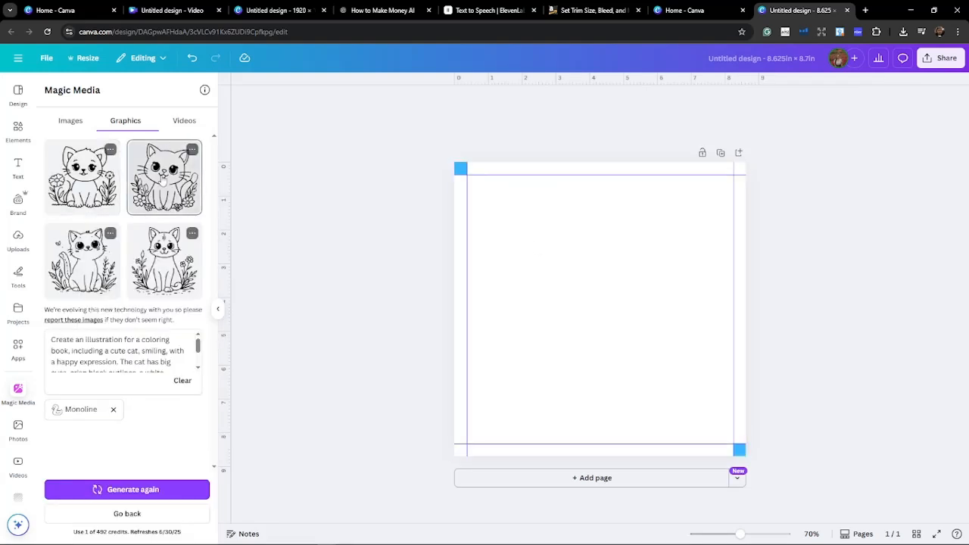
- Add a square that fills the area inside the four margin guides and set its fill to no color
left_click(560, 278)
key("r")
left_click_drag(583, 286, 508, 210)
left_click_drag(554, 262, 732, 443)
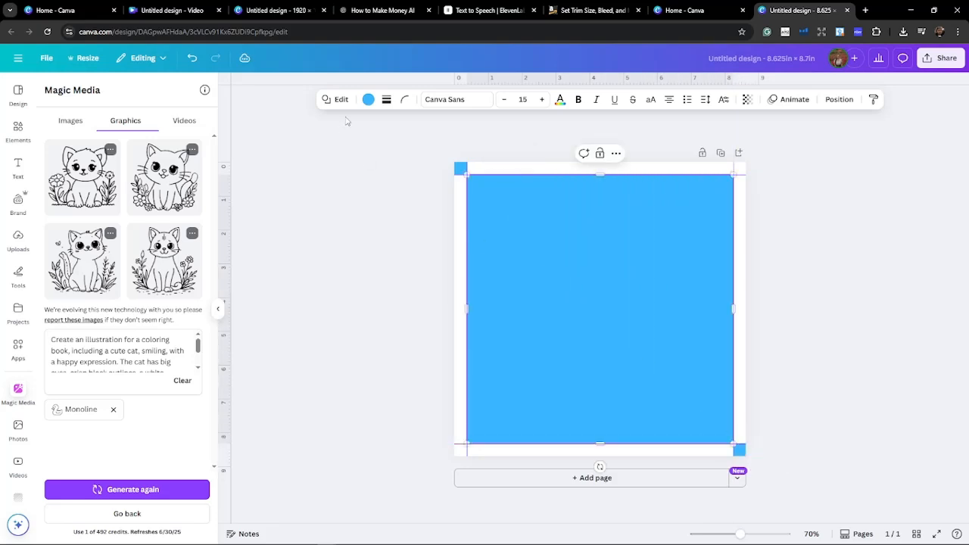
left_click(367, 99)
left_click(85, 164)
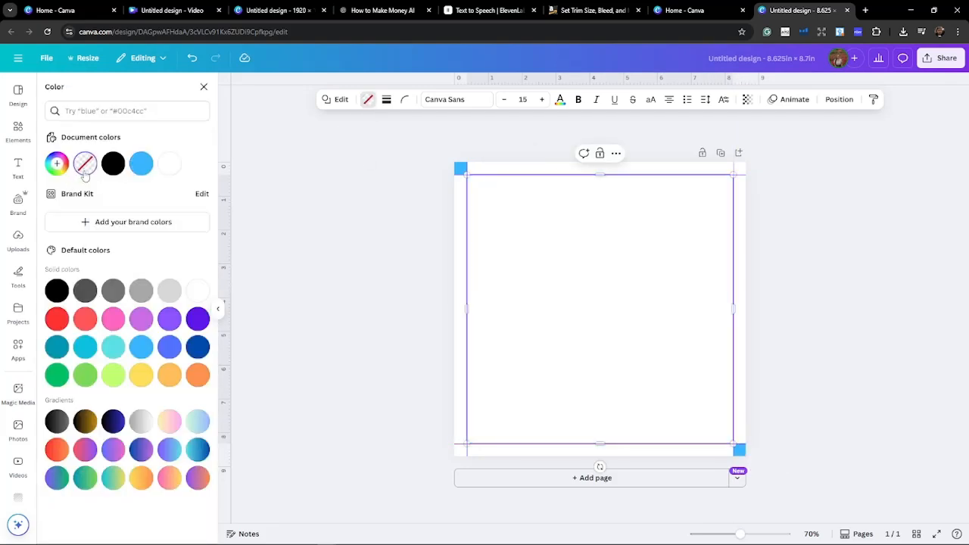
- Give the unfilled square a solid black border and set its corner rounding to 32
left_click(386, 100)
mouse_move(323, 168)
left_mouse_down()
mouse_move(336, 176)
mouse_move(320, 171)
mouse_move(357, 145)
mouse_move(378, 150)
left_mouse_up()
left_click(404, 99)
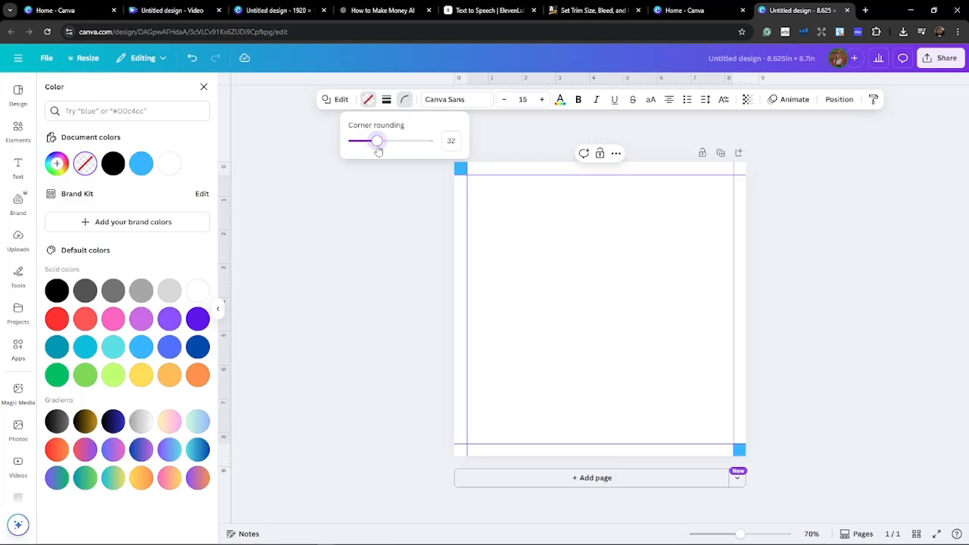
left_click(386, 99)
mouse_move(322, 170)
left_mouse_down()
mouse_move(337, 170)
mouse_move(327, 171)
left_mouse_up()
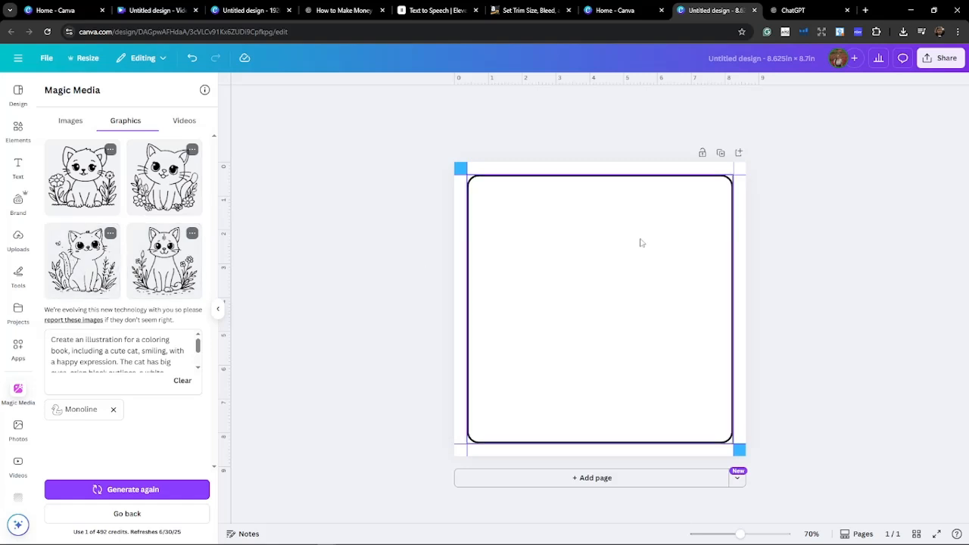
- Add the generated cat graphic with the small butterfly and grasses to the page
left_click(87, 261)
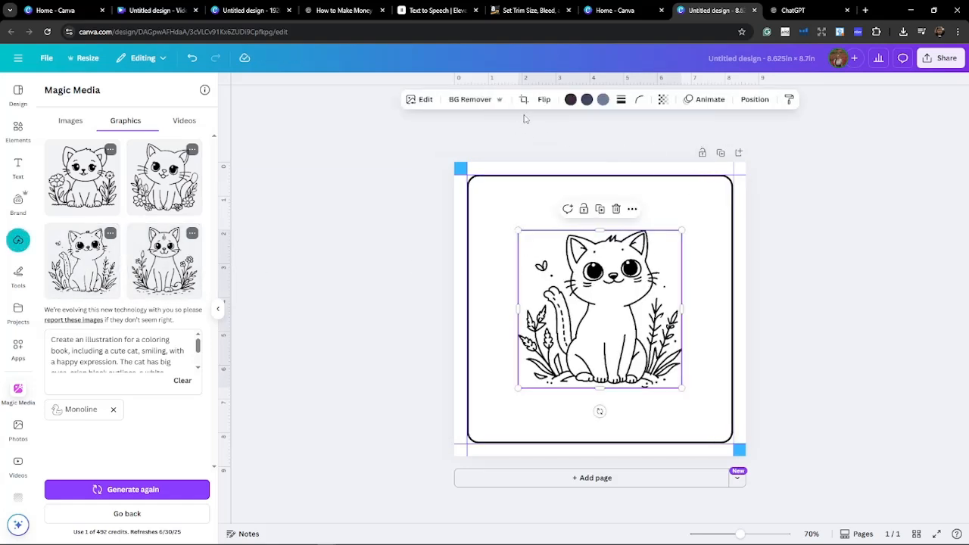
left_click(523, 100)
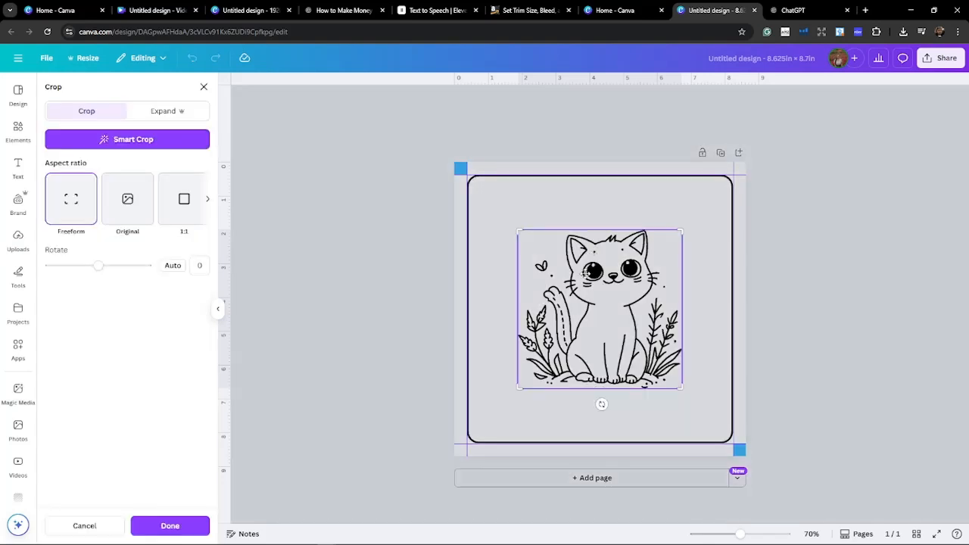
scroll(585, 272, "up", 3)
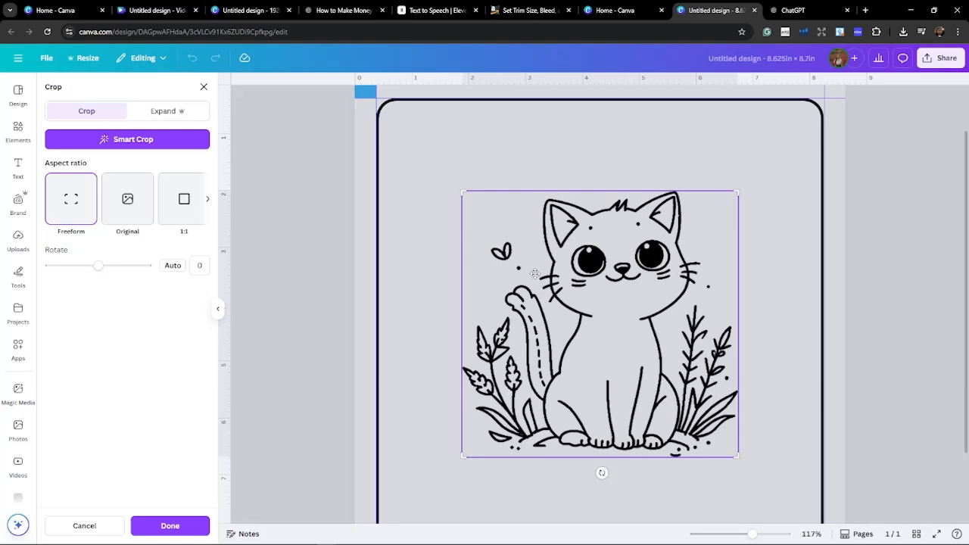
left_click(91, 524)
- Enlarge the cat illustration to nearly fill the rounded frame, center it and deselect it
left_click_drag(615, 292, 576, 243)
scroll(575, 242, "down", 3)
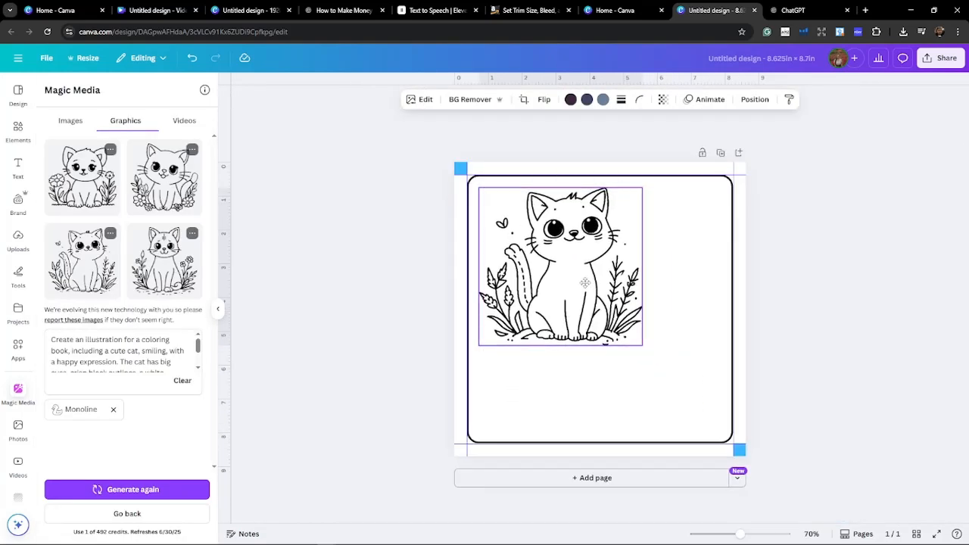
left_click_drag(642, 346, 720, 421)
left_click_drag(616, 336, 617, 341)
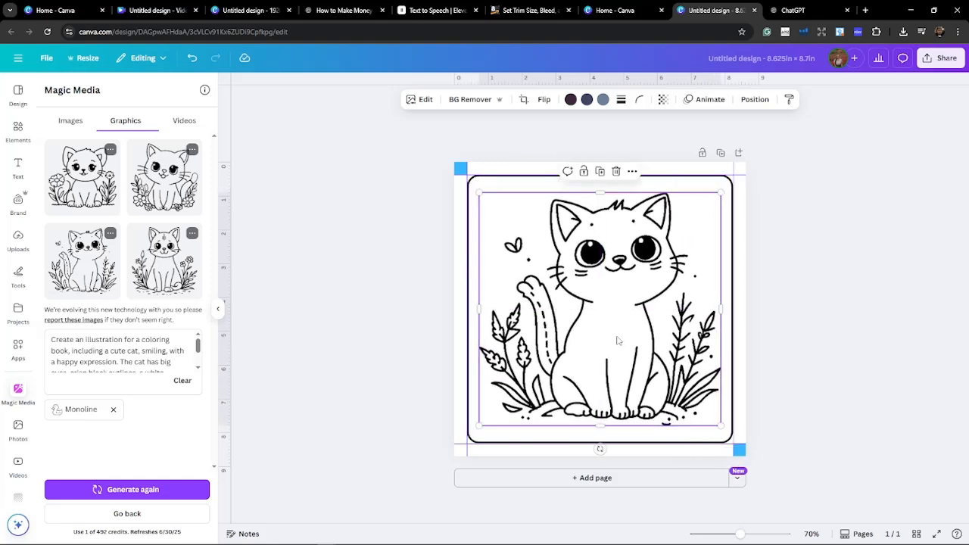
left_click(841, 257)
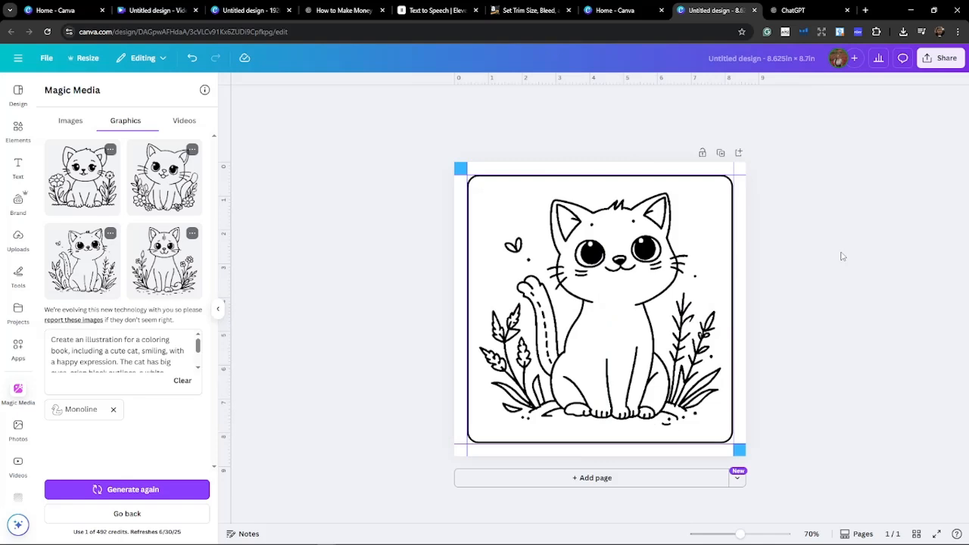
- Copy the coloring-book cat prompt from Canva's Magic Media and paste it into a new ChatGPT chat
left_click(795, 11)
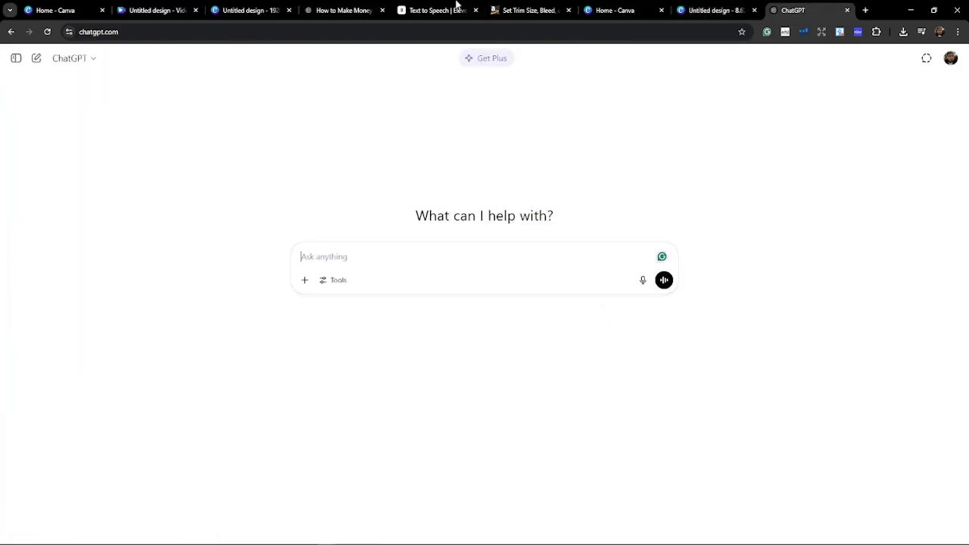
left_click(652, 8)
left_click(703, 9)
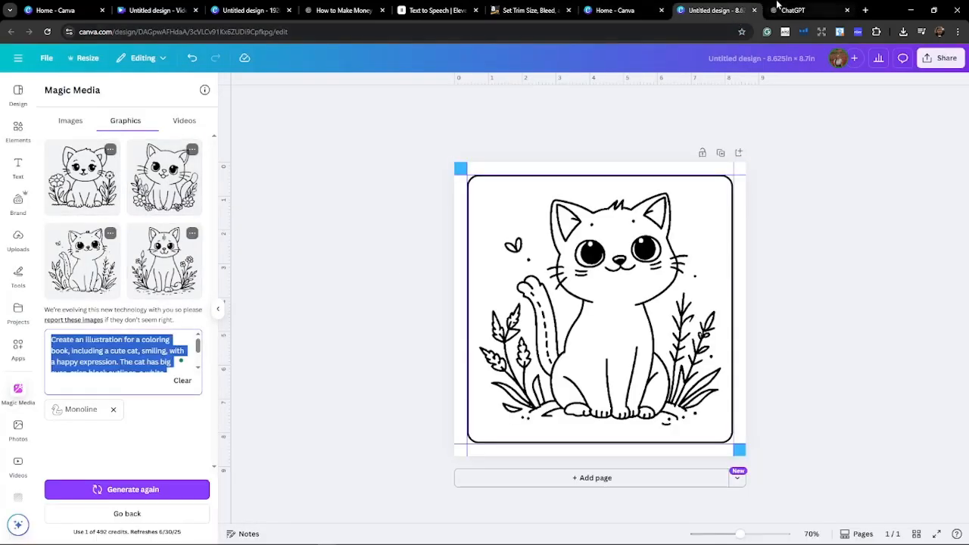
left_click(791, 10)
type("Create an illustration for a coloring book, including a cute cat, smiling, with a happy expression. The cat has big eyes, crisp black outlines, a white background and is surrounded by flowers and leaves. Dimensions 1:1.")
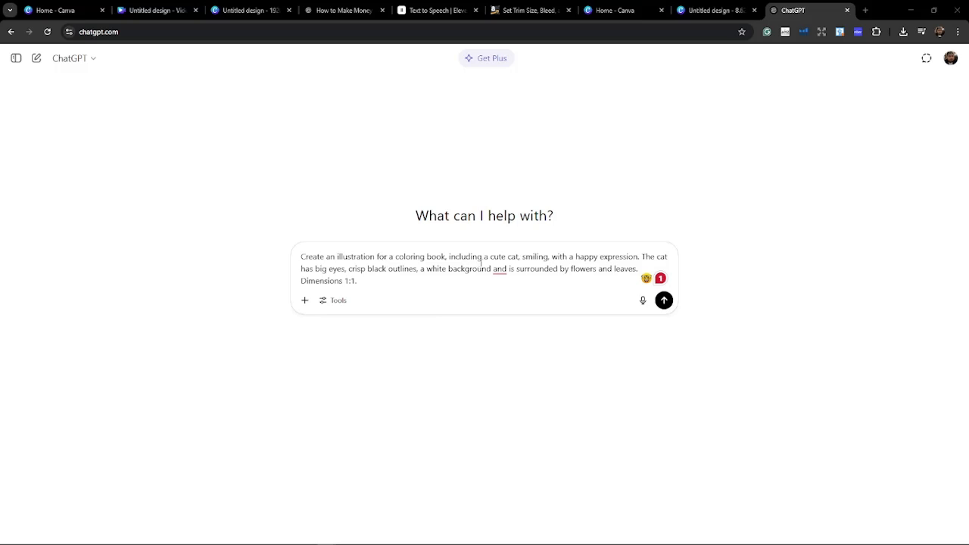
- Change "cute cat" to "cute dog" in the ChatGPT prompt and submit it
double_click(513, 258)
left_click(512, 258)
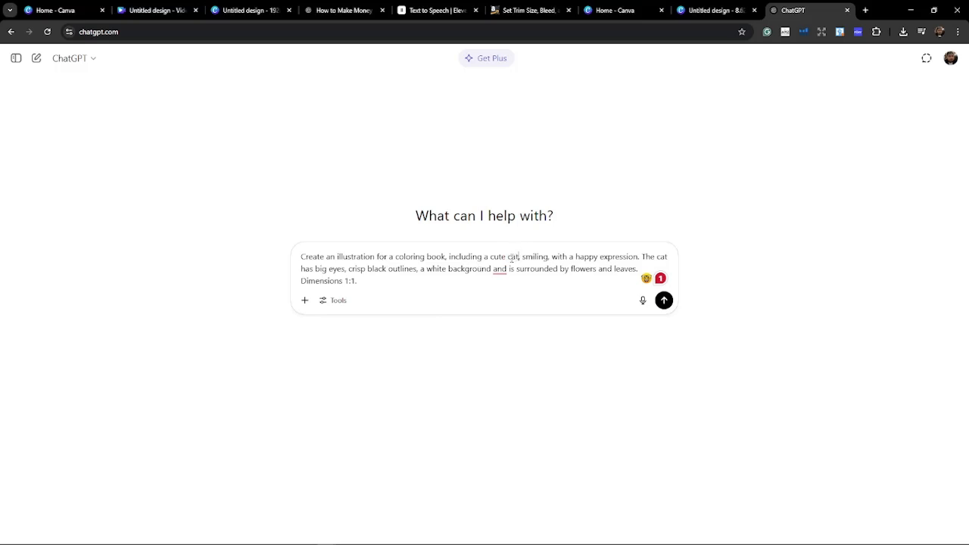
type("dog")
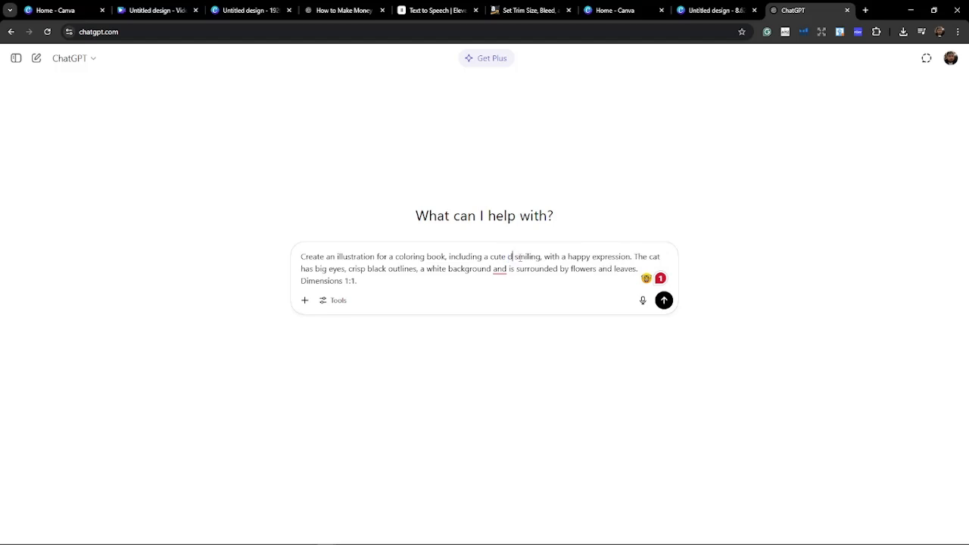
key("Return")
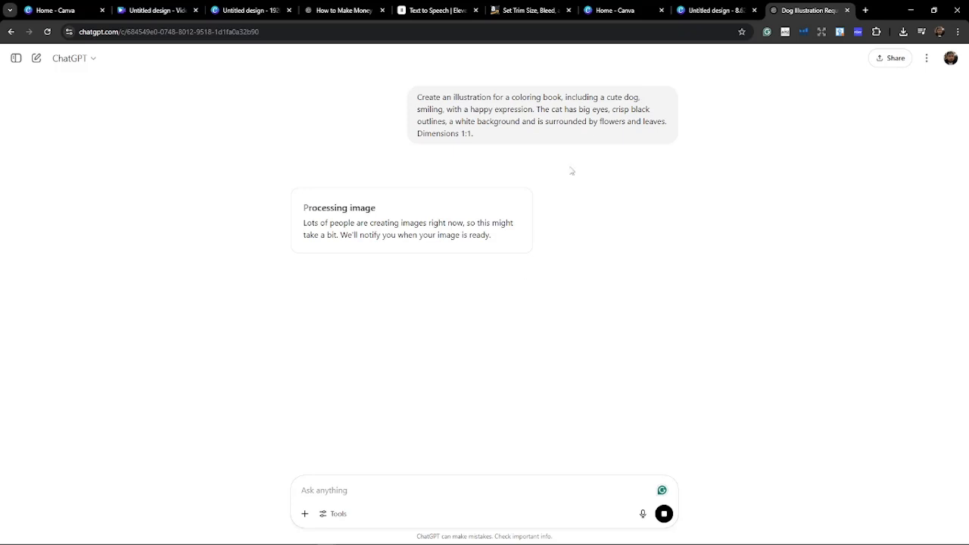
- Switch back to Canva, add the generated floppy-eared dog graphic to page 2, and enlarge it centered within the frame
left_click(710, 11)
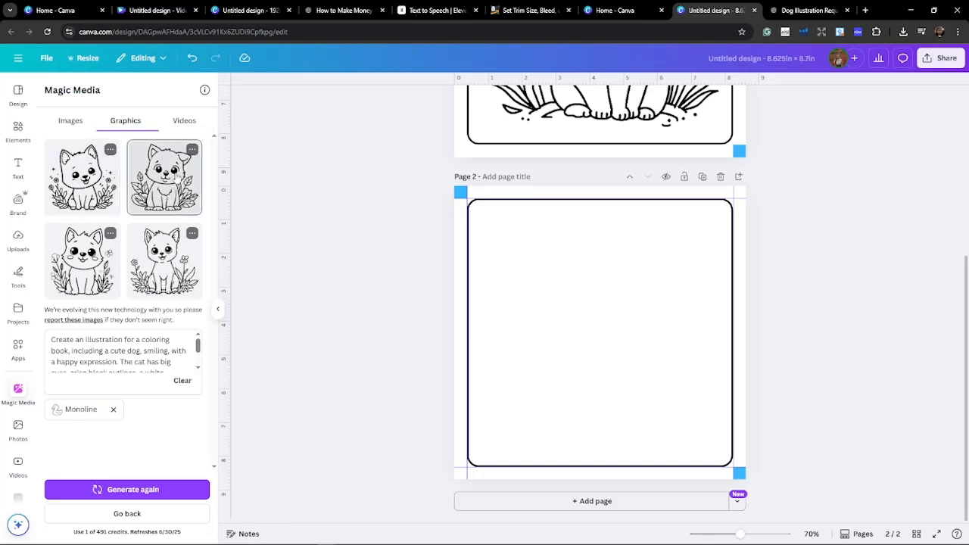
left_click(173, 171)
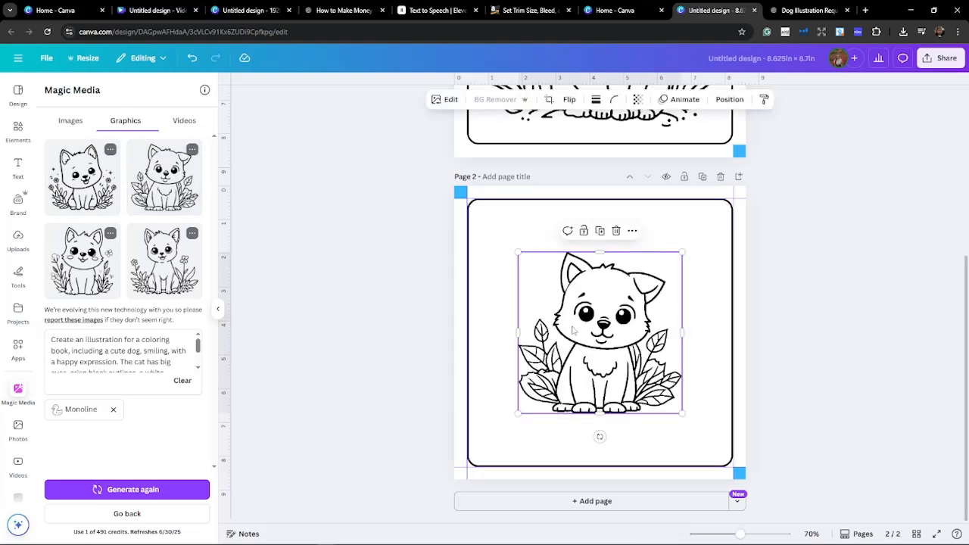
left_click_drag(573, 331, 533, 292)
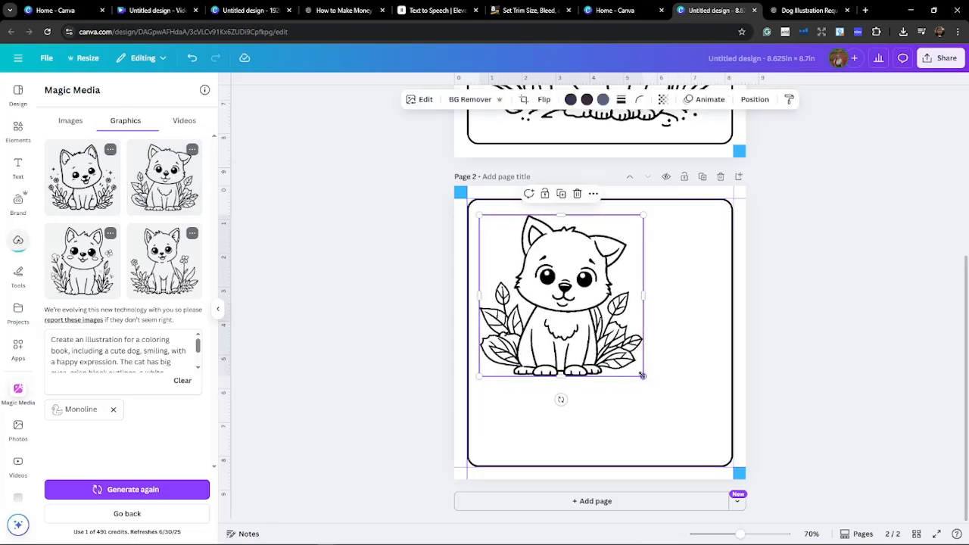
left_click_drag(641, 373, 712, 444)
mouse_move(662, 410)
left_mouse_down()
mouse_move(673, 408)
mouse_move(663, 407)
left_mouse_up()
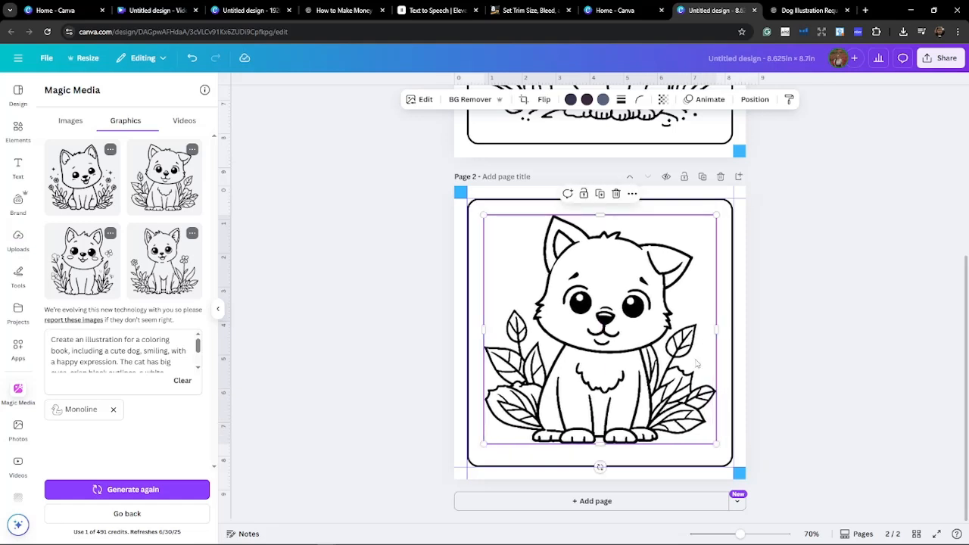
left_click(791, 247)
- Duplicate page 2 and delete the dog illustration from the copy, leaving only the frame
left_click(703, 178)
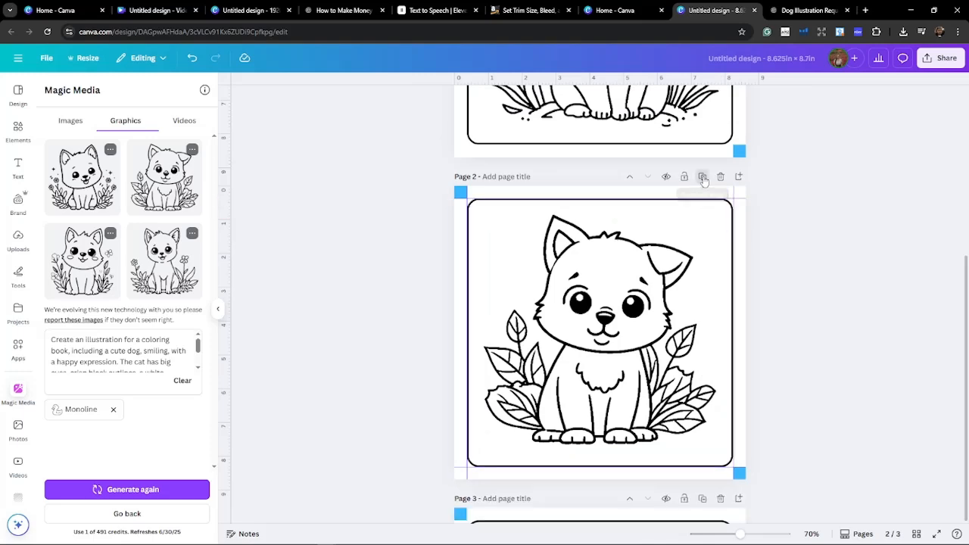
left_click(608, 314)
key("Delete")
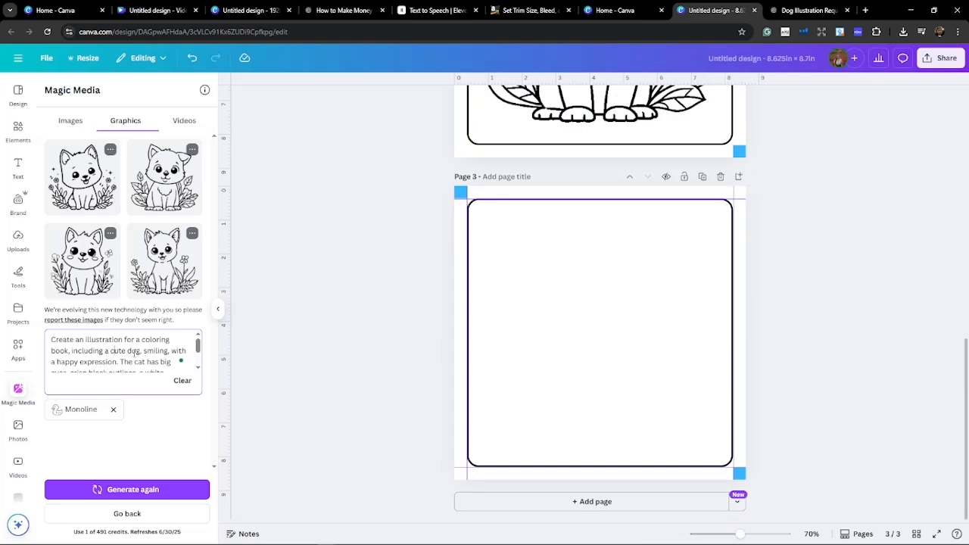
- Replace "dog" with "camel" in the Magic Media prompt and generate new graphics
type("camel")
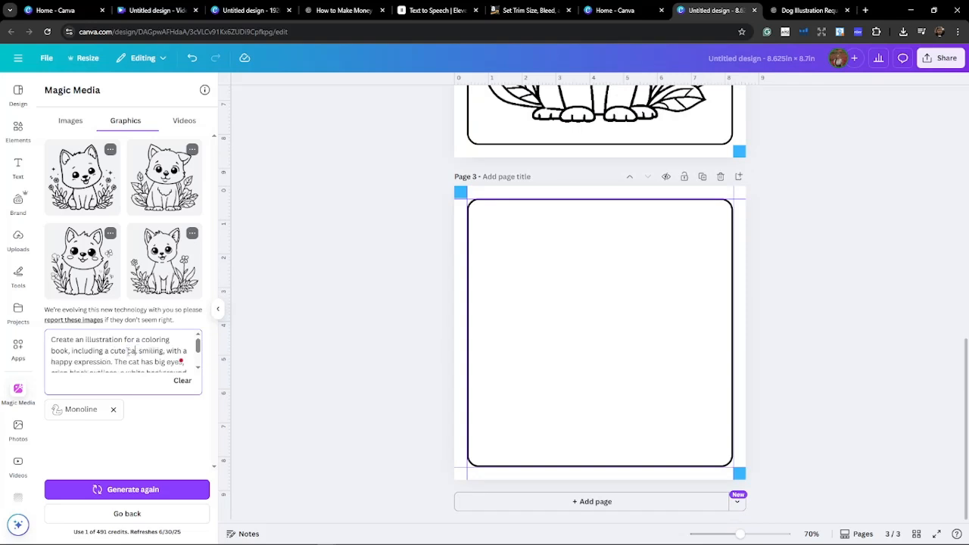
key("Return")
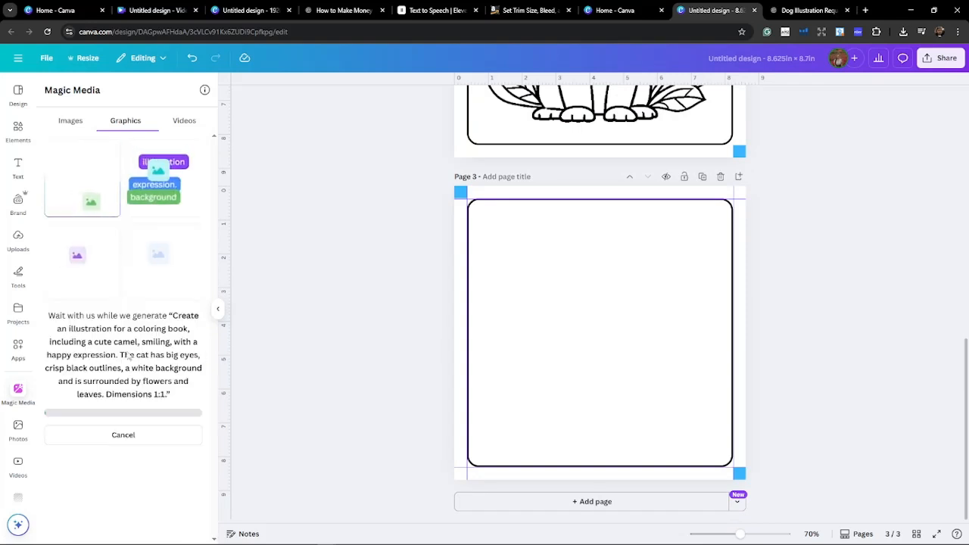
- Duplicate the empty framed page twice to create pages 4 and 5
scroll(550, 258, "up", 8)
scroll(550, 257, "down", 5)
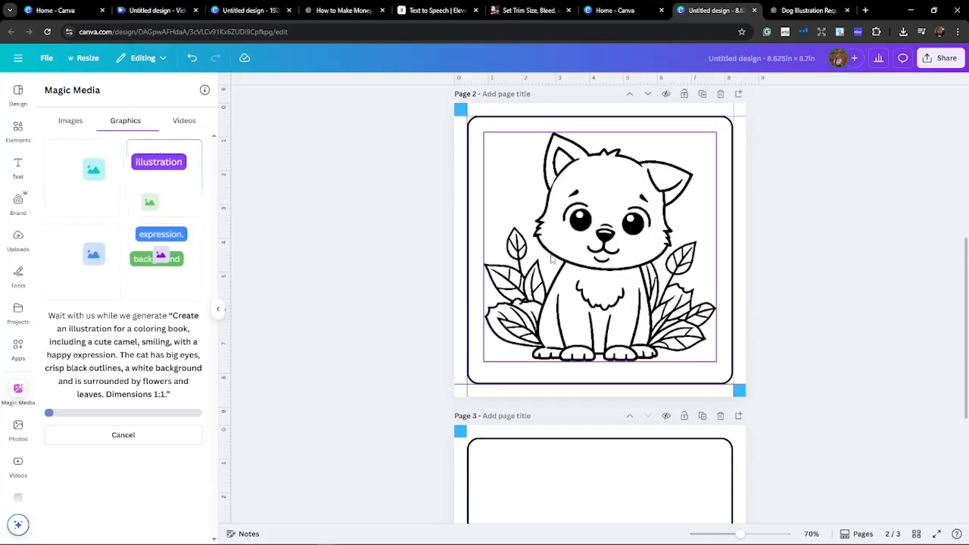
scroll(605, 235, "down", 5)
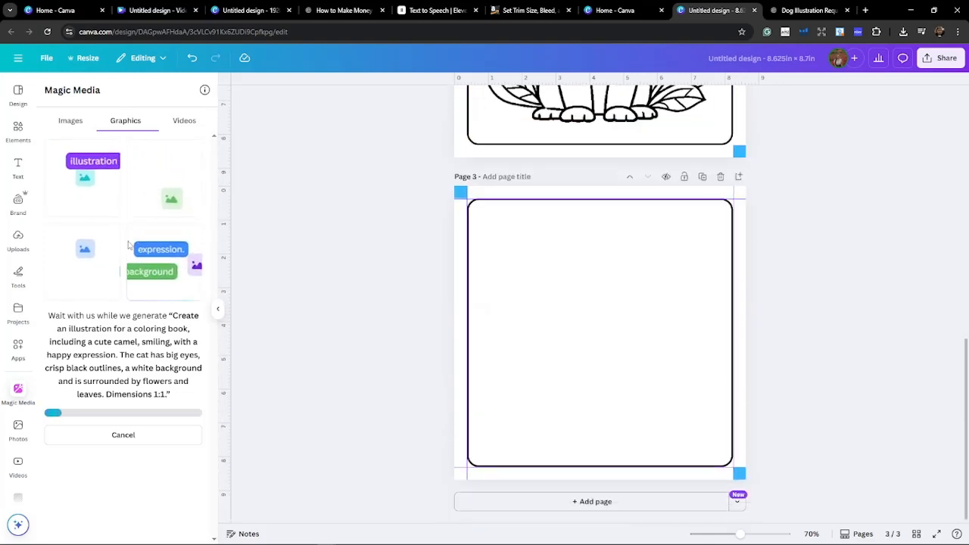
left_click(701, 177)
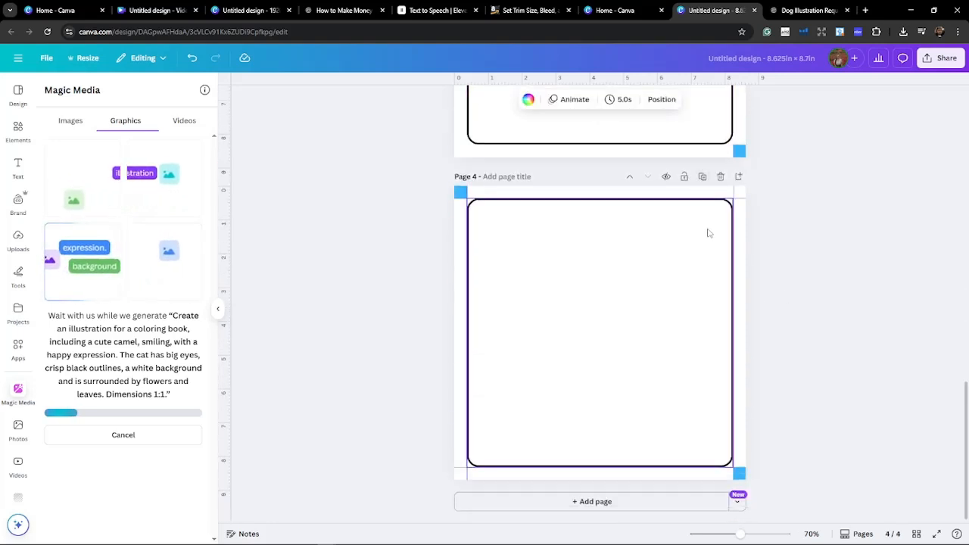
left_click(702, 177)
- Add the generated standing animal with the curled tail to page 3 and enlarge it centered within the frame
scroll(556, 401, "up", 8)
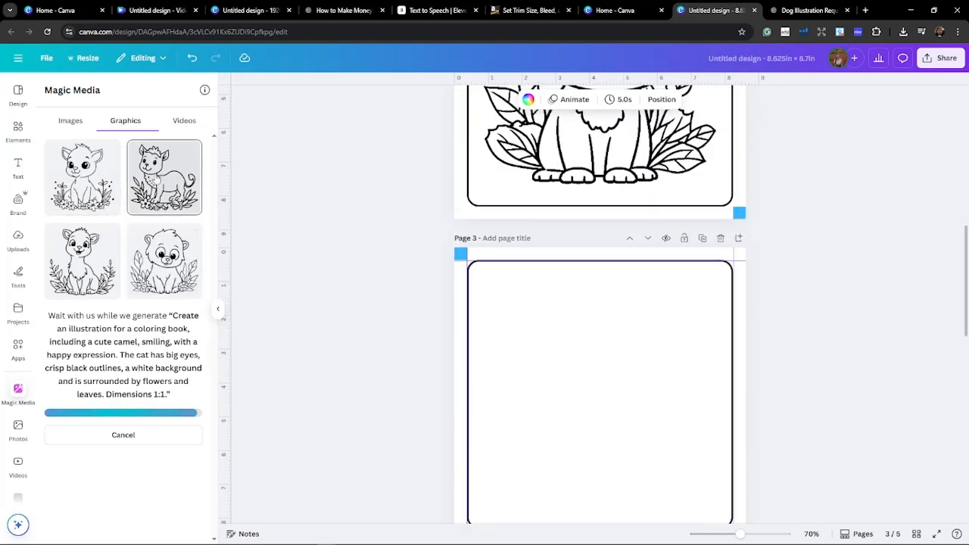
scroll(790, 352, "down", 4)
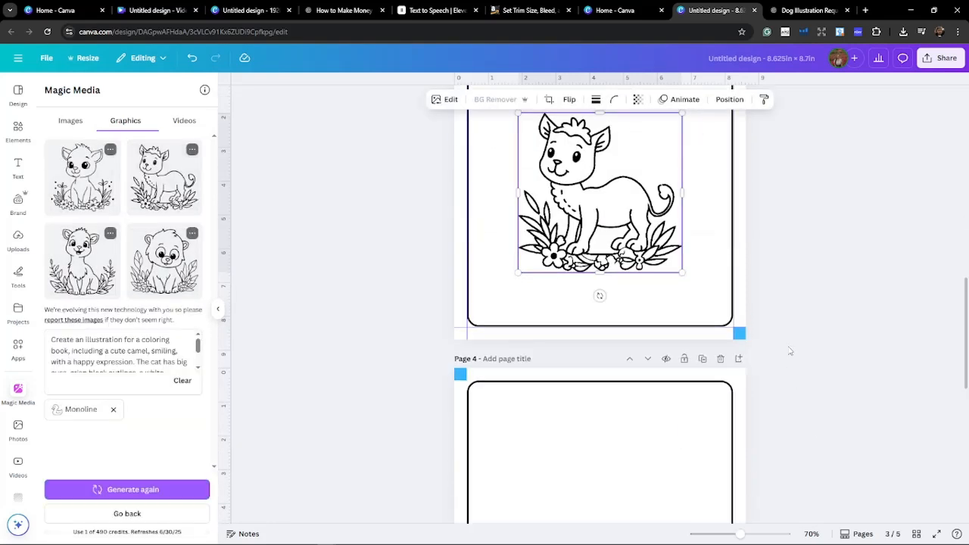
scroll(789, 351, "up", 3)
left_click_drag(608, 354, 573, 317)
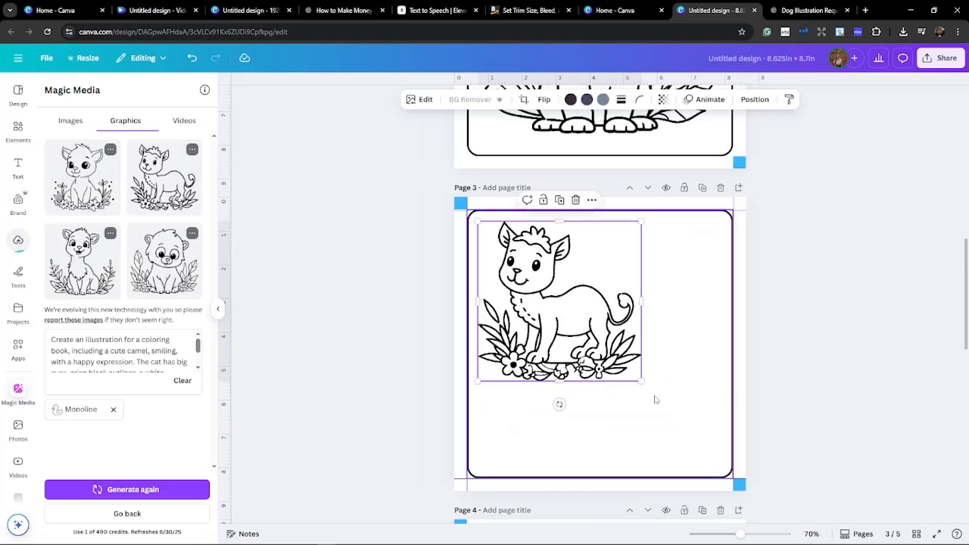
left_click_drag(640, 381, 711, 460)
left_click_drag(664, 417, 670, 424)
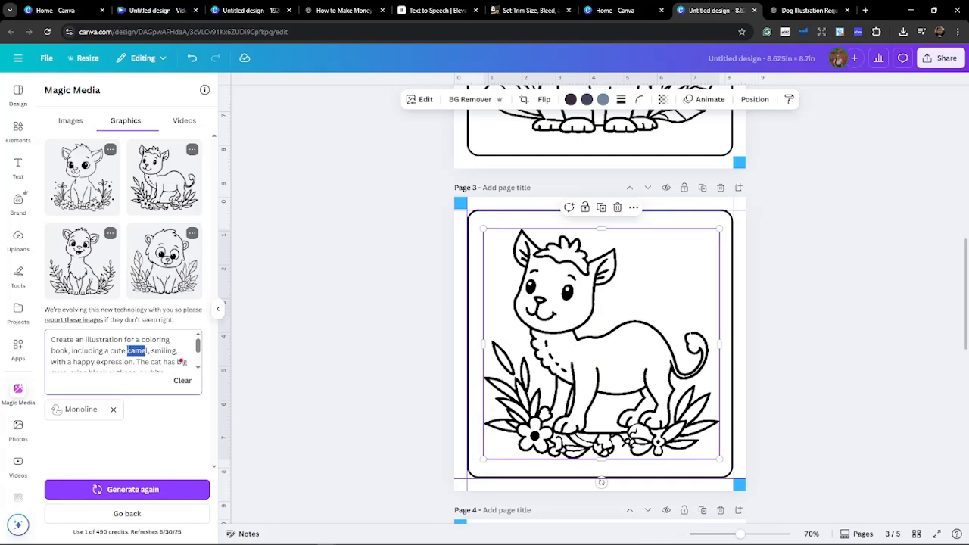
- Replace "camel" with "horse" in the Magic Media prompt and generate new graphics
key("BackSpace")
type("h")
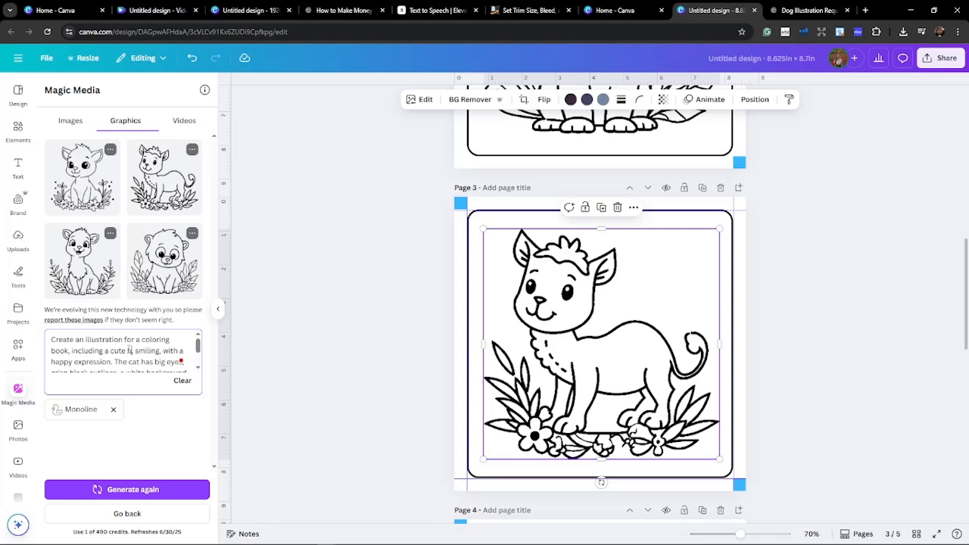
type("orse")
key("Return")
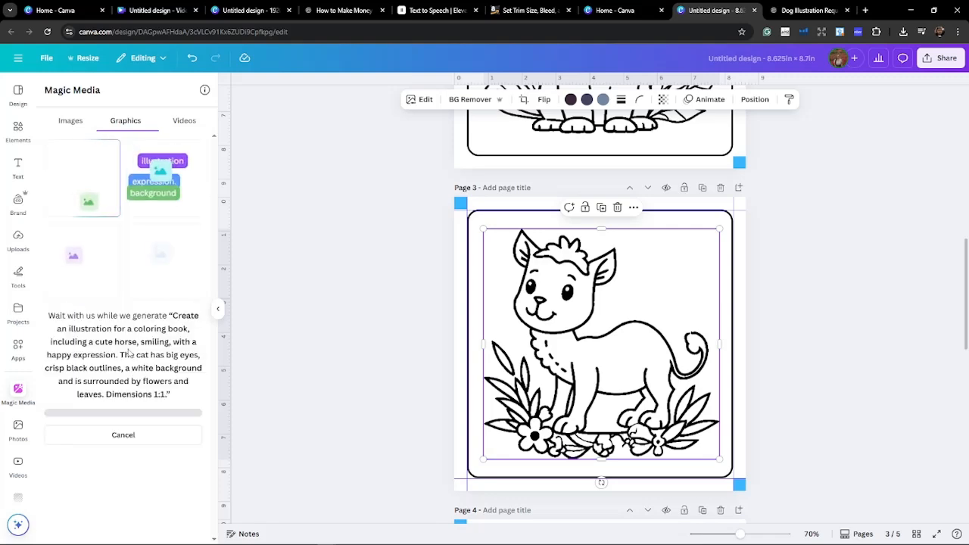
- Duplicate the empty framed page 5 twice to create pages 6 and 7
scroll(766, 277, "down", 6)
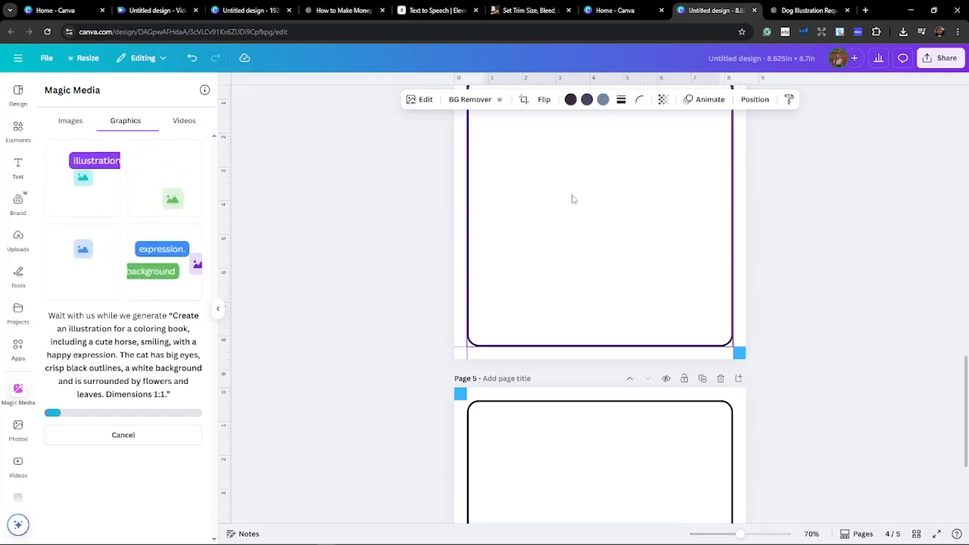
scroll(595, 218, "down", 1)
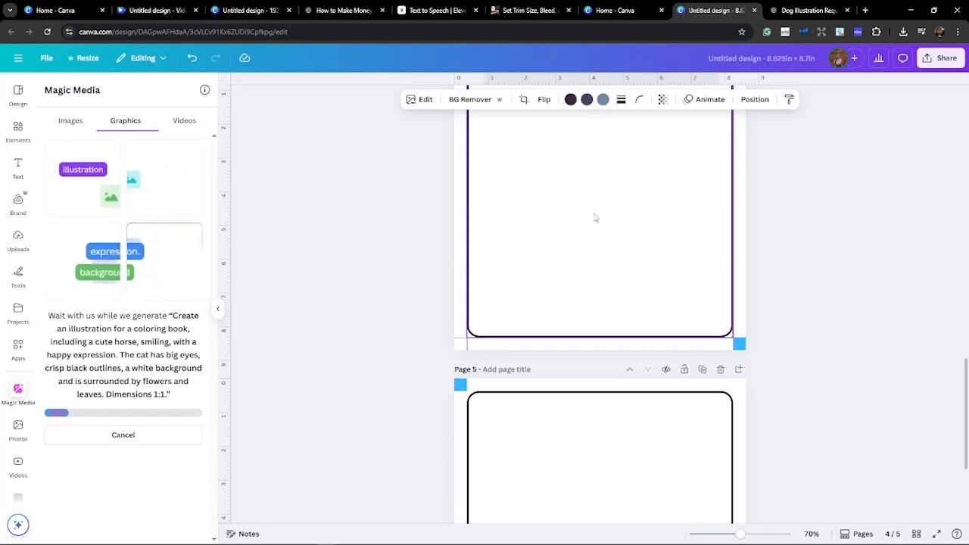
scroll(595, 218, "down", 3)
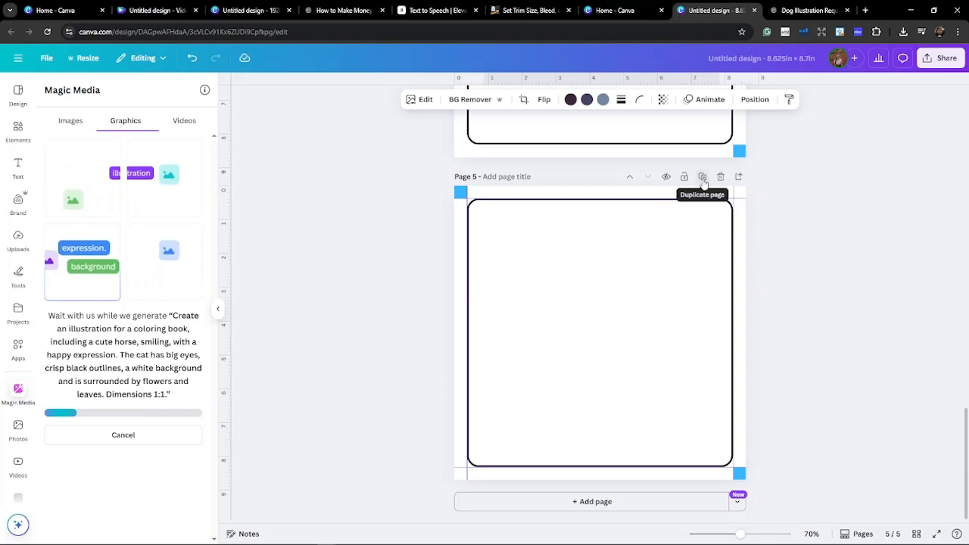
left_click(702, 182)
left_click(702, 180)
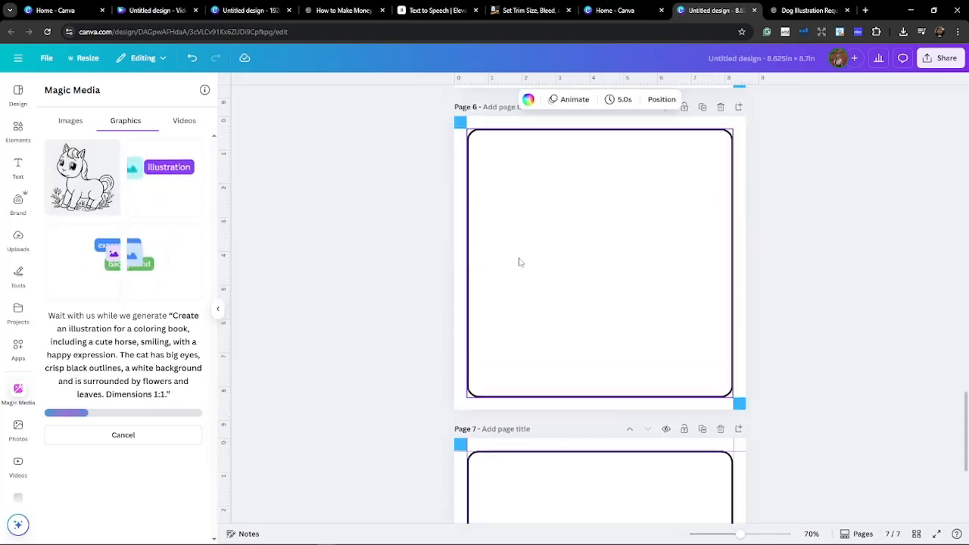
- Add the generated sitting horse with small stars around it to page 4 and enlarge it centered within the frame
scroll(519, 262, "up", 10)
scroll(401, 268, "down", 2)
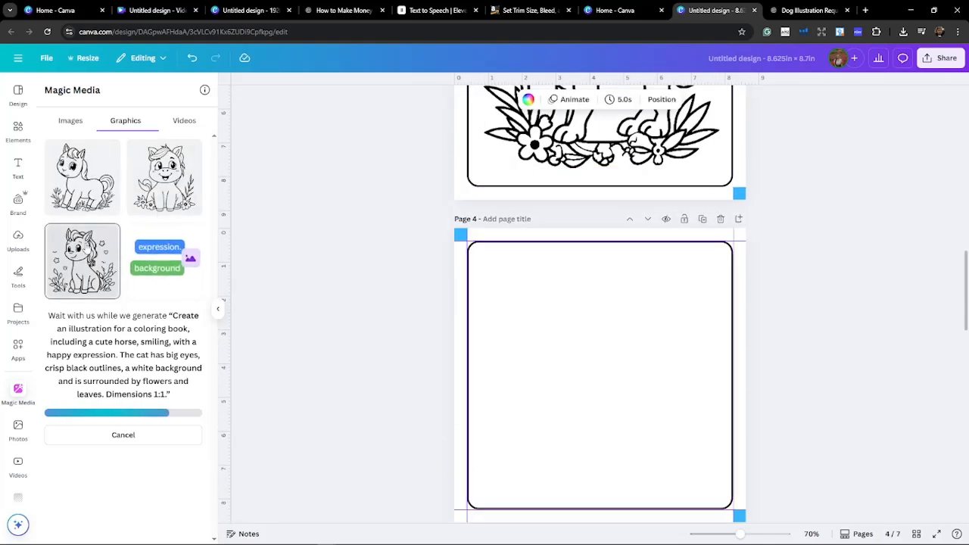
left_click(85, 246)
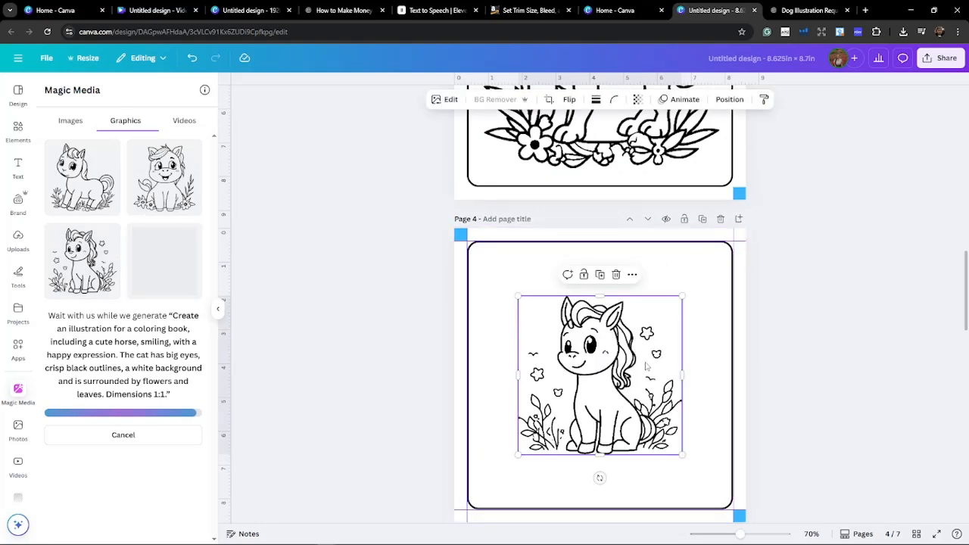
scroll(646, 367, "down", 3)
mouse_move(660, 347)
left_mouse_down()
mouse_move(618, 308)
mouse_move(714, 386)
mouse_move(675, 357)
left_mouse_up()
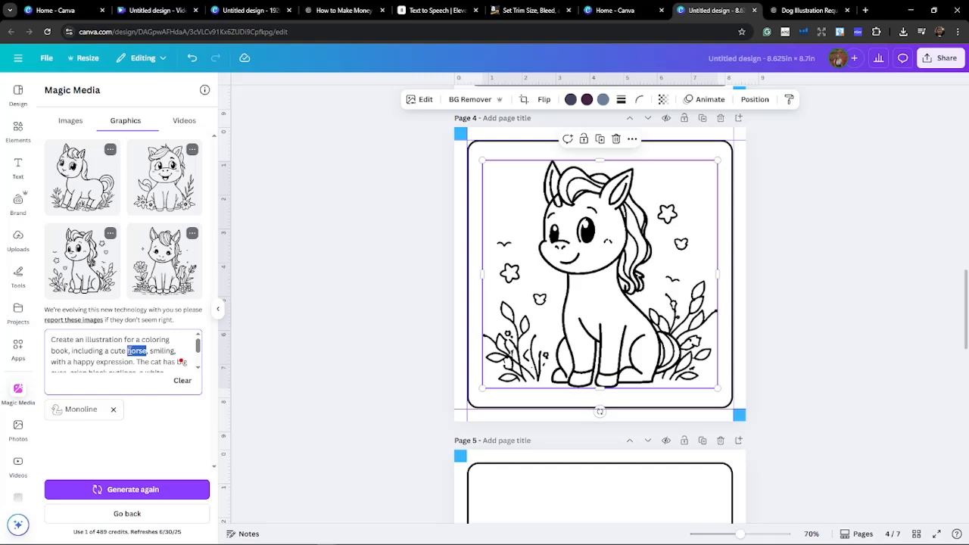
- Replace "horse" with "fox" in the Magic Media prompt and generate new graphics
type("fox")
key("Return")
scroll(420, 293, "down", 2)
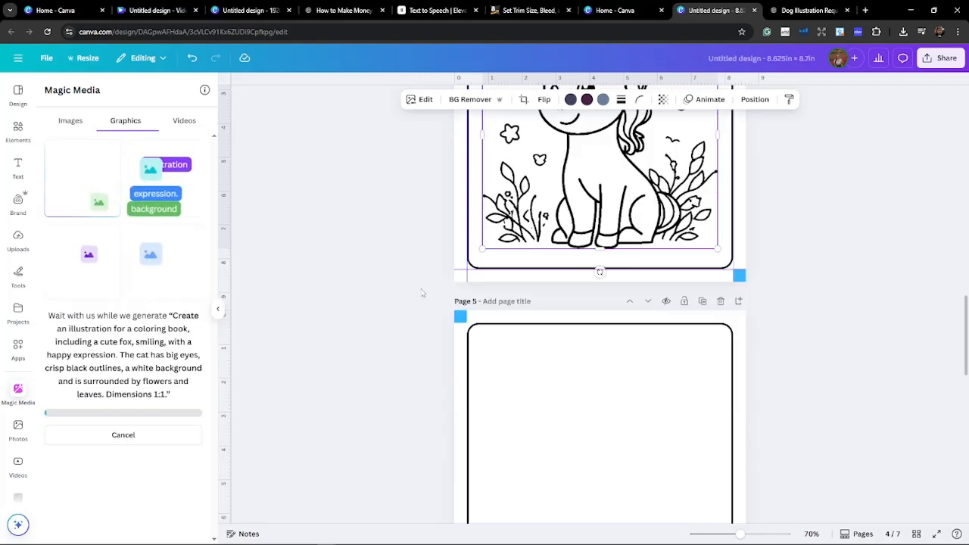
scroll(421, 293, "down", 4)
scroll(421, 293, "up", 1)
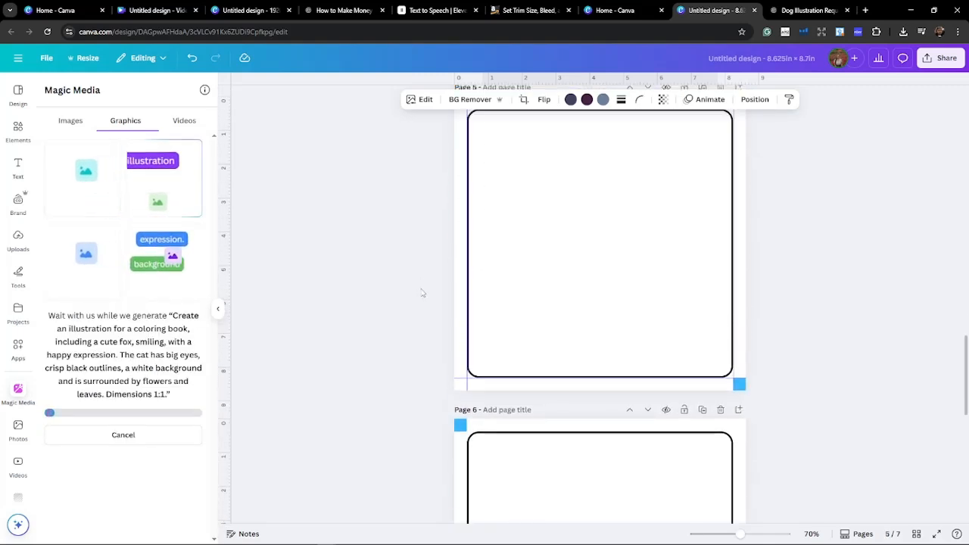
scroll(422, 293, "down", 6)
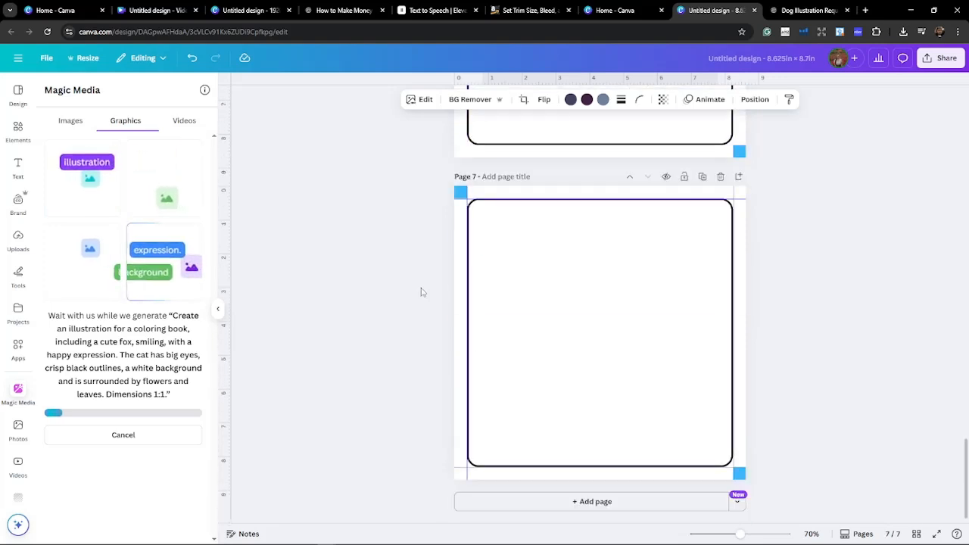
scroll(421, 292, "up", 10)
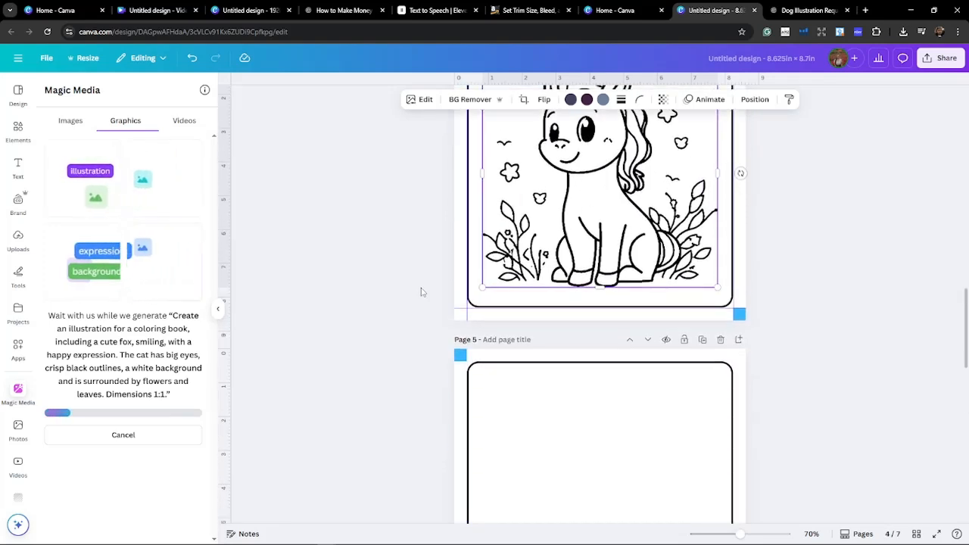
scroll(422, 293, "down", 3)
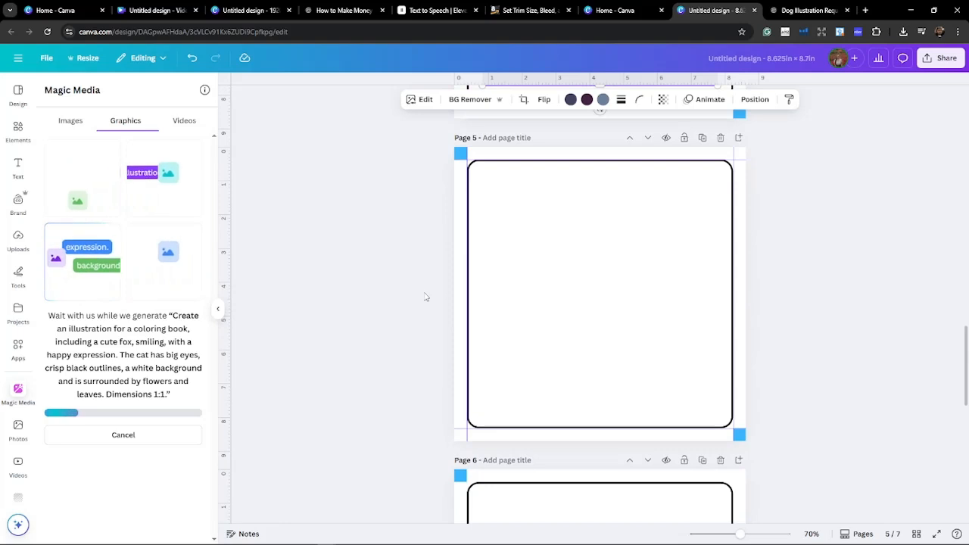
scroll(425, 296, "down", 6)
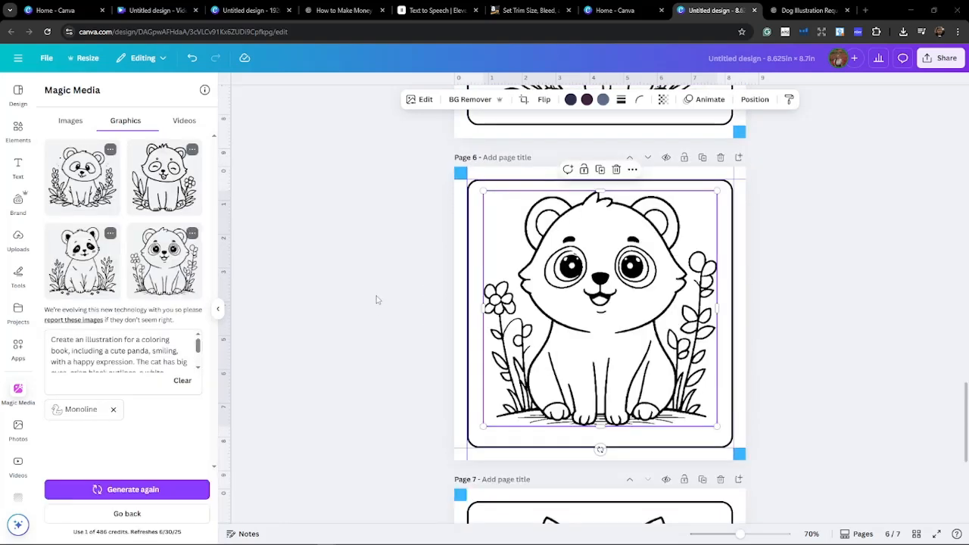
- Review the animal illustrations and their placement inside the frames across pages 1 to 7
left_click(377, 300)
scroll(382, 300, "down", 4)
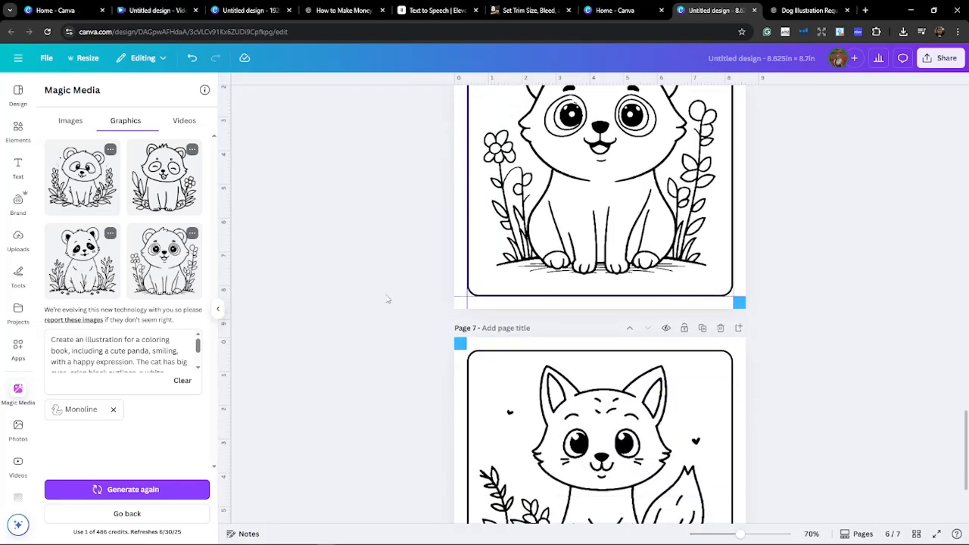
scroll(389, 299, "up", 10)
scroll(391, 299, "down", 5)
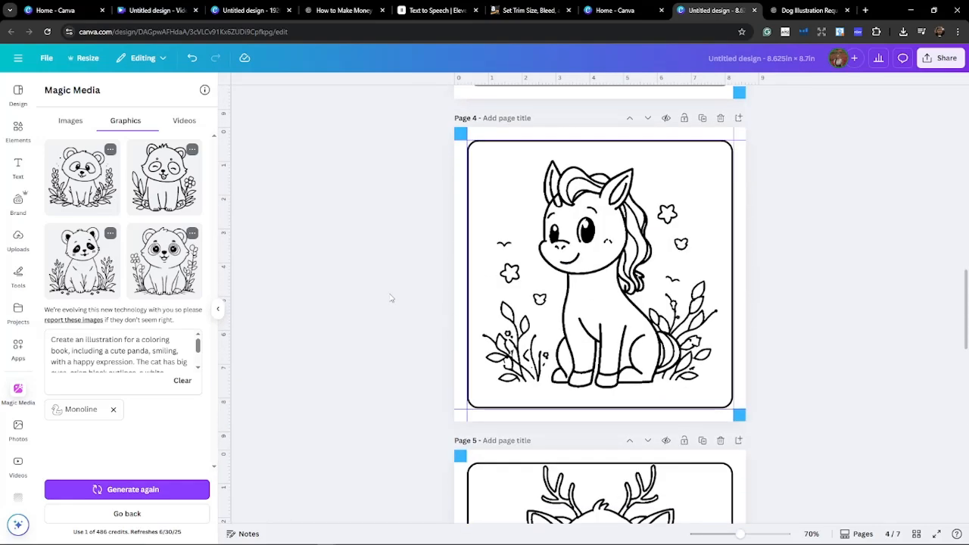
left_click(686, 279)
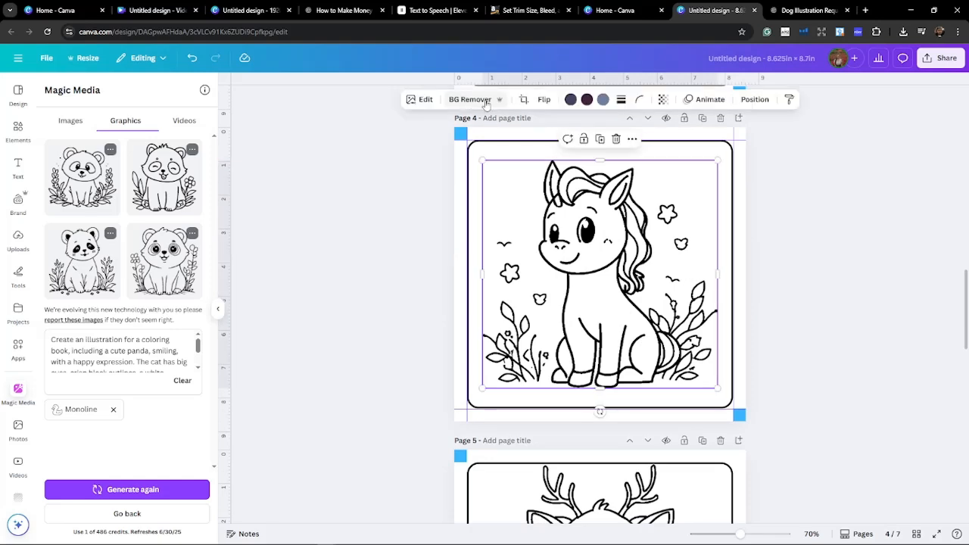
scroll(784, 272, "down", 4)
scroll(786, 275, "up", 10)
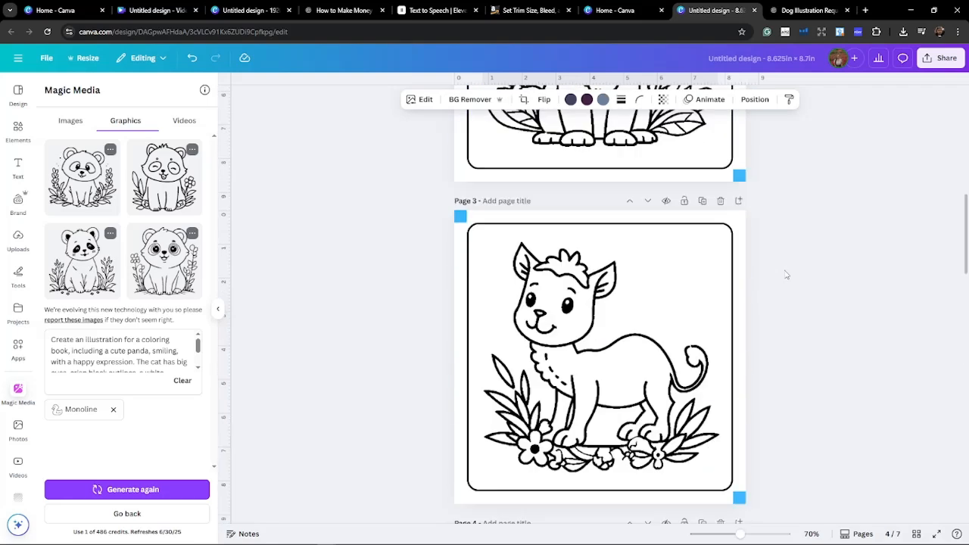
scroll(786, 275, "up", 8)
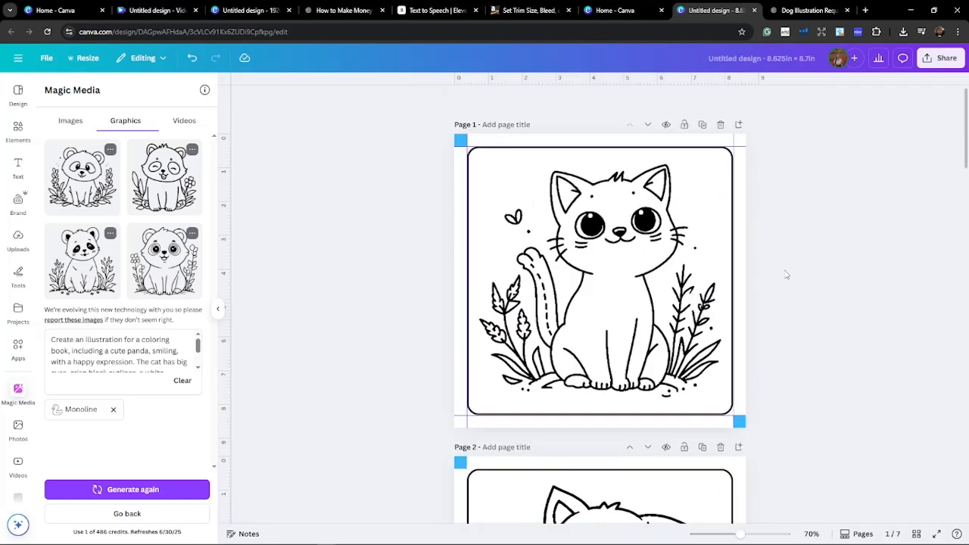
scroll(786, 276, "down", 1)
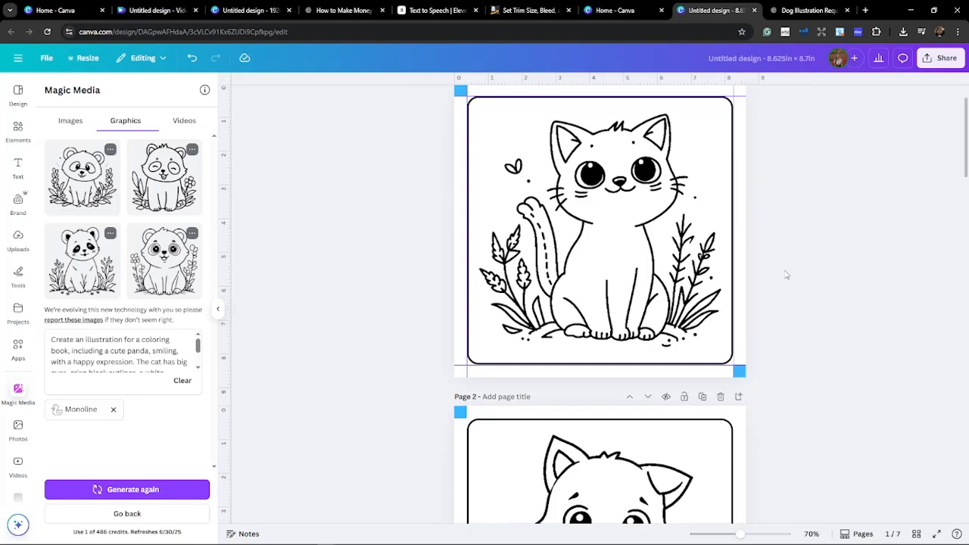
scroll(786, 275, "down", 20)
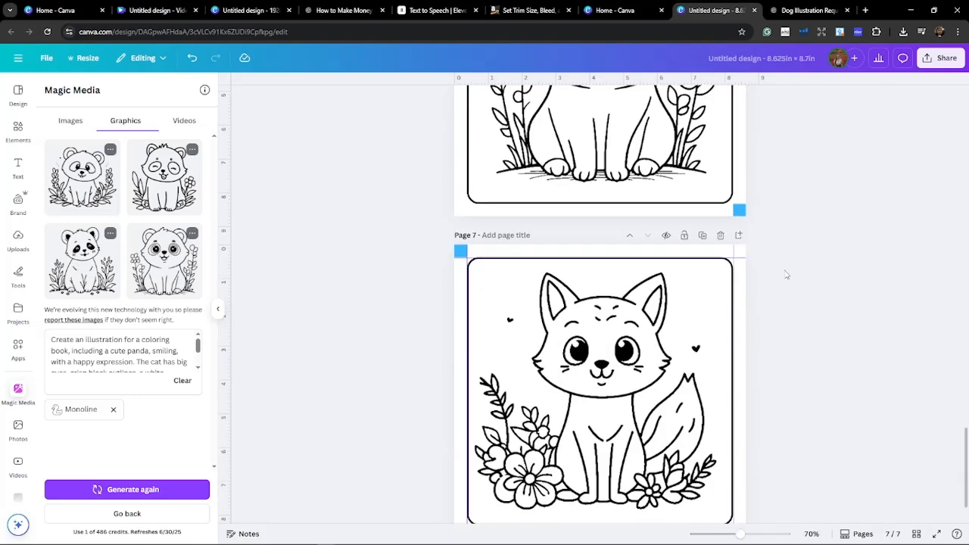
- Add a blank page at the end of the design and move it to the first position in grid view
left_click(644, 503)
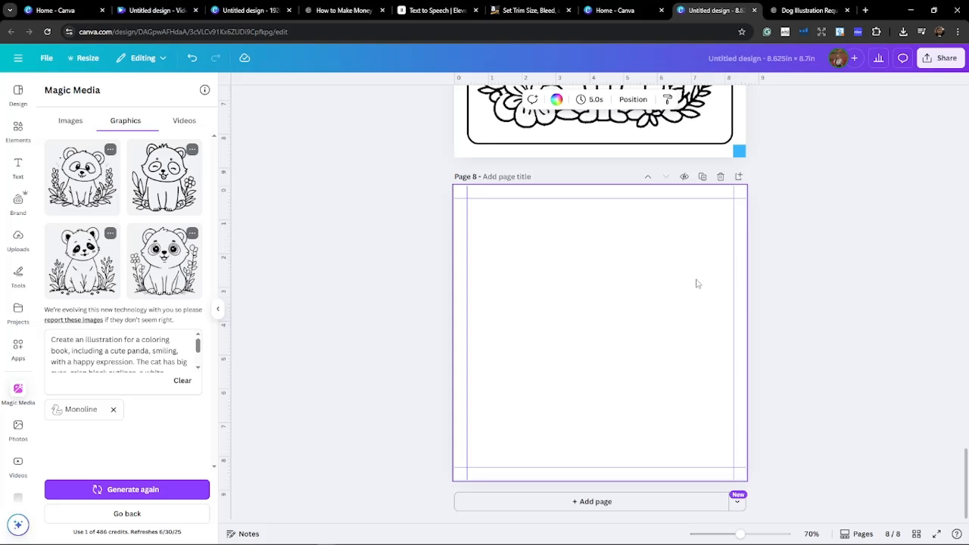
left_click(755, 208)
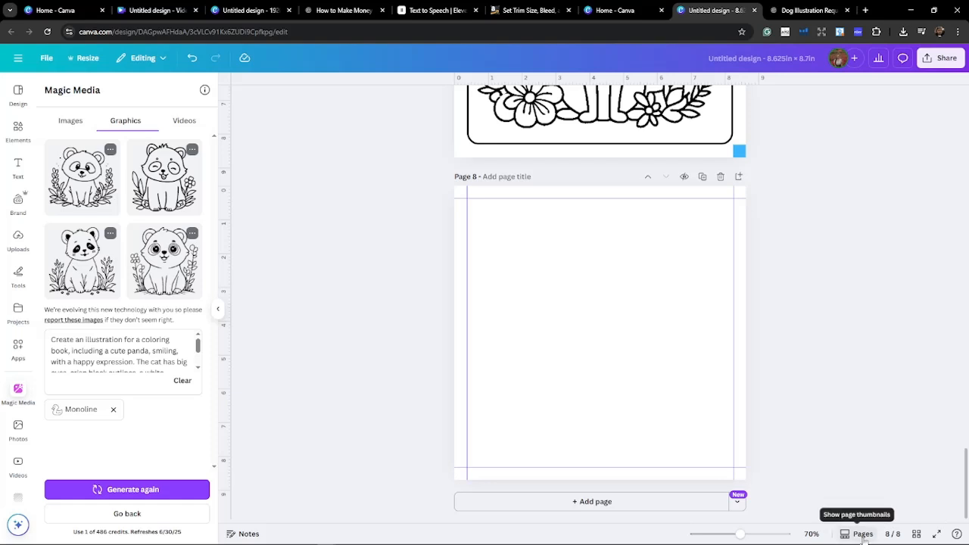
left_click(916, 534)
left_click_drag(800, 148, 41, 154)
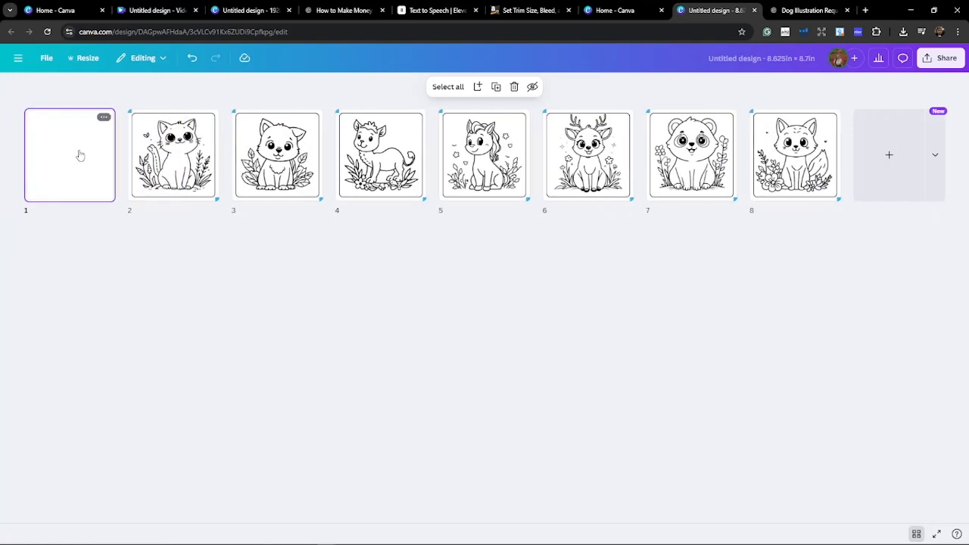
- Duplicate the blank first page and delete the copy
key("ctrl+plus")
key("ctrl+plus")
key("ctrl+plus")
key("ctrl+plus")
key("ctrl+plus")
key("ctrl+plus")
key("ctrl+plus")
key("ctrl+plus")
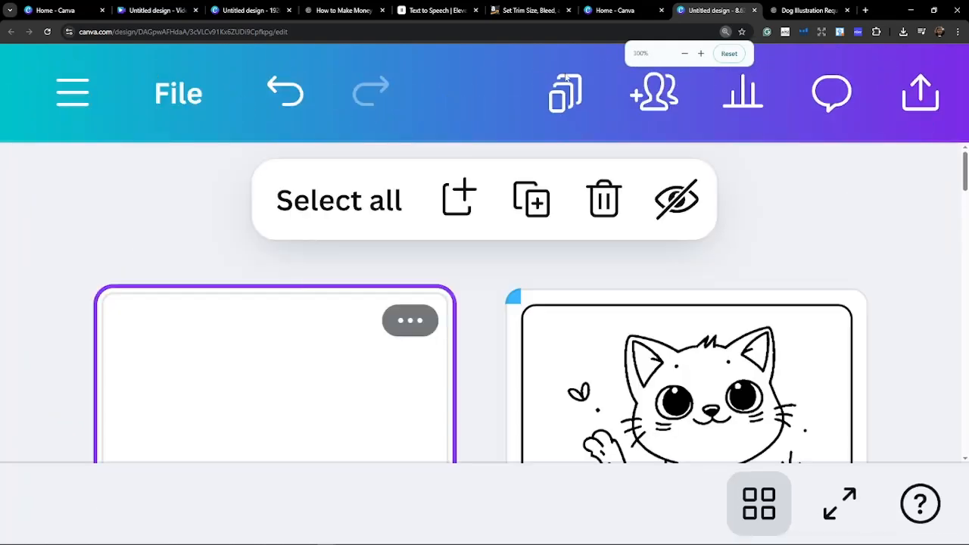
key("ctrl+minus")
key("ctrl+minus")
key("ctrl+minus")
key("ctrl+minus")
key("ctrl+minus")
key("ctrl+minus")
key("ctrl+minus")
key("ctrl+minus")
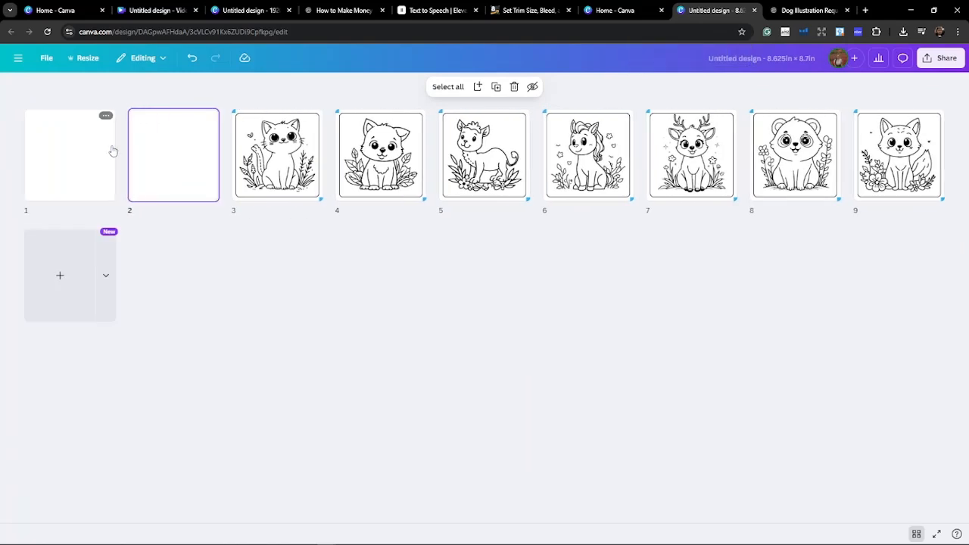
key("Delete")
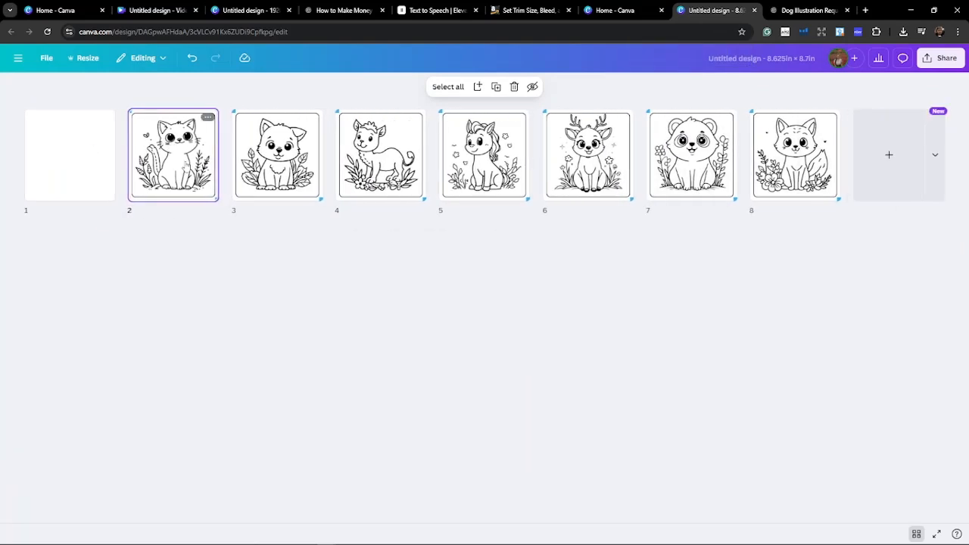
- Open blank page 1 for editing and add a heading reading "THIS BOOK BELONGS TO" followed by the owner's first name
left_click(57, 127)
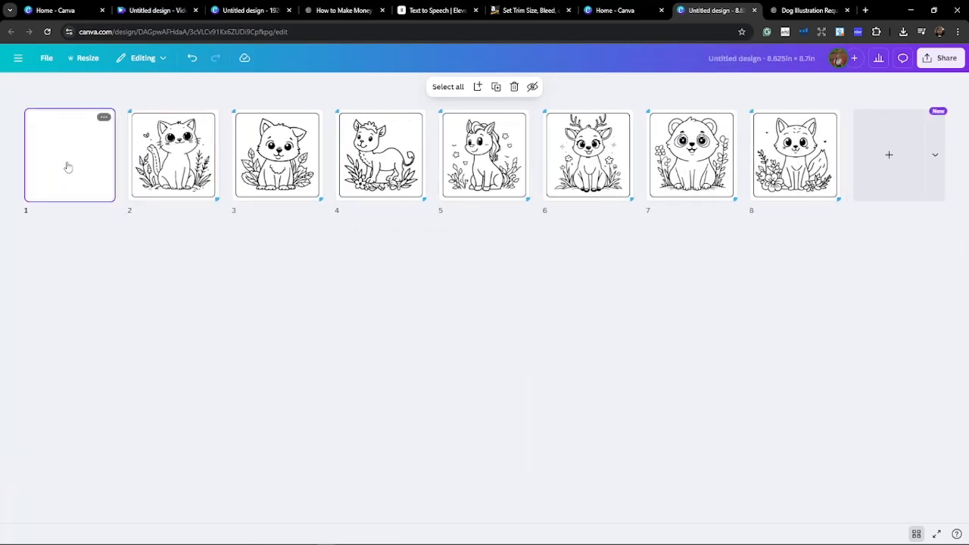
left_click(19, 59)
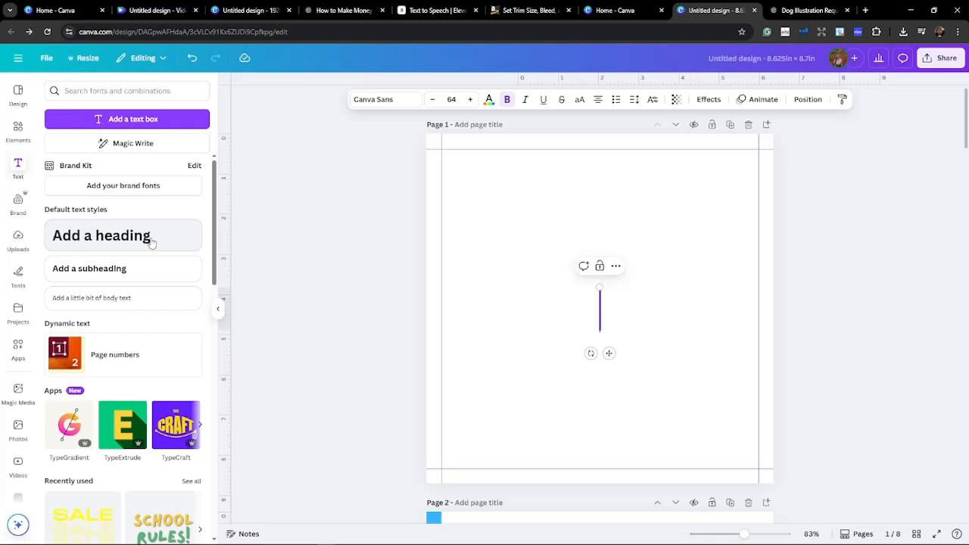
type("THIS BOOK BELONGS TO ")
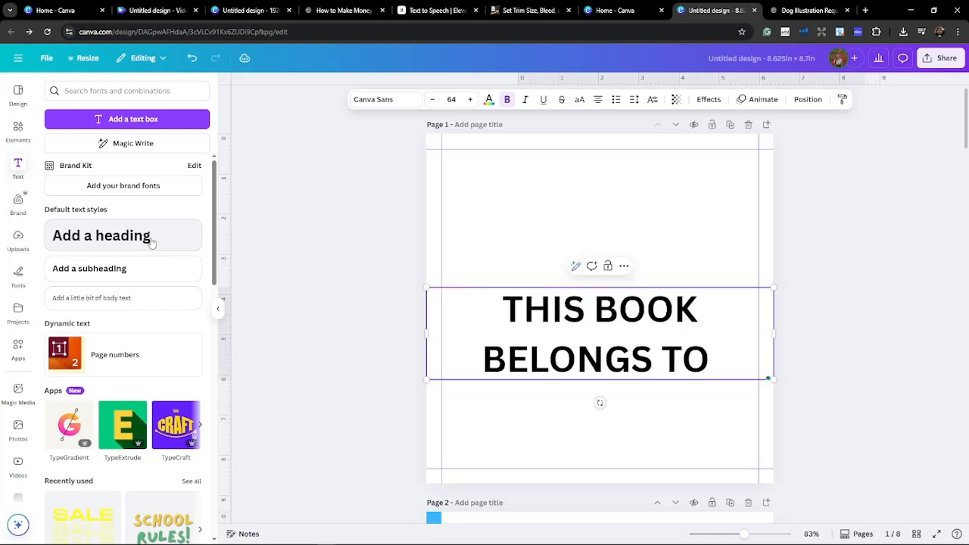
type("JOHN")
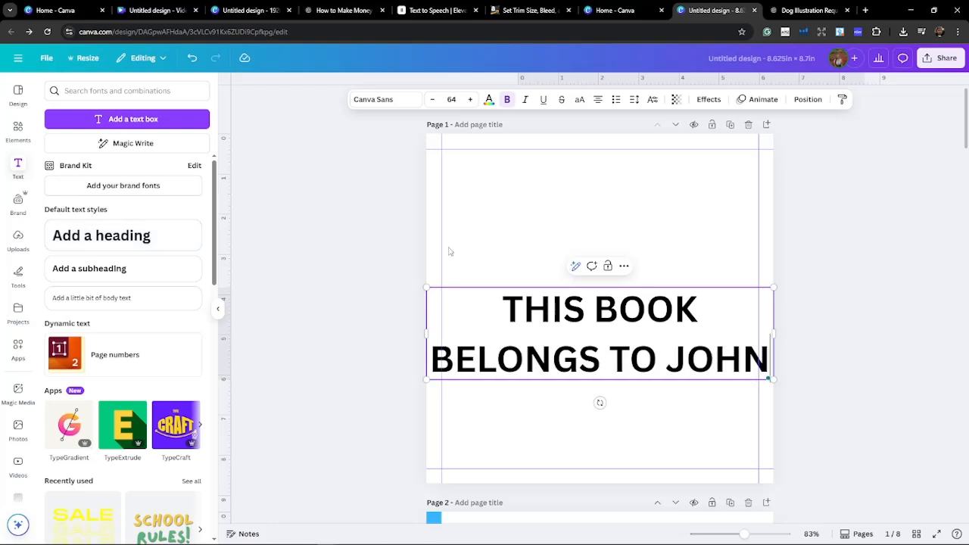
- Shrink the heading on page 1 to font size 43.4 and center it on the page
left_click_drag(772, 379, 662, 349)
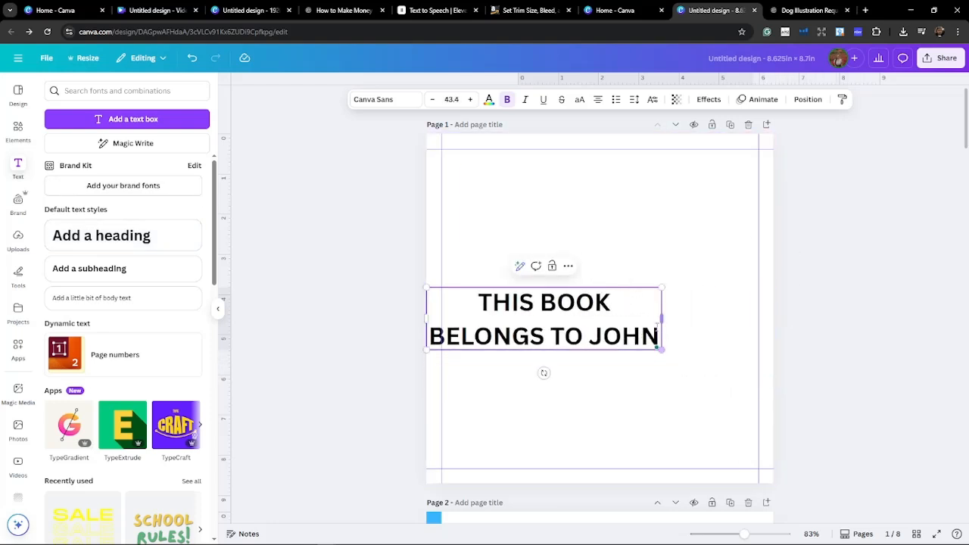
left_click_drag(623, 315, 607, 326)
left_click(689, 333)
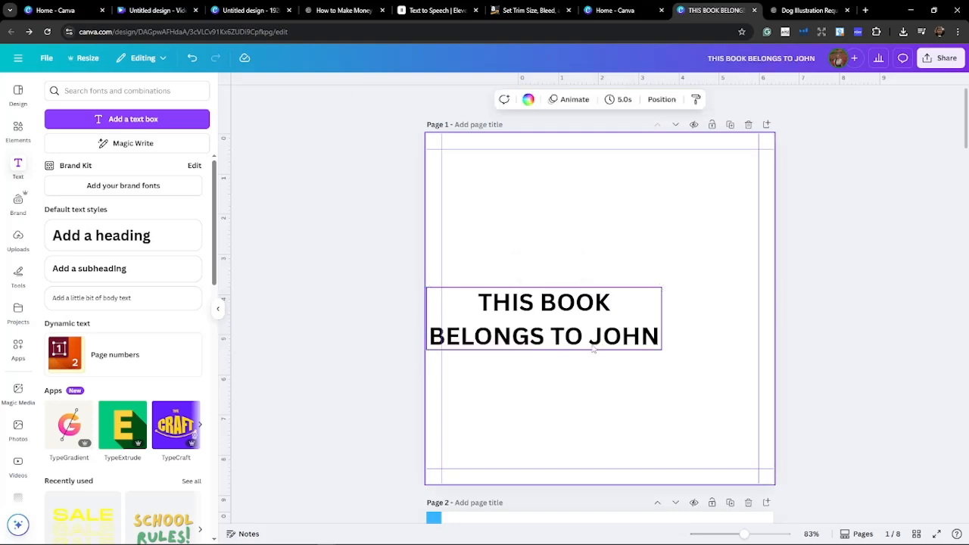
left_click_drag(593, 345, 650, 335)
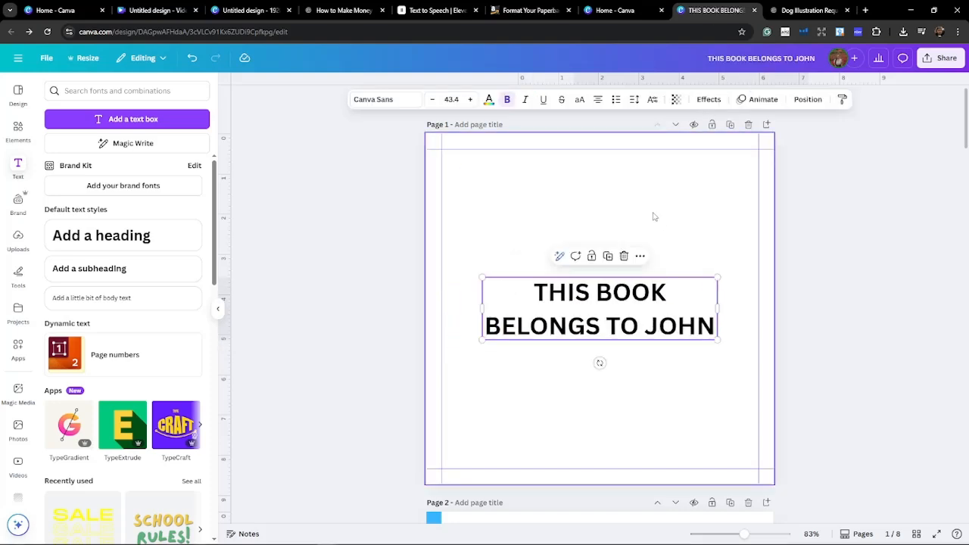
- Switch to the KDP Format Your Paperback help page and open its cover calculator and templates tool
left_click(654, 217)
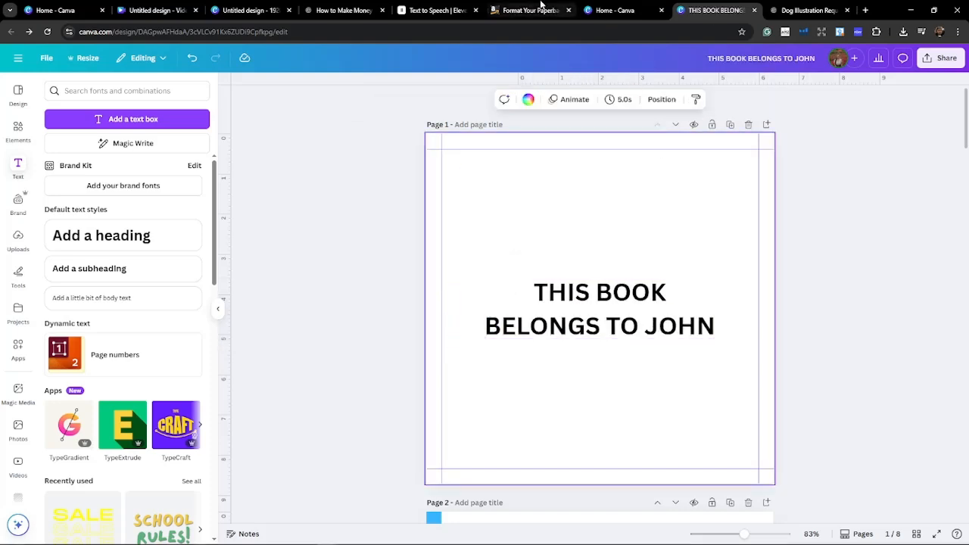
left_click(539, 9)
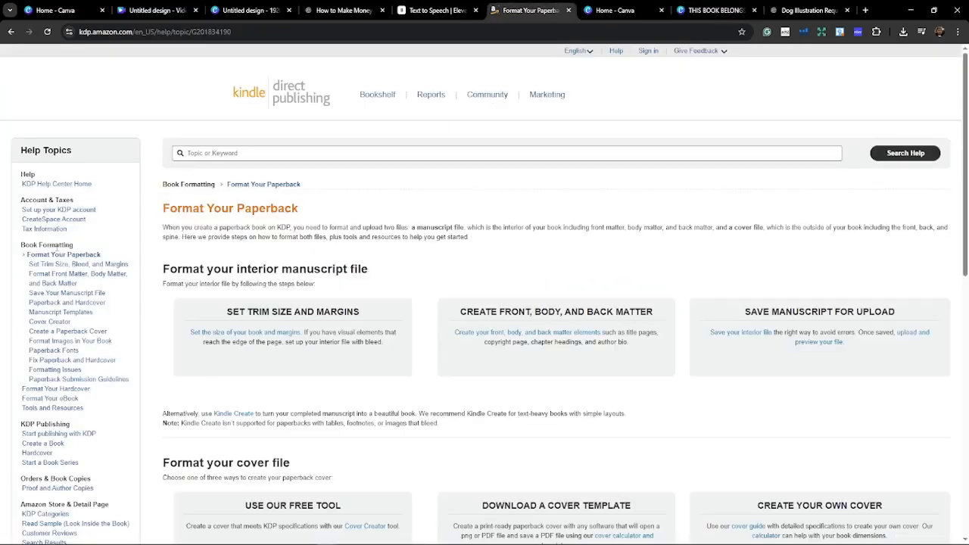
scroll(626, 266, "down", 4)
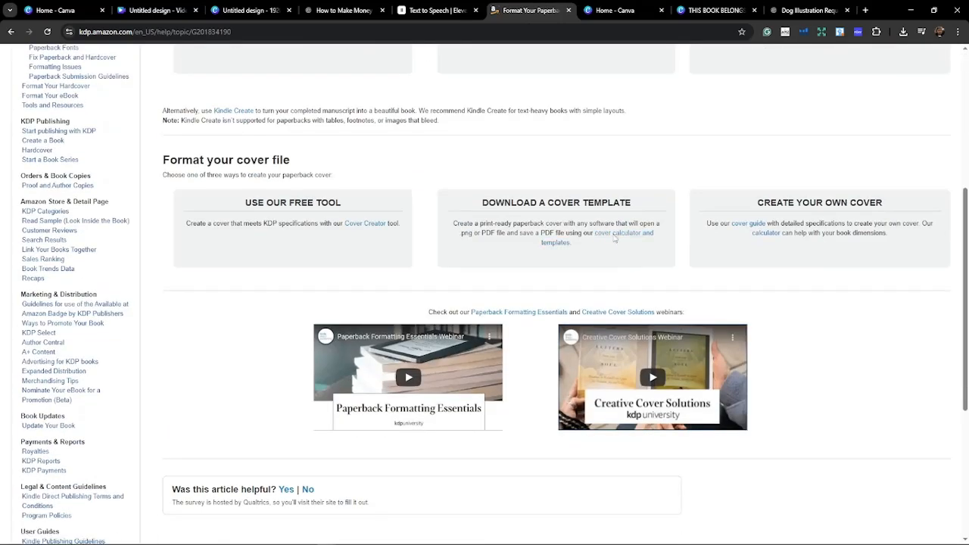
left_click(613, 238)
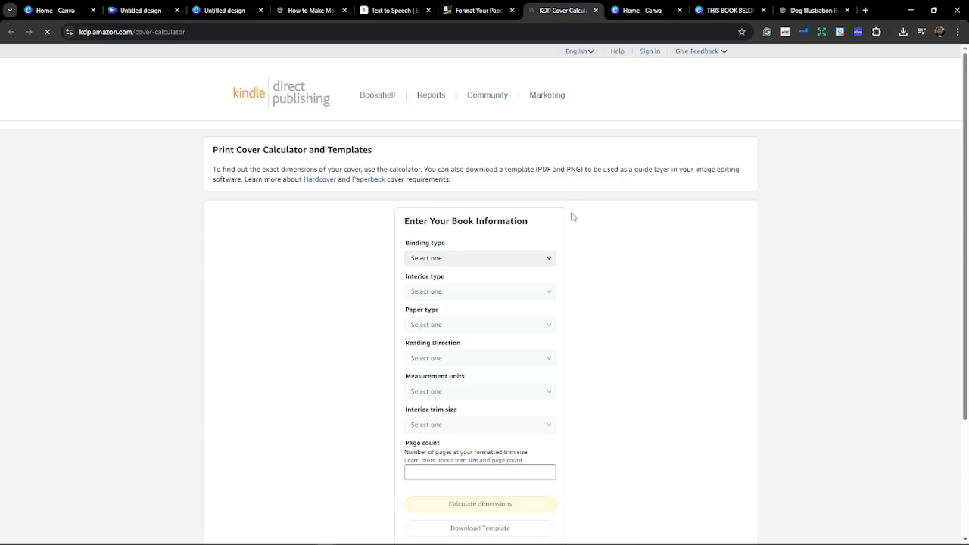
scroll(572, 217, "down", 3)
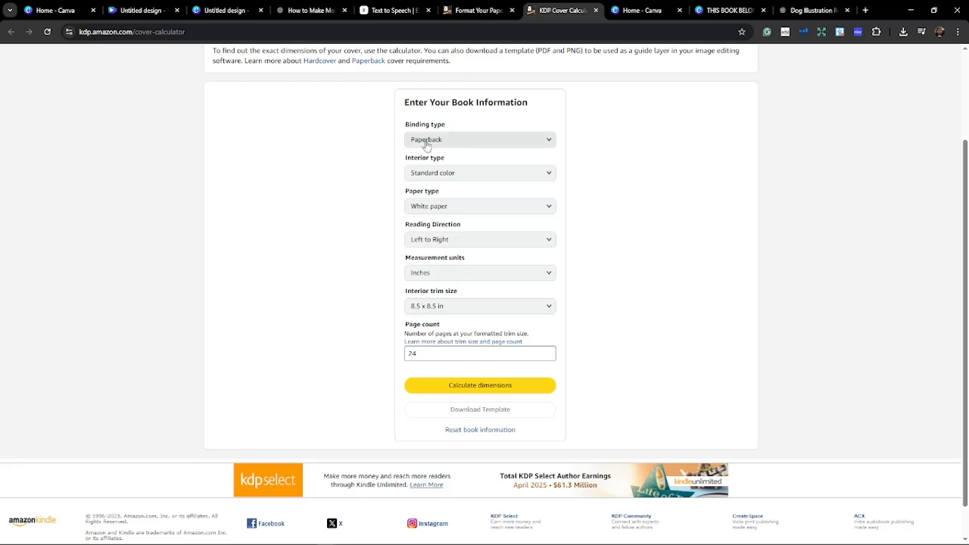
- Set the page count to 24 and calculate the paperback cover's dimensions
left_click_drag(442, 352, 385, 355)
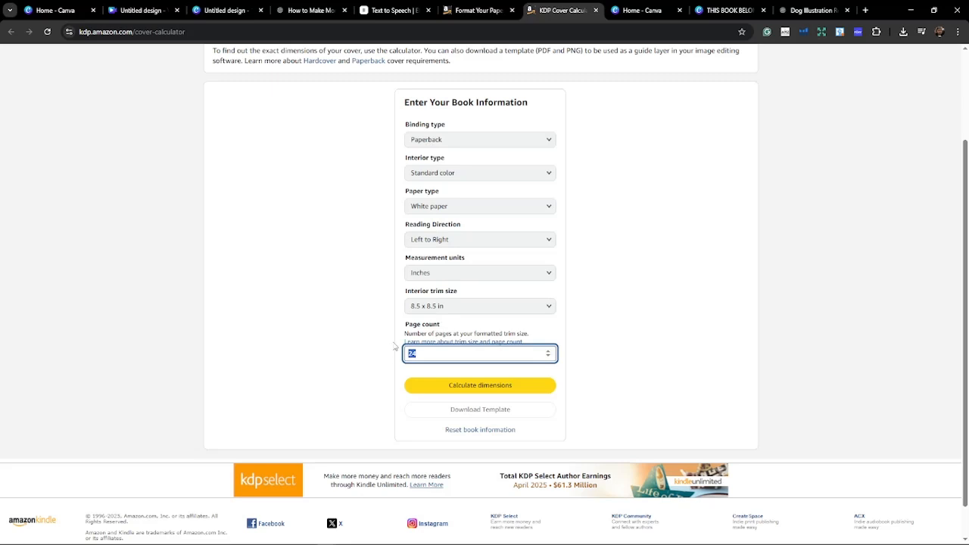
left_click(371, 345)
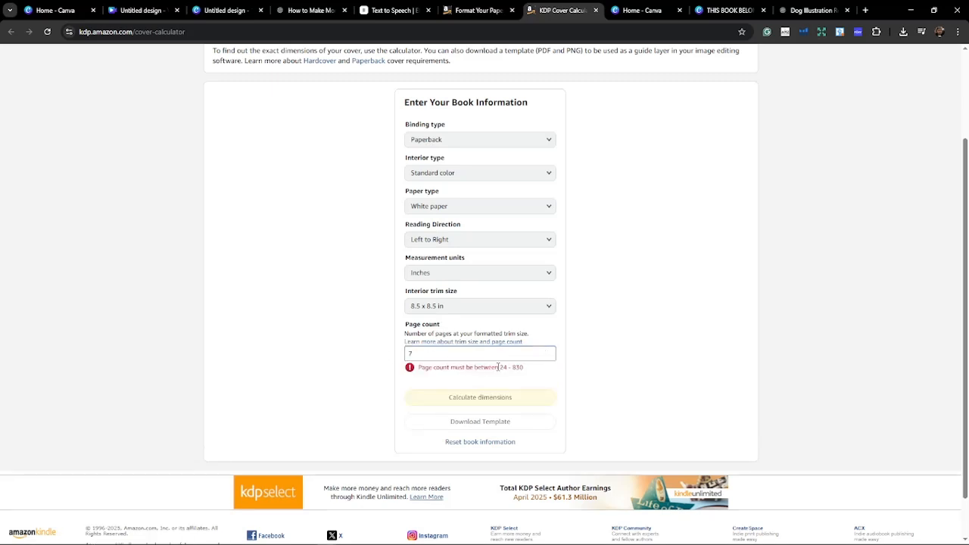
double_click(440, 353)
type("24")
left_click(315, 348)
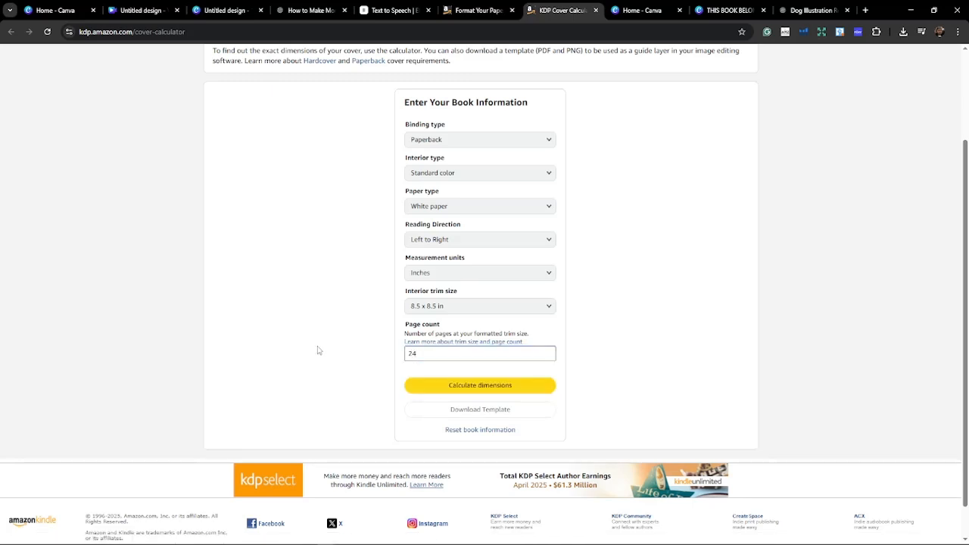
left_click(487, 390)
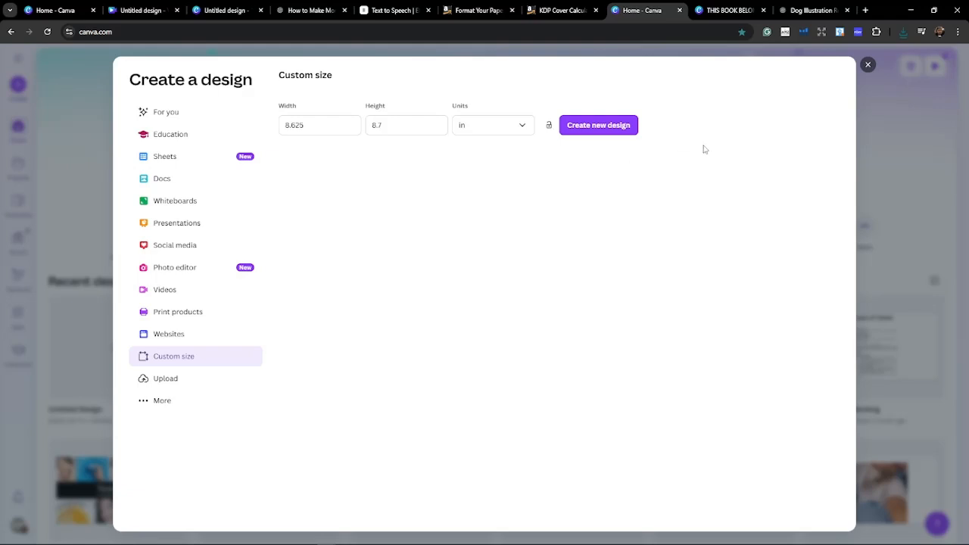
left_click_drag(326, 125, 167, 132)
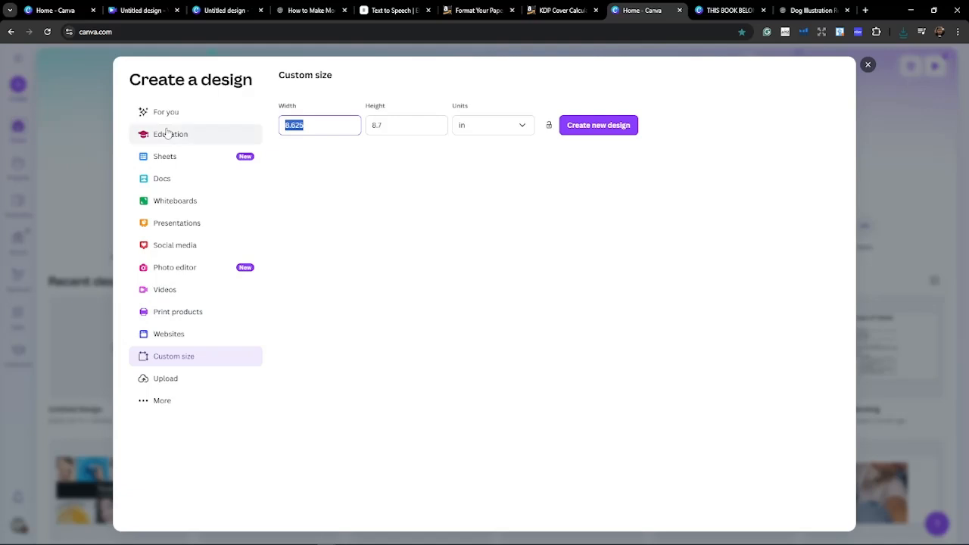
key("Return")
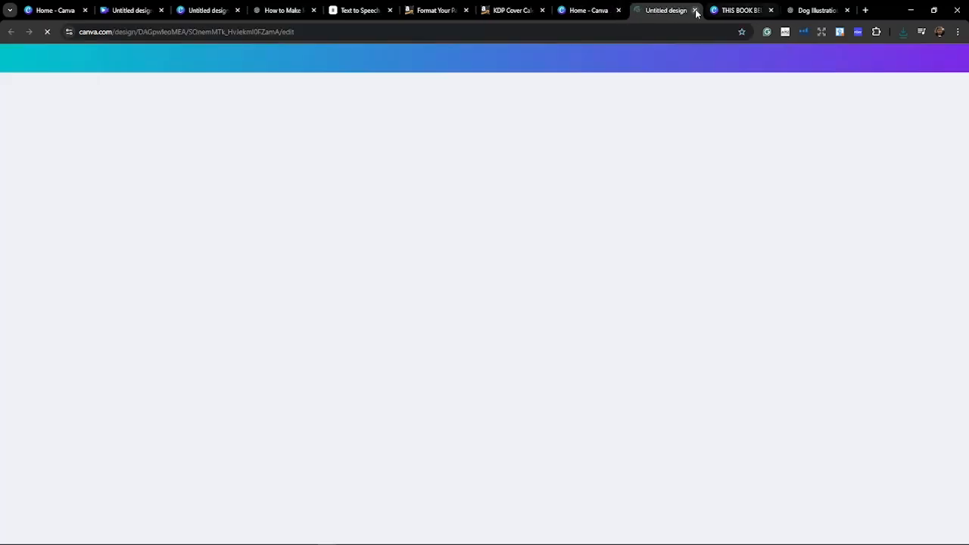
left_click(694, 10)
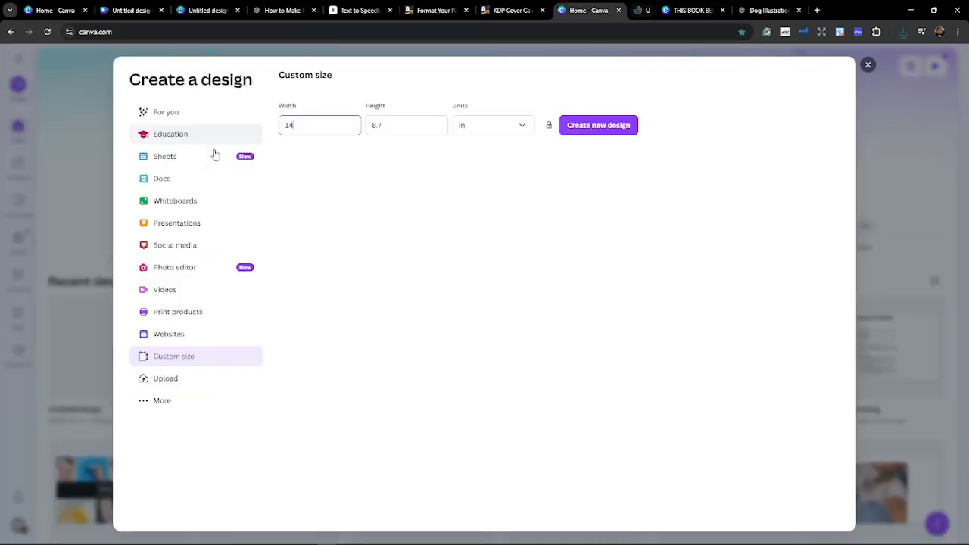
- Create a new custom-size design 17.48 in wide and 8.75 in high for the cover
left_click_drag(309, 128, 290, 125)
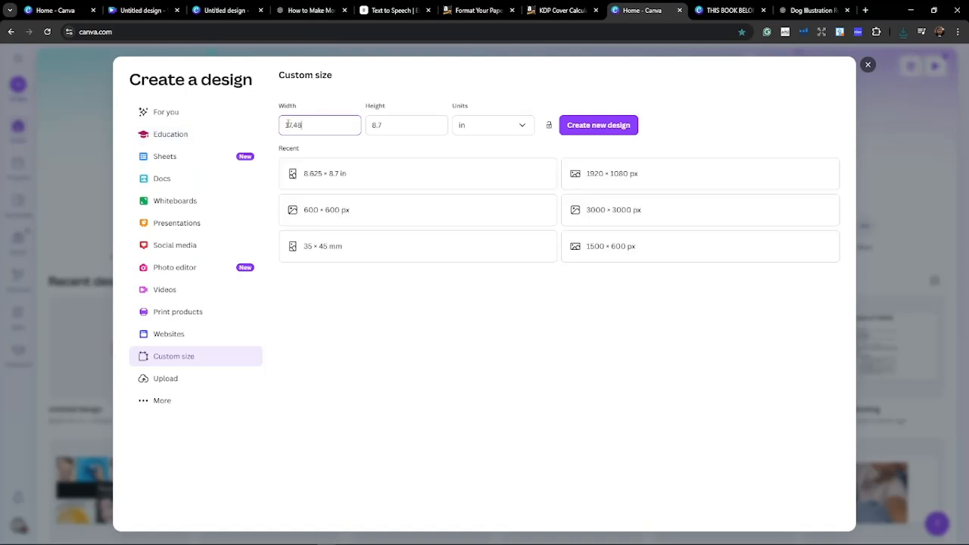
key("Tab")
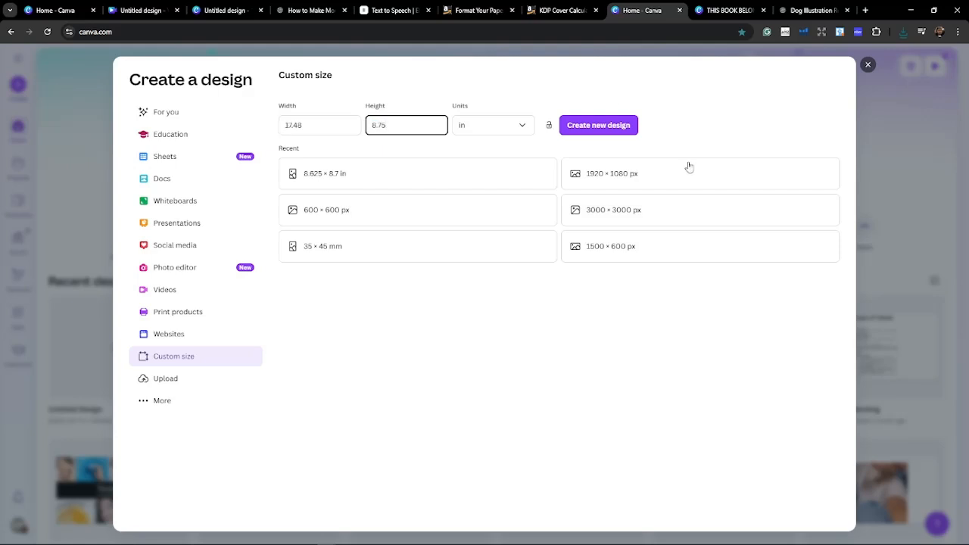
left_click(625, 125)
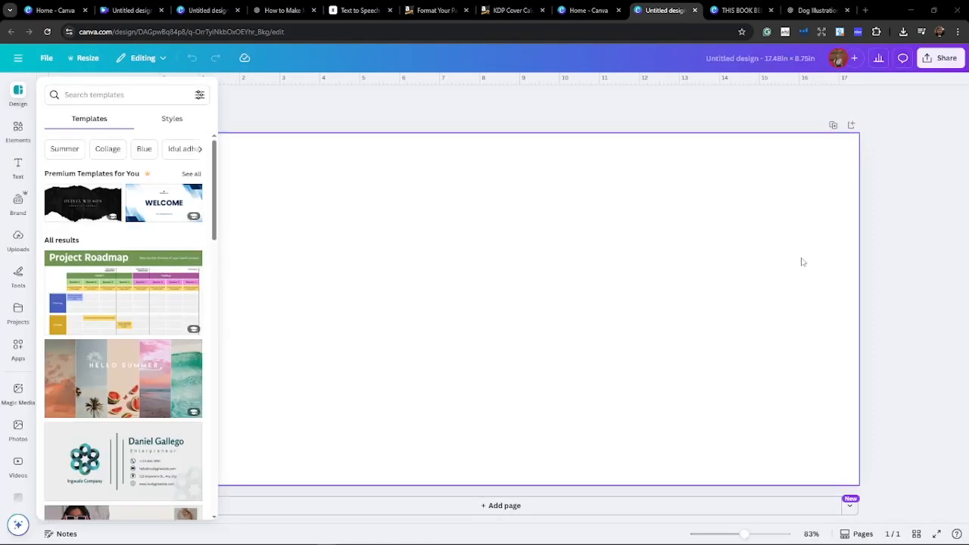
- Show the downloaded PAPERBACK_8.500x8.500_24_STANDARD_WHITE_en_US.zip template in its folder and extract it
left_click(902, 32)
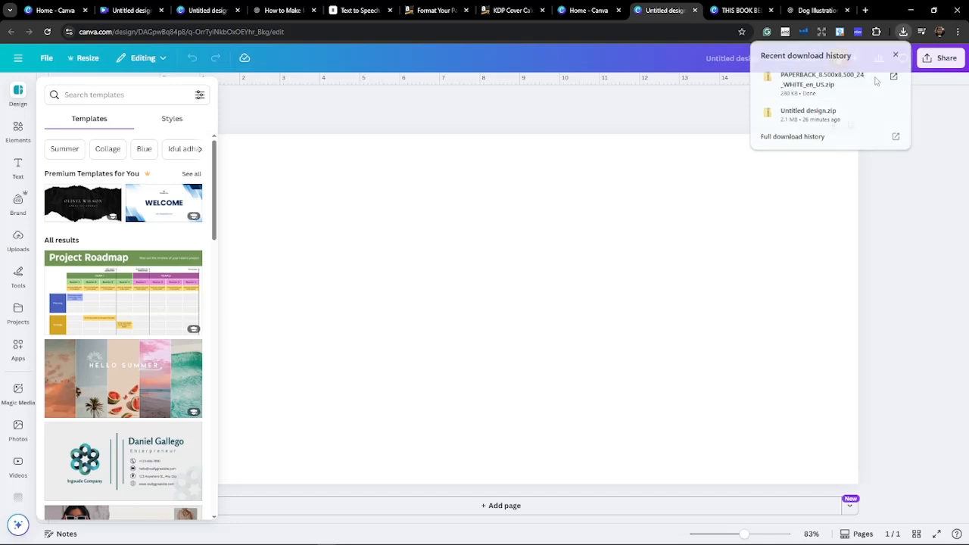
left_click(893, 76)
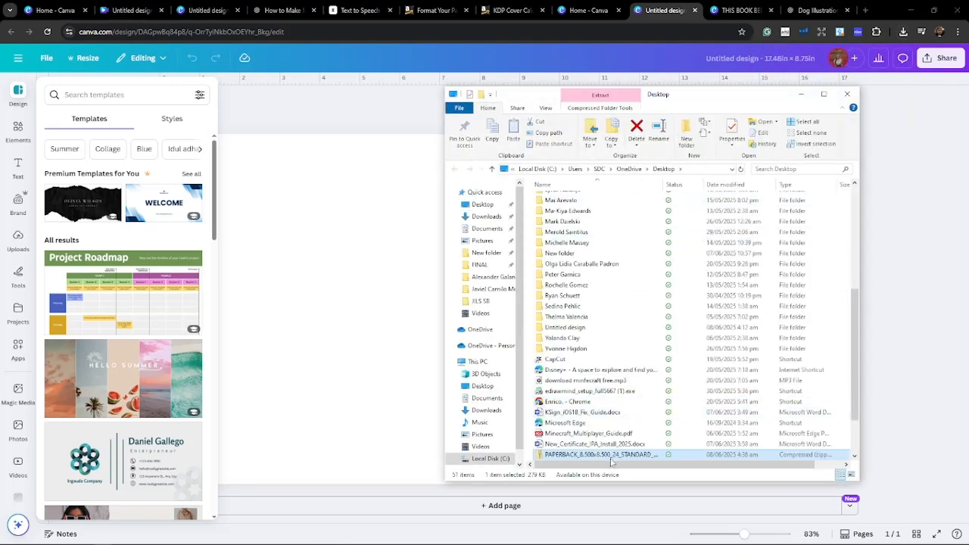
right_click(612, 462)
left_click(681, 202)
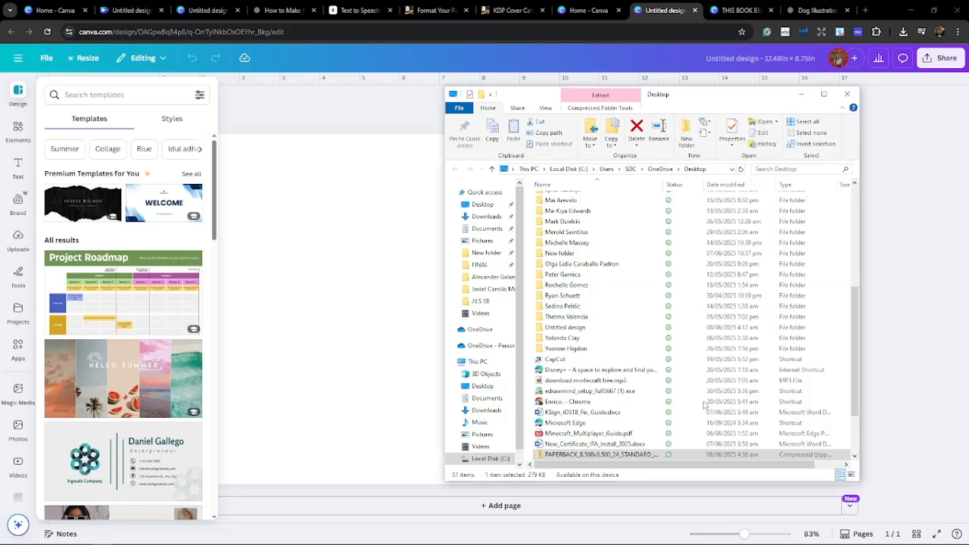
- Place the extracted PNG cover template on the blank cover page and minimize both file windows
left_click(592, 225)
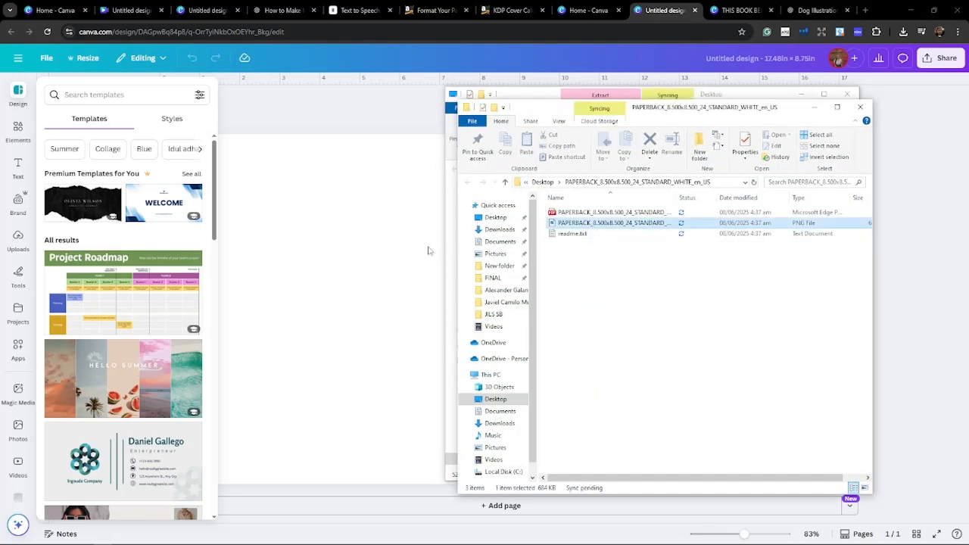
left_click_drag(377, 257, 321, 269)
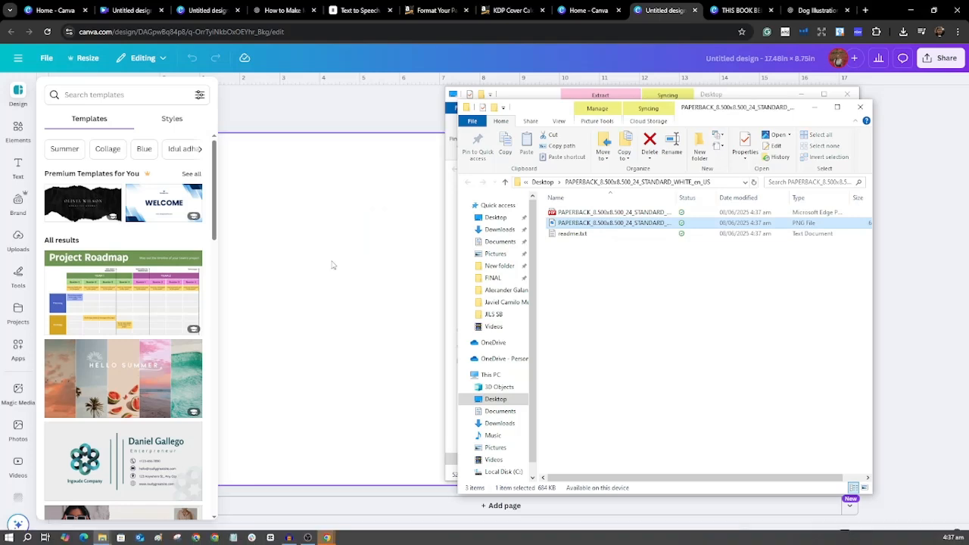
left_click(813, 108)
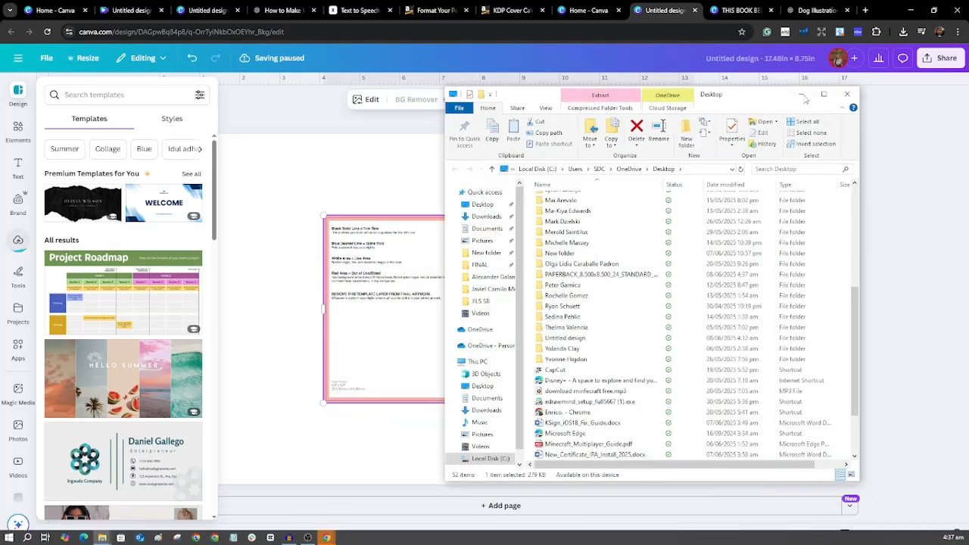
left_click(802, 95)
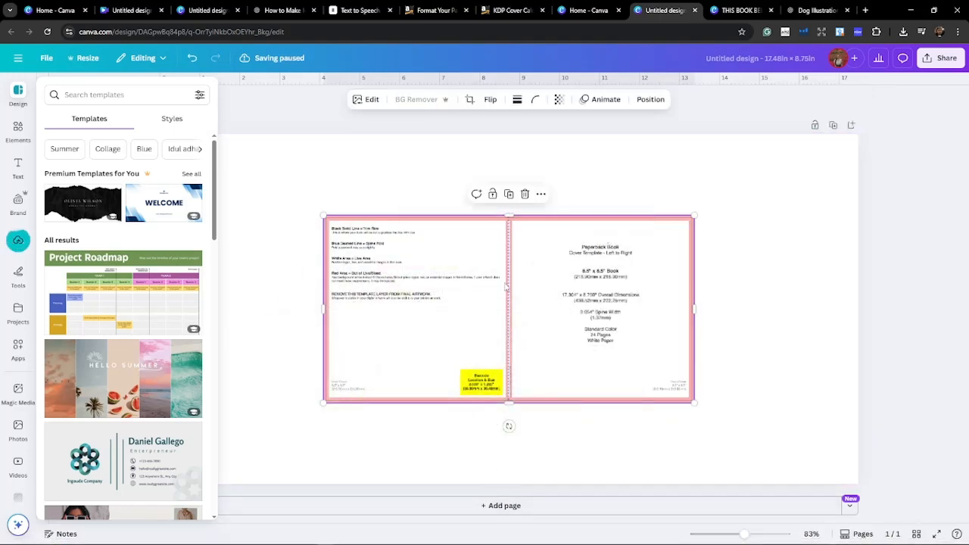
- Align the cover template with the page's upper-left corner and enlarge it to fill the whole page
left_click_drag(484, 298, 320, 219)
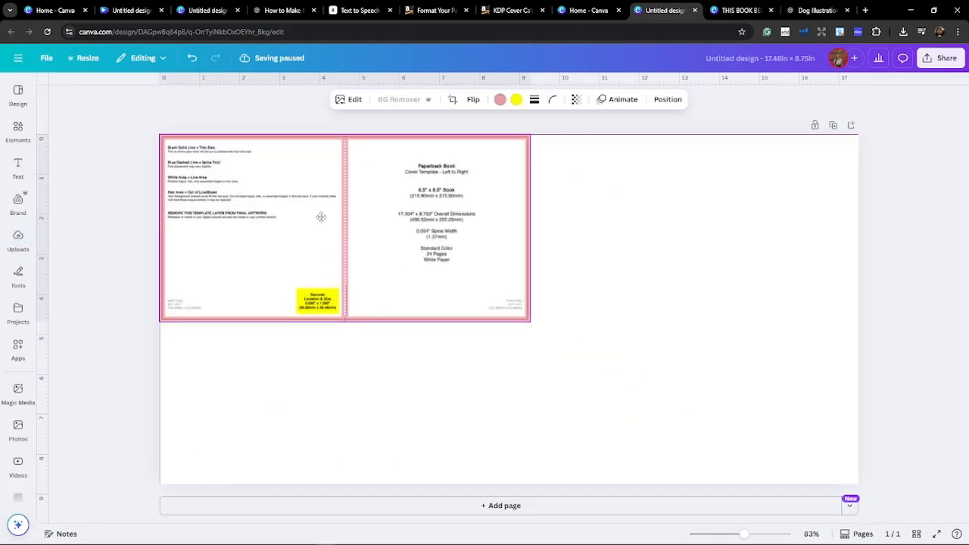
left_click_drag(530, 321, 860, 485)
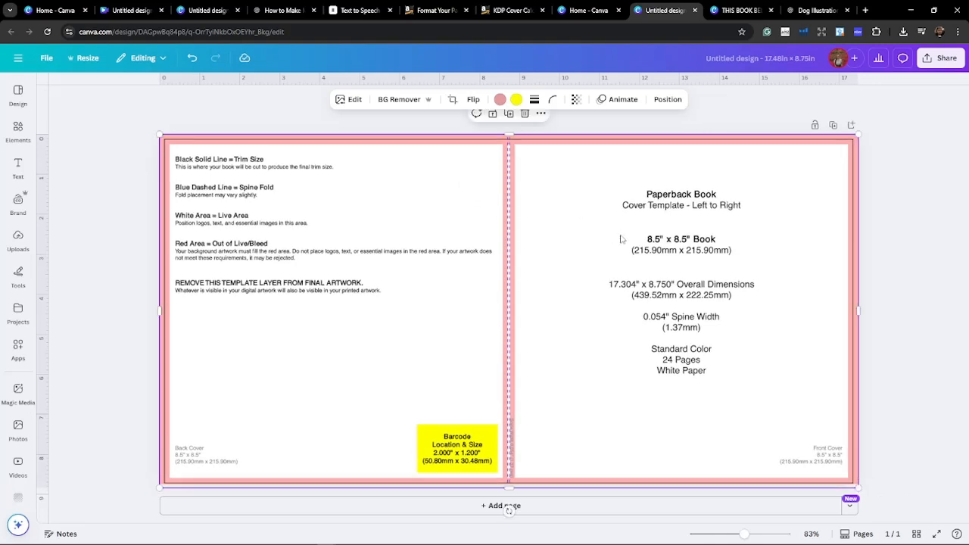
left_click(930, 209)
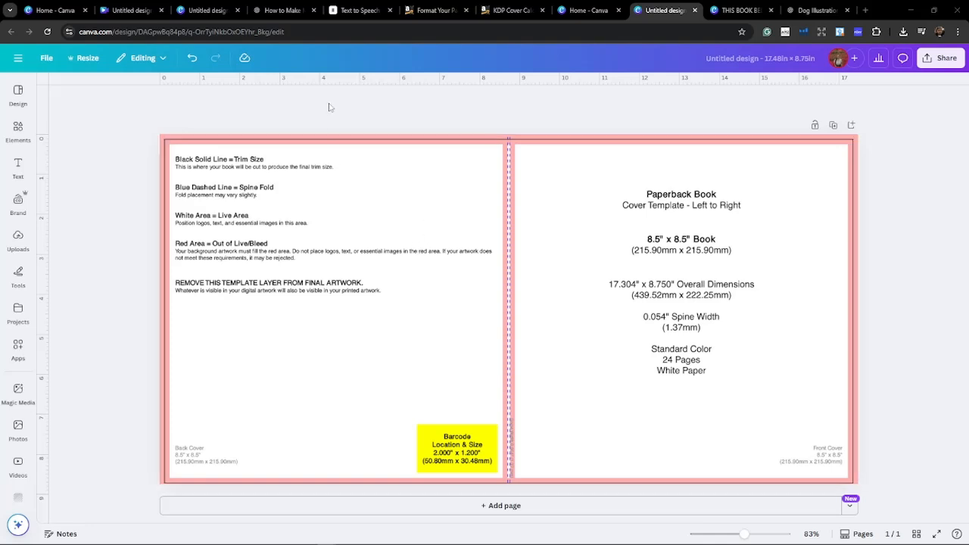
- Add guides along the template's upper live-area edge and the outer and spine-side live-area edges of both covers
left_click_drag(324, 82, 323, 143)
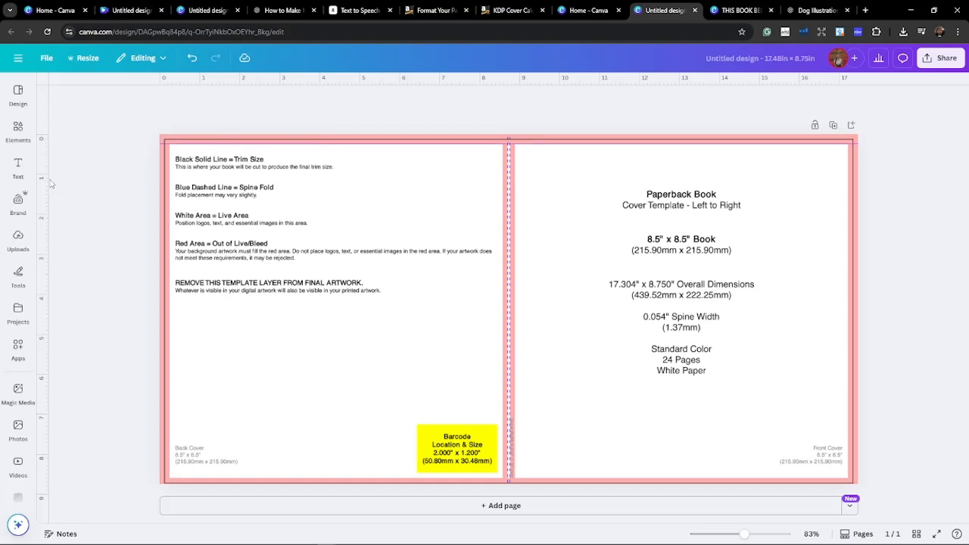
left_click_drag(64, 179, 168, 219)
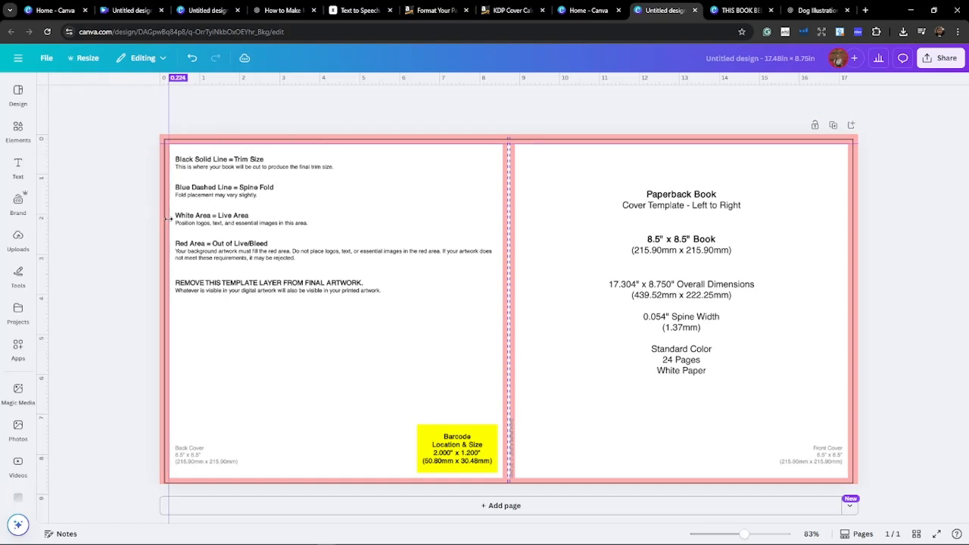
left_click_drag(46, 199, 501, 258)
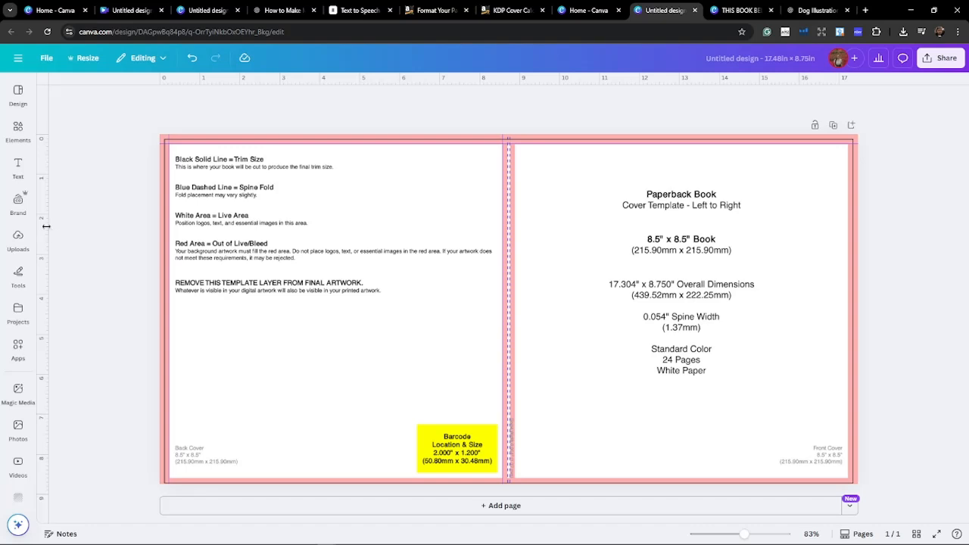
left_click_drag(47, 225, 513, 246)
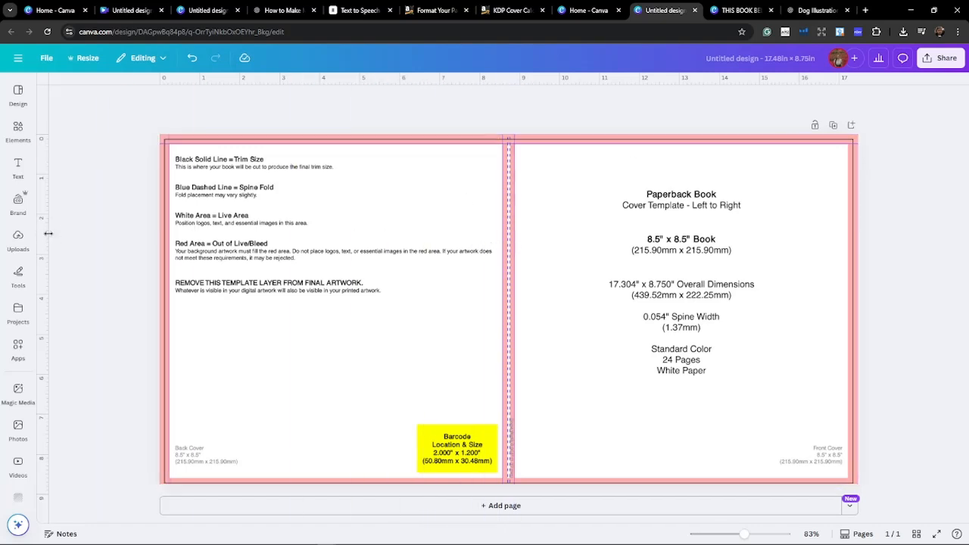
left_click_drag(47, 233, 846, 324)
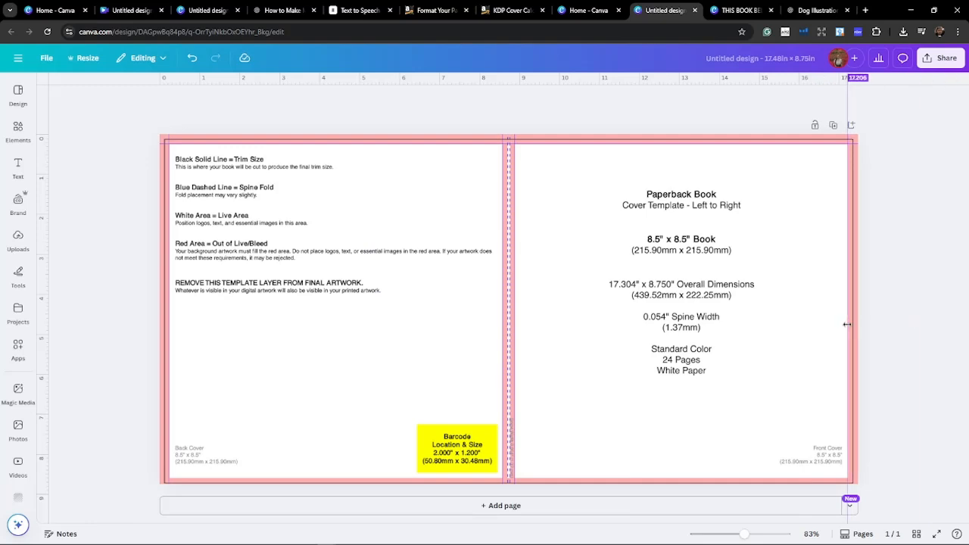
- Add guides at the page's right edge, the lower live-area edge and the page's lower edge
left_click_drag(45, 248, 859, 318)
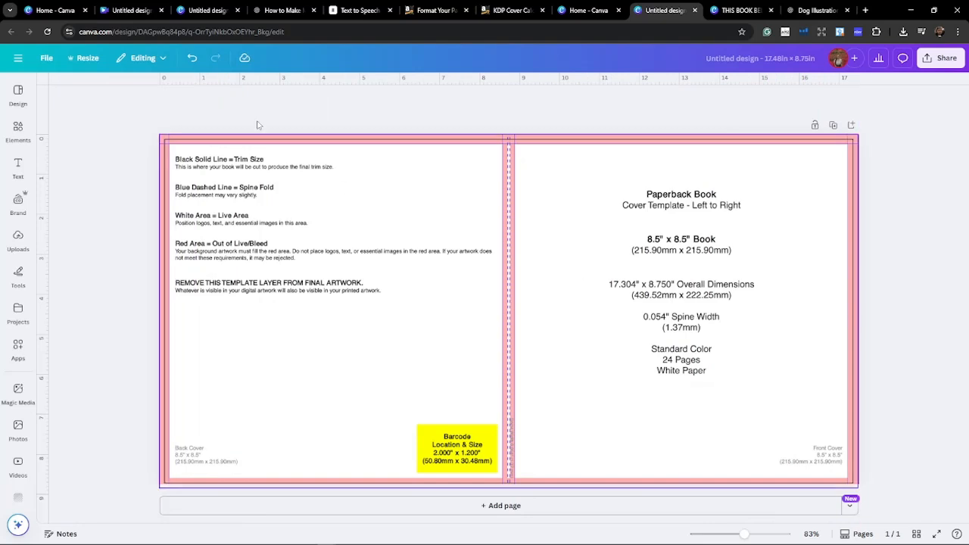
left_click_drag(266, 81, 277, 477)
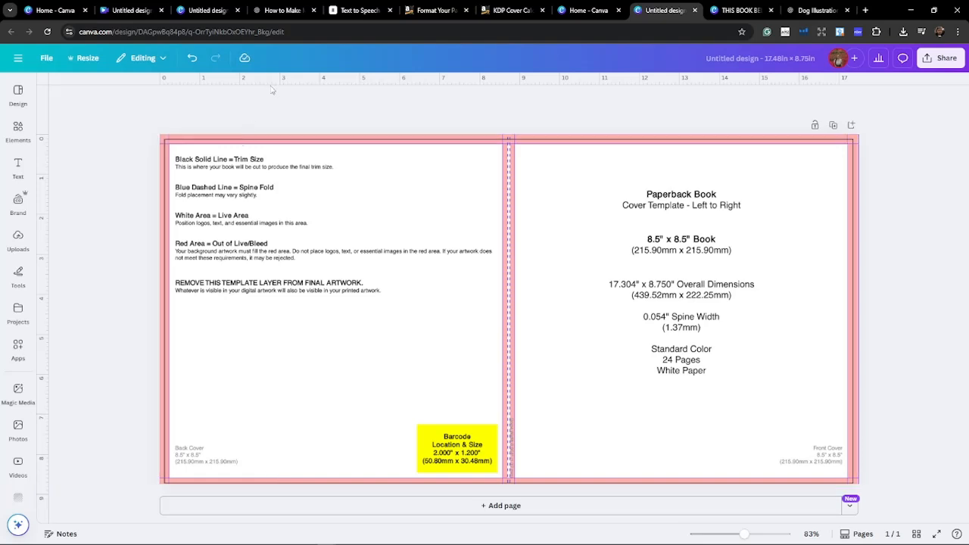
left_click_drag(267, 83, 304, 485)
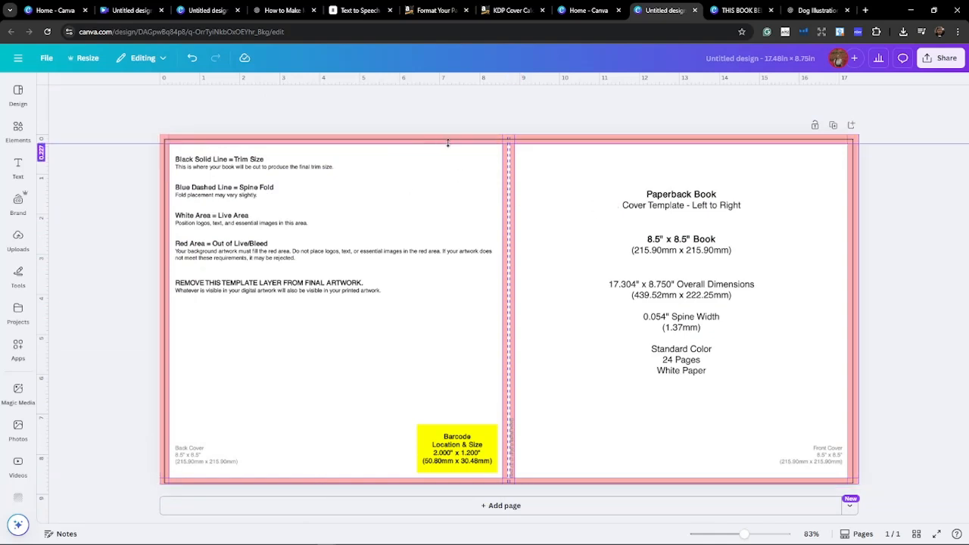
- Delete the KDP template image from the cover page, keeping the guides
left_click(181, 141)
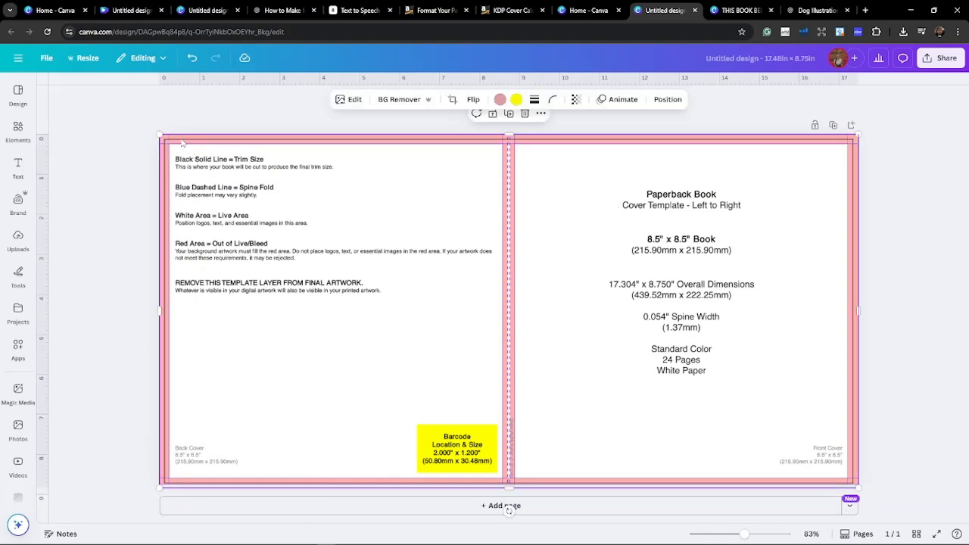
key("Delete")
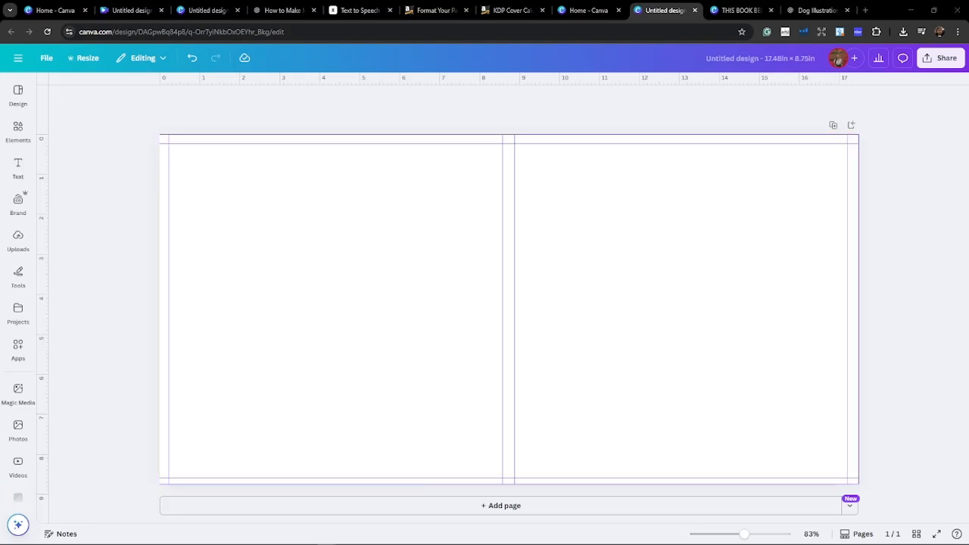
- Generate AI images from the suggested prompt "A cute anime cat in a forest with flowers"
left_click(19, 167)
left_click(18, 130)
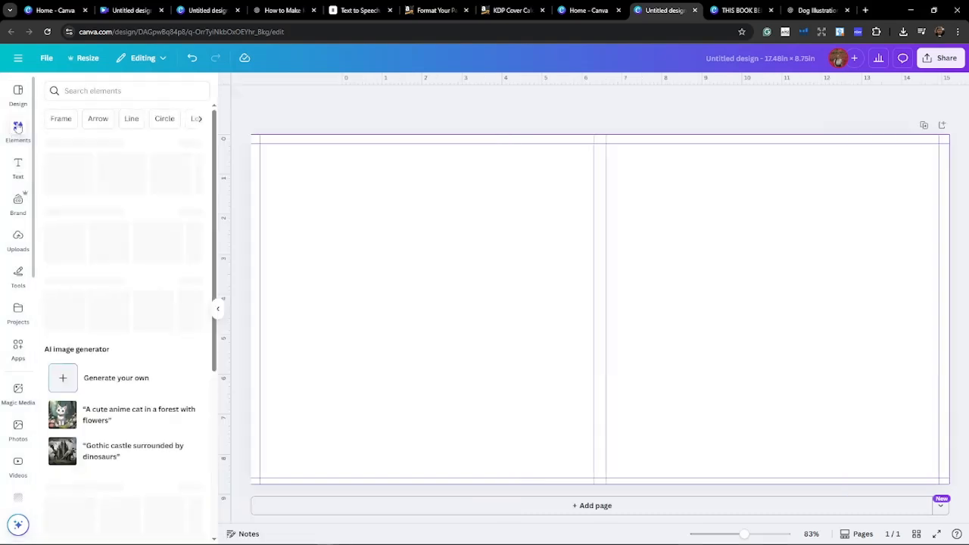
scroll(125, 233, "down", 2)
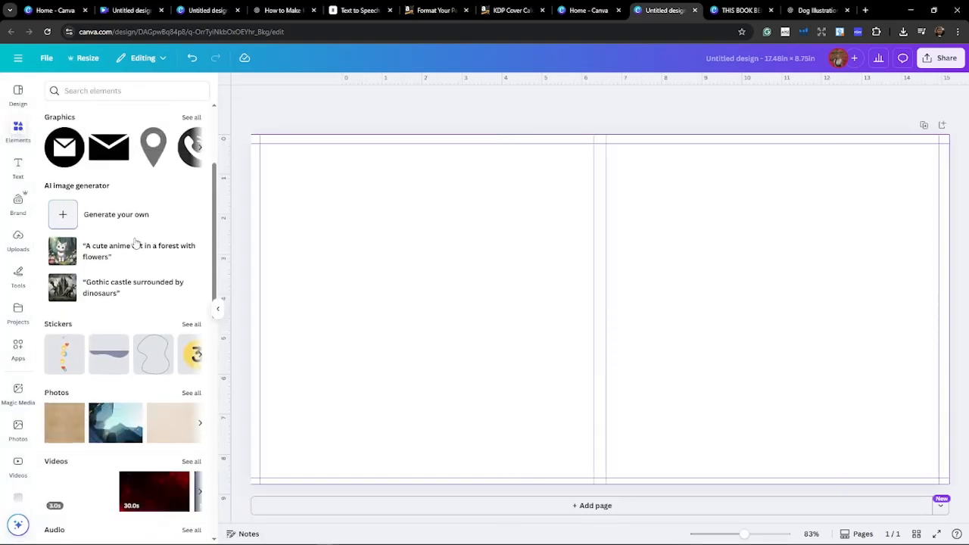
scroll(154, 267, "down", 4)
scroll(152, 265, "up", 6)
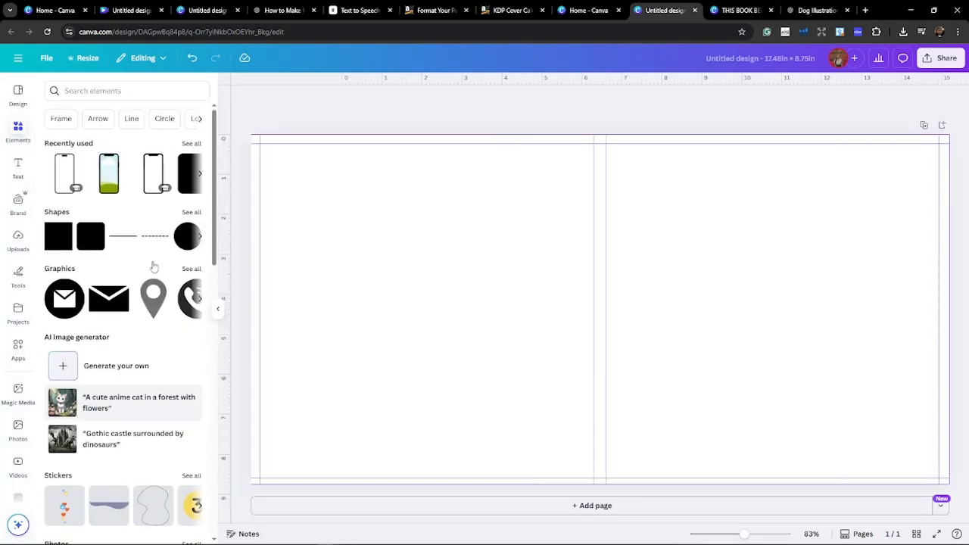
left_click(140, 399)
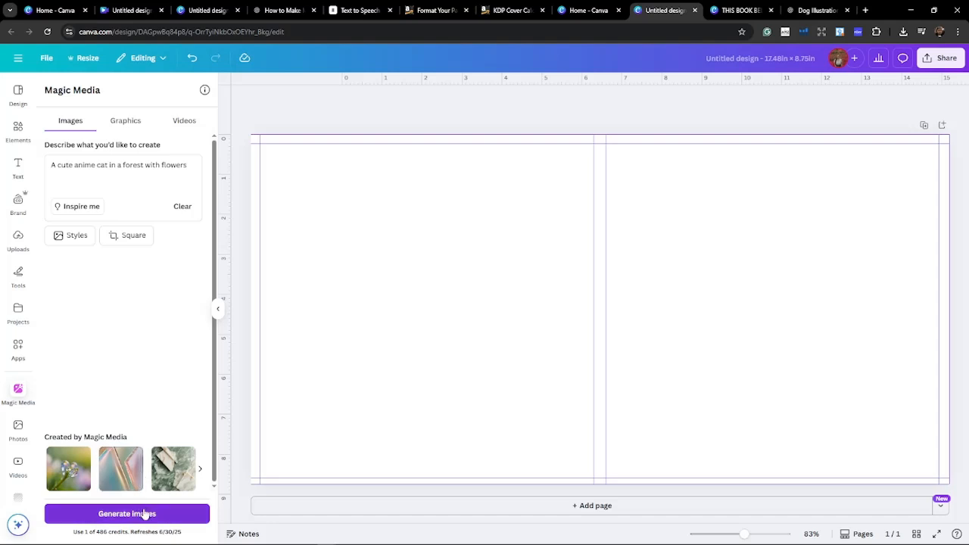
left_click(130, 120)
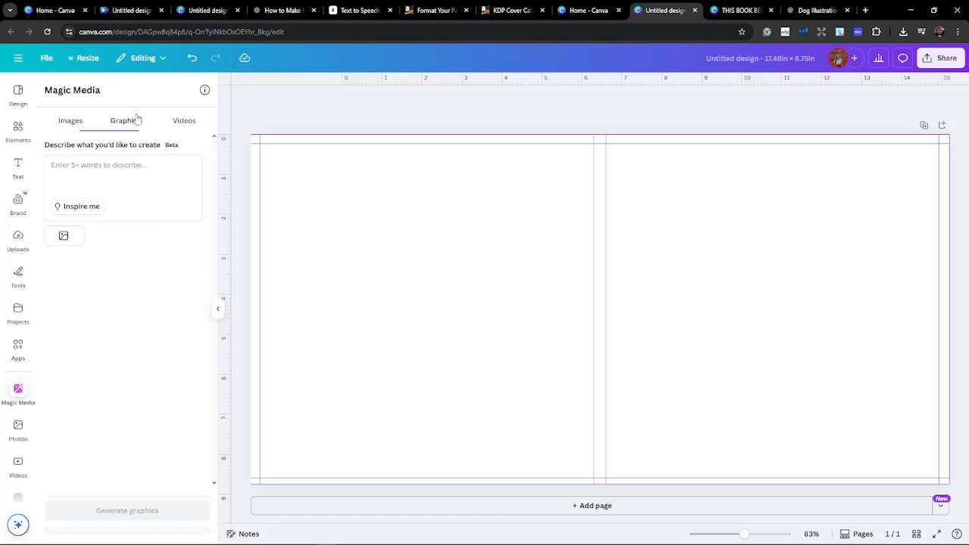
left_click(71, 121)
left_click(155, 514)
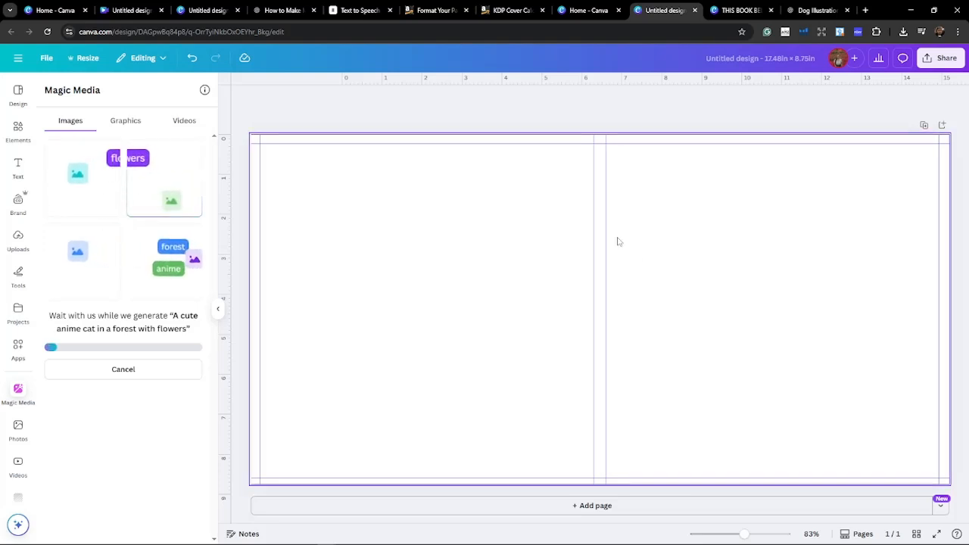
- Add a text box reading "A COLORING BOOK" to the cover page
mouse_move(707, 6)
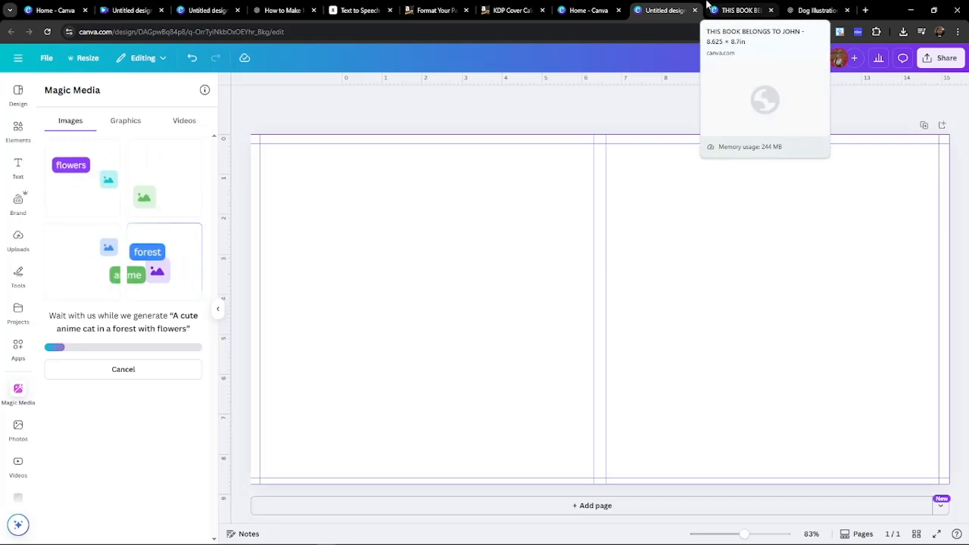
left_click(627, 237)
type("text")
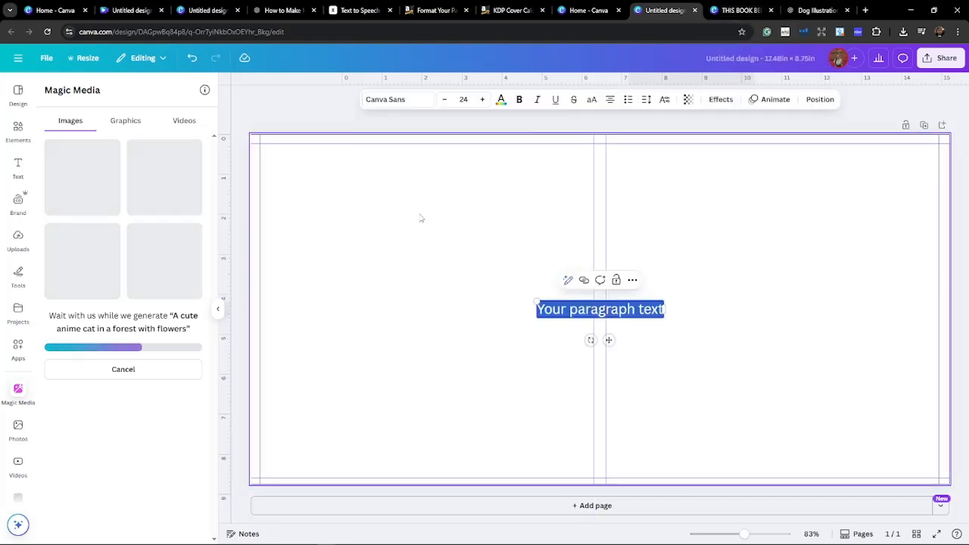
type("A COLORING BOOK")
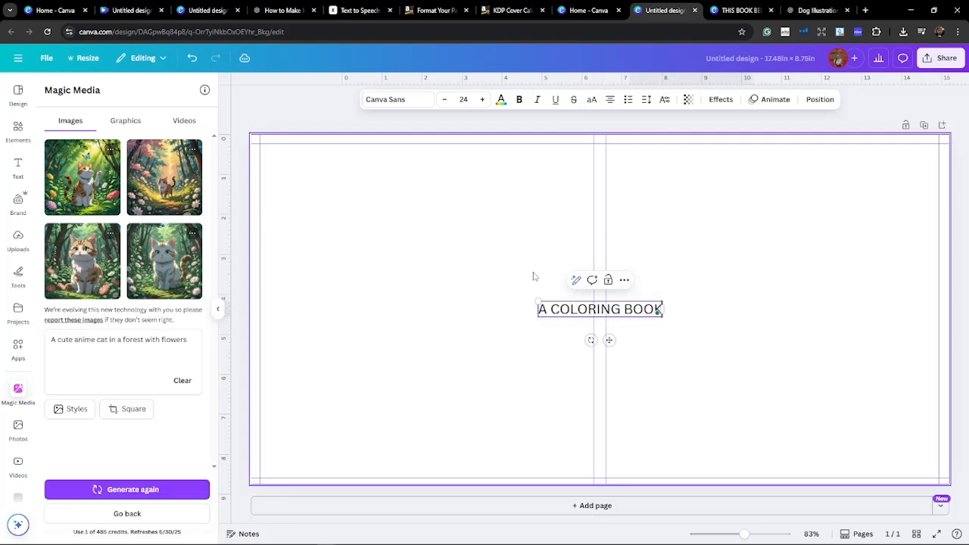
- Make the "A COLORING BOOK" text light green and bold
key("ctrl+a")
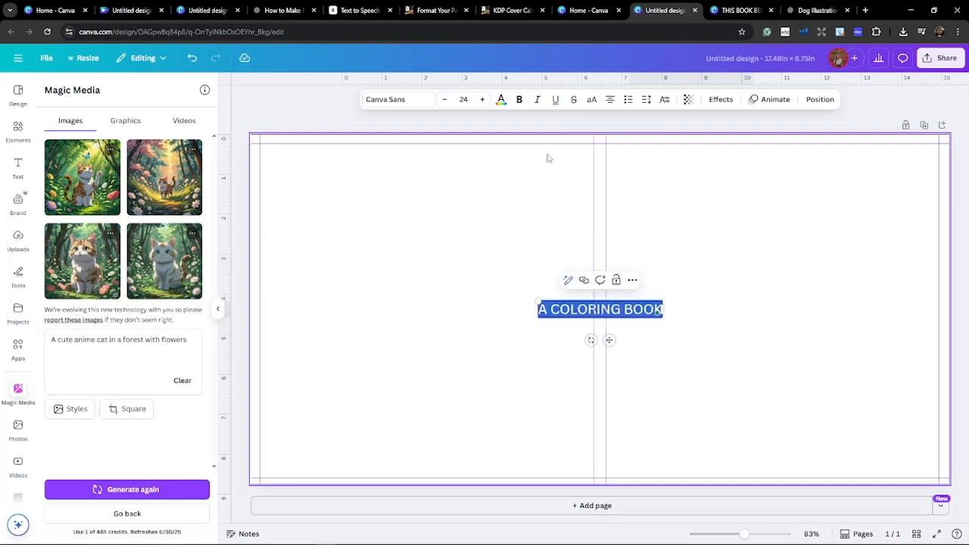
left_click(500, 101)
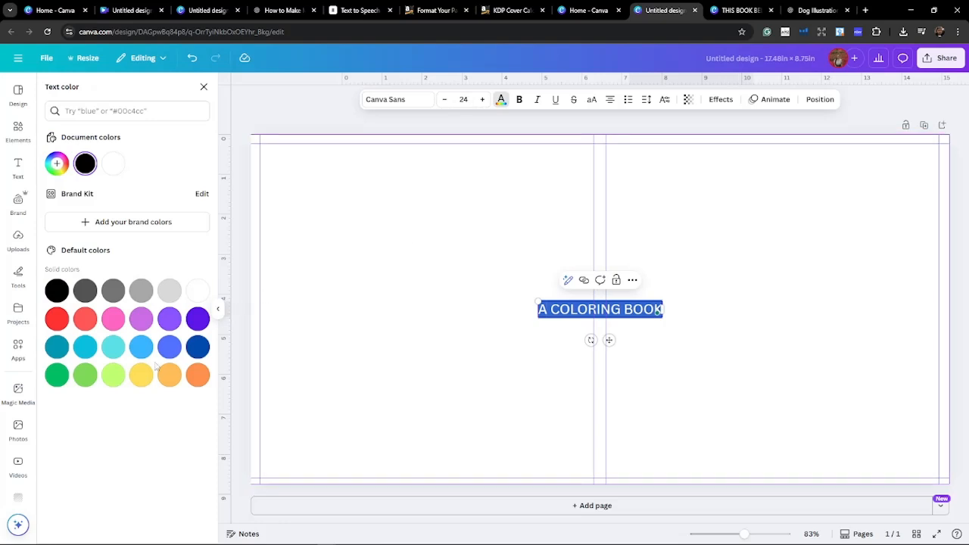
left_click(85, 376)
left_click(519, 99)
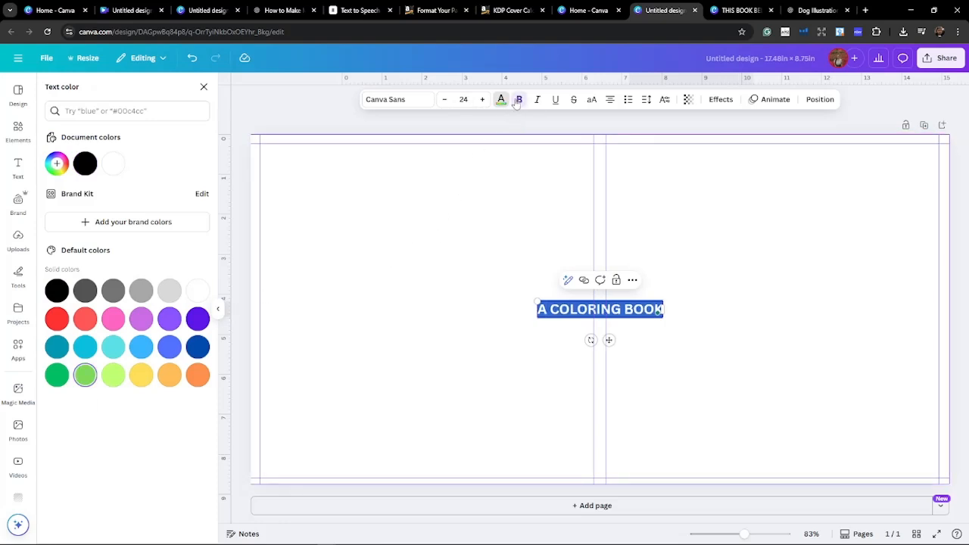
- Apply the Outline effect to the "A COLORING BOOK" text with a thickness of 97
left_click(719, 100)
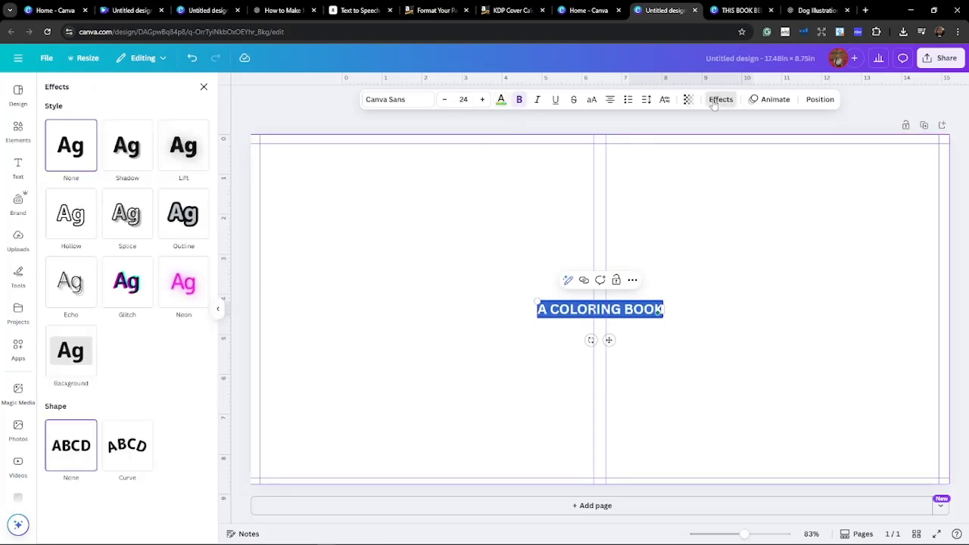
left_click(177, 210)
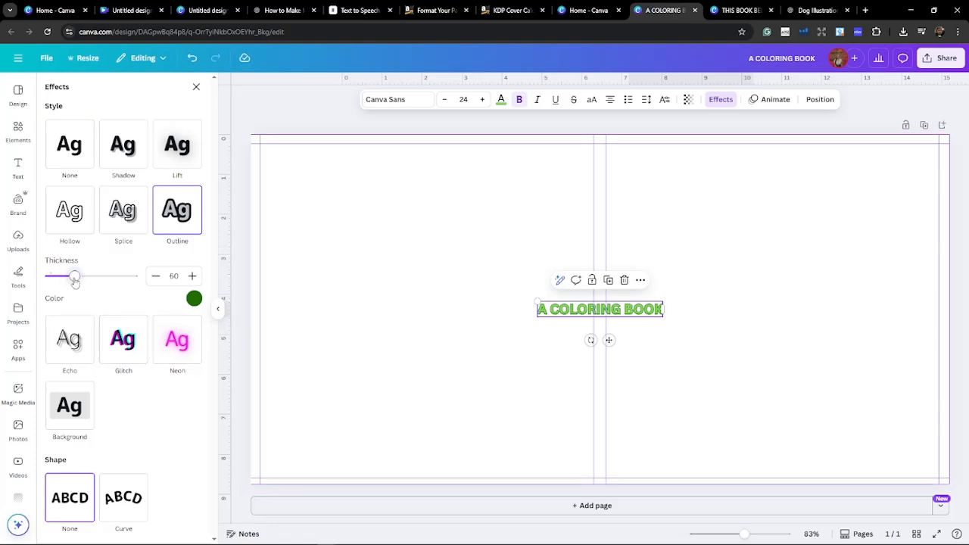
left_click_drag(75, 278, 91, 283)
- Enlarge the "A COLORING BOOK" text to about size 46.8 and place it on the back cover
left_click(483, 100)
left_click(483, 99)
left_click(483, 100)
left_click(483, 100)
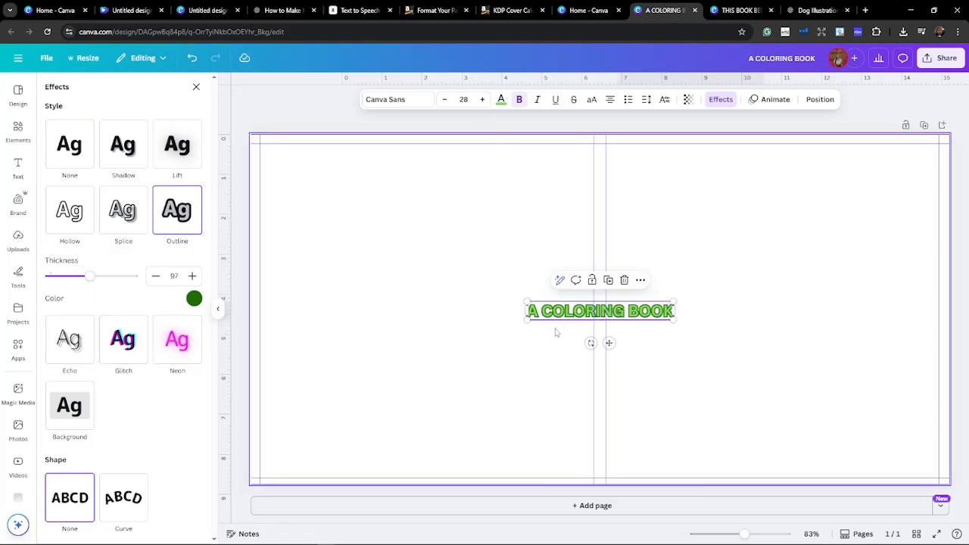
left_click_drag(527, 301, 326, 261)
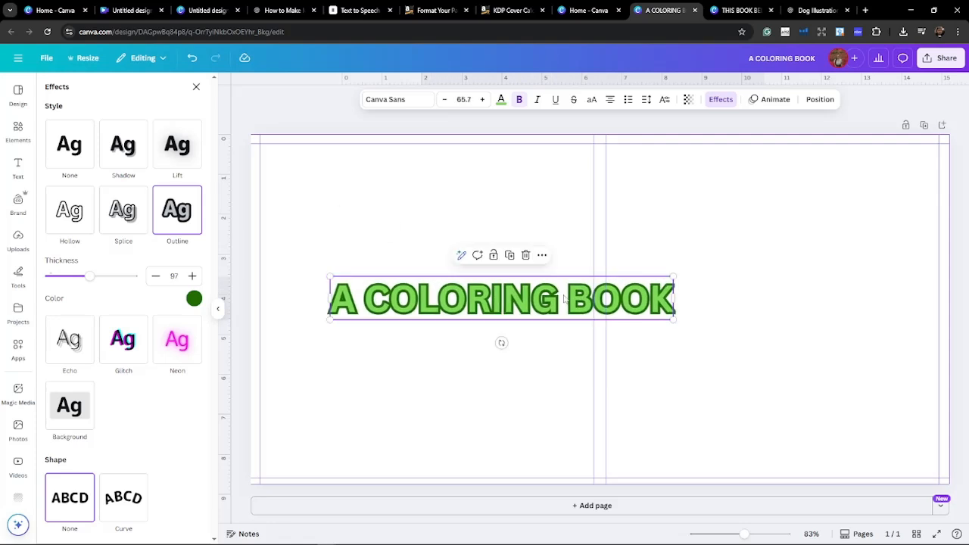
left_click_drag(672, 320, 575, 306)
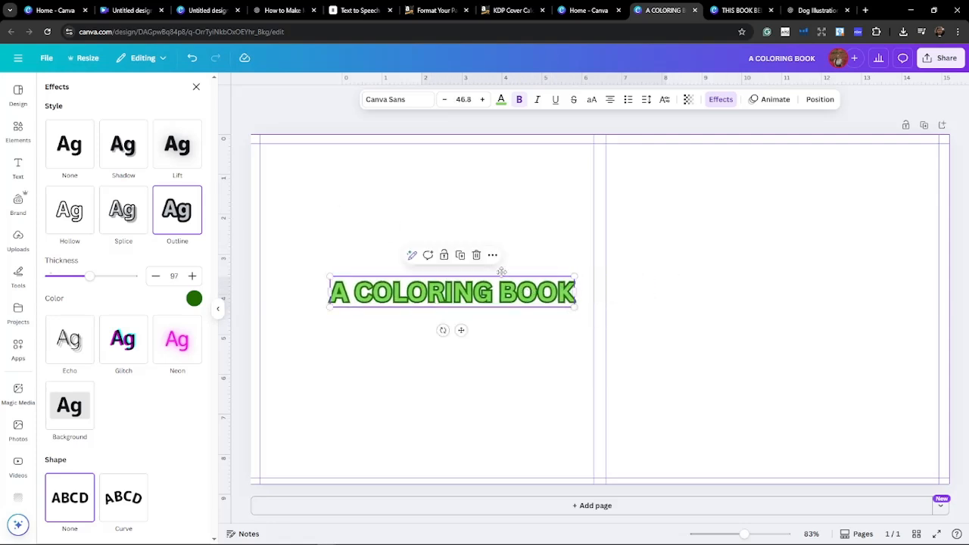
left_click_drag(501, 271, 463, 261)
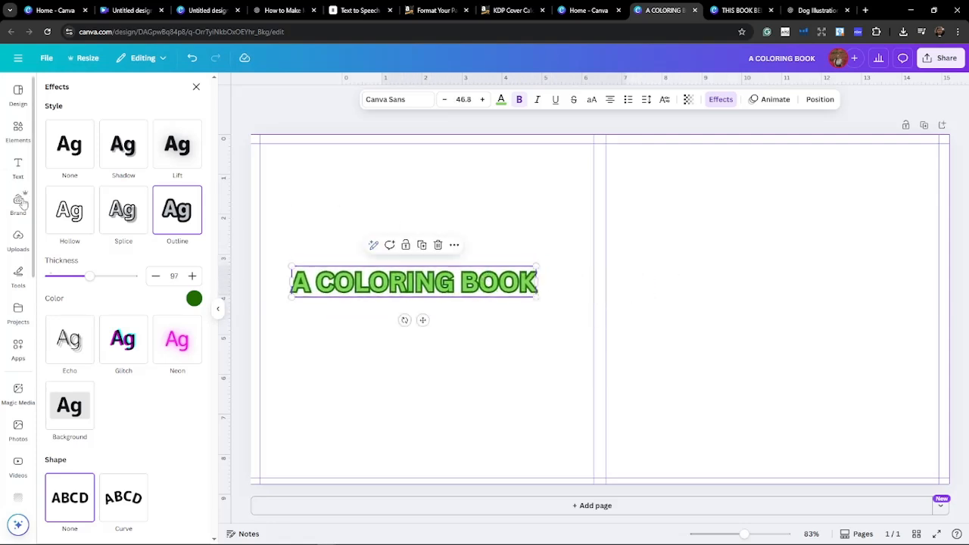
- Insert the generated white cat image with a striped tail and enlarge it on the front cover
left_click(17, 133)
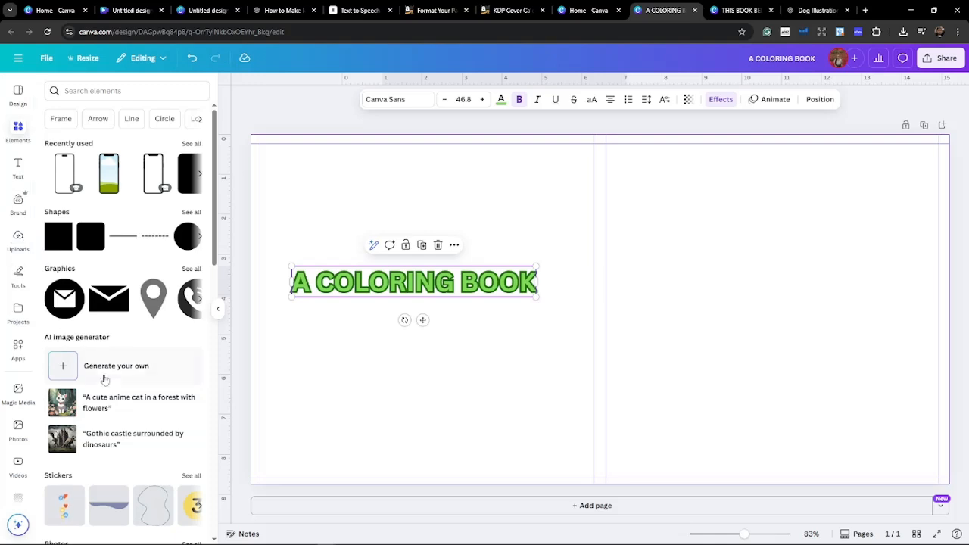
left_click(126, 400)
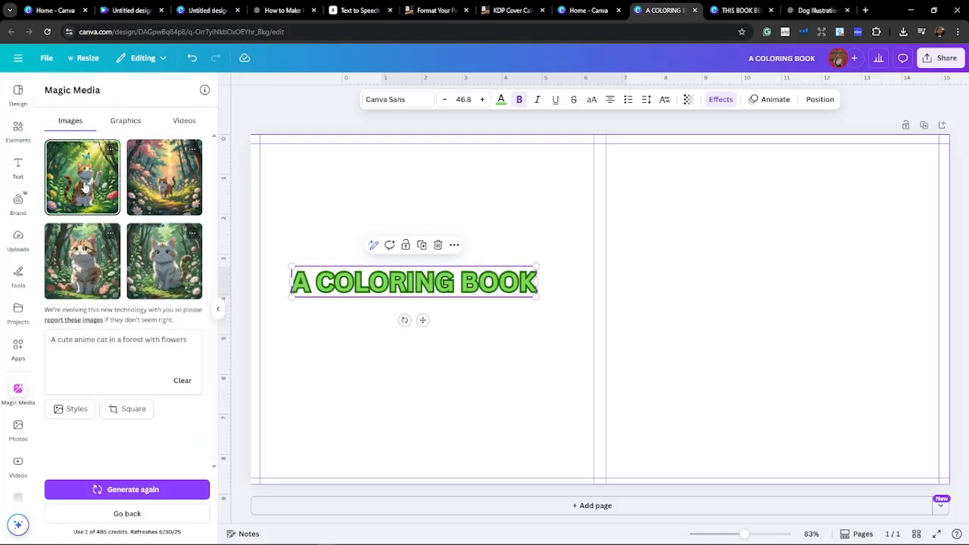
left_click(187, 253)
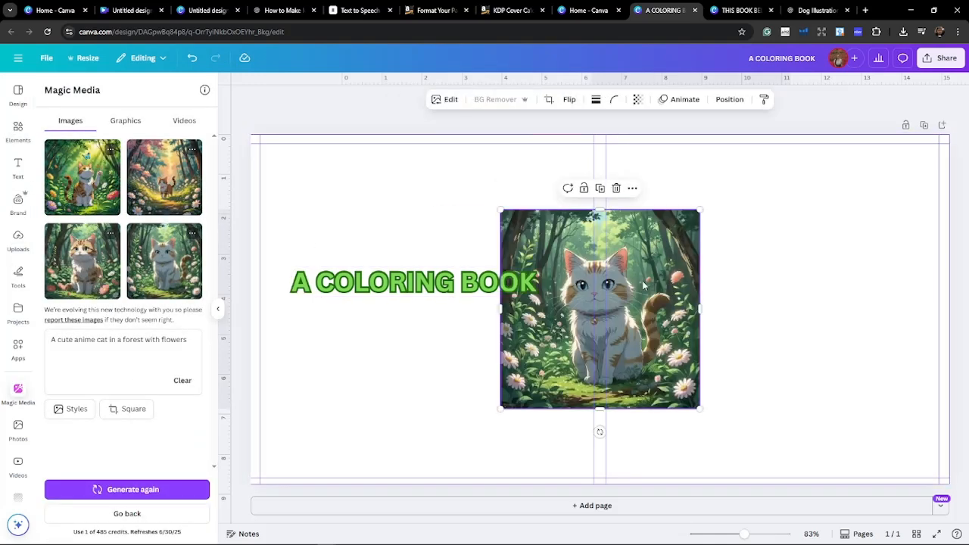
left_click_drag(644, 285, 769, 254)
left_click_drag(824, 376, 885, 432)
left_click_drag(738, 283, 764, 299)
- Add a text box reading "ANIMAL CUTIES" and set its font size to 22
type("text")
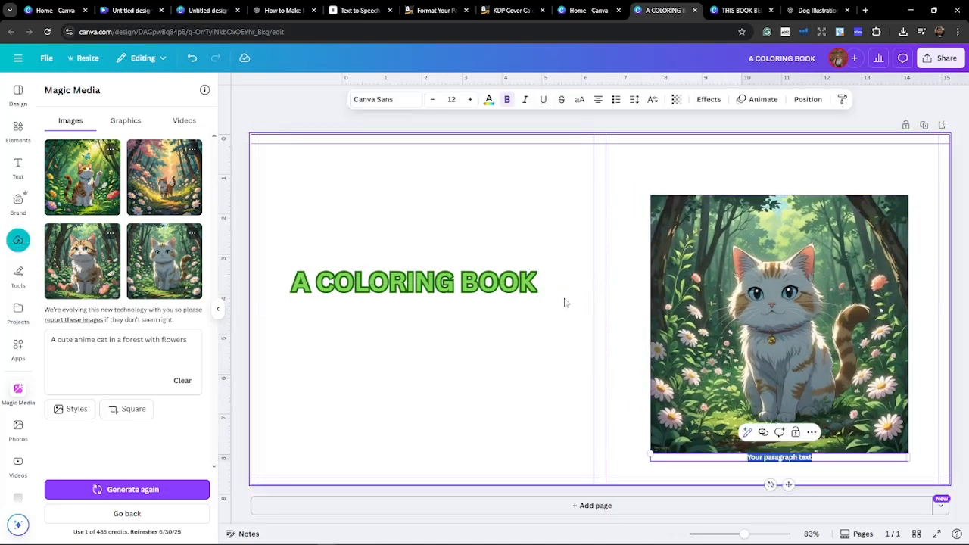
type("ANIMAL CUTIES")
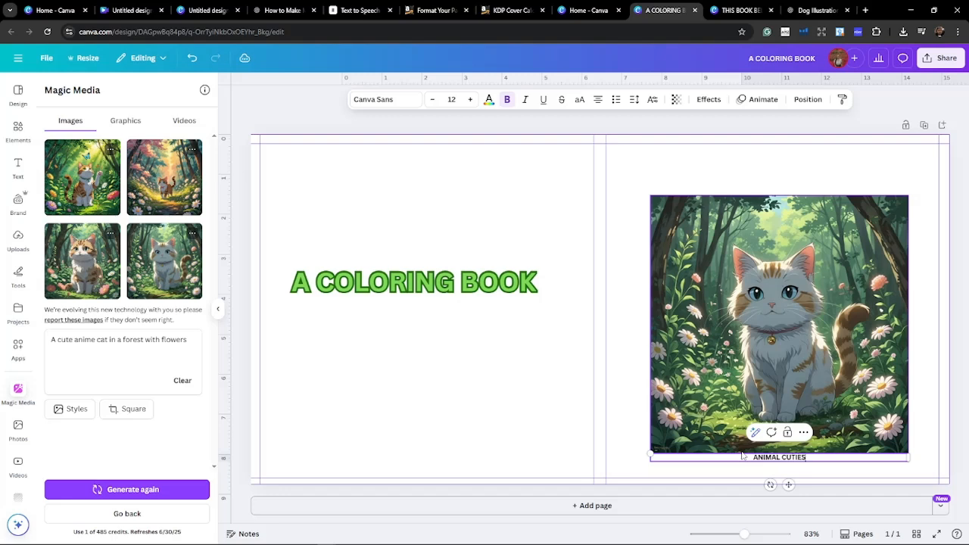
key("ctrl+a")
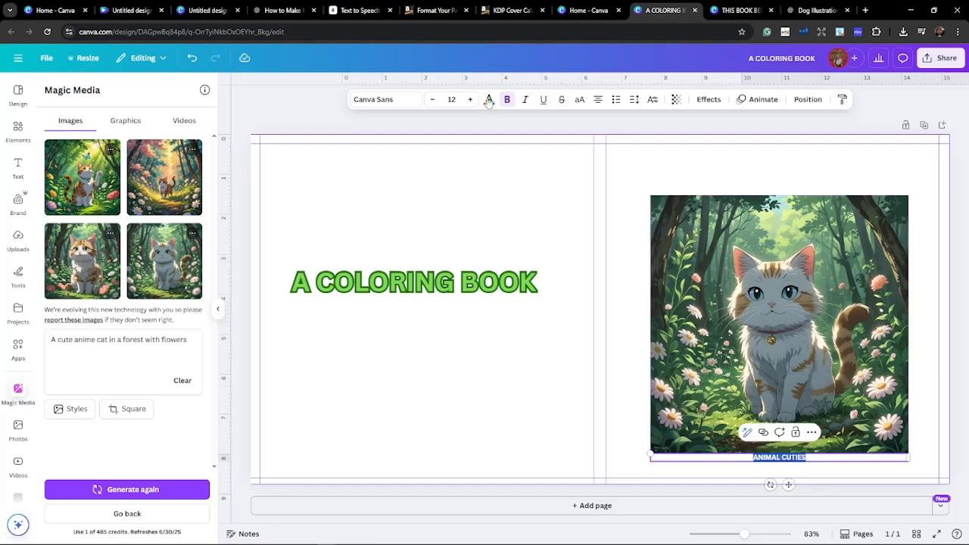
left_click(465, 104)
left_click(465, 105)
left_click(464, 105)
left_click(463, 106)
left_click(465, 105)
left_click(464, 105)
left_click(464, 104)
left_click(464, 105)
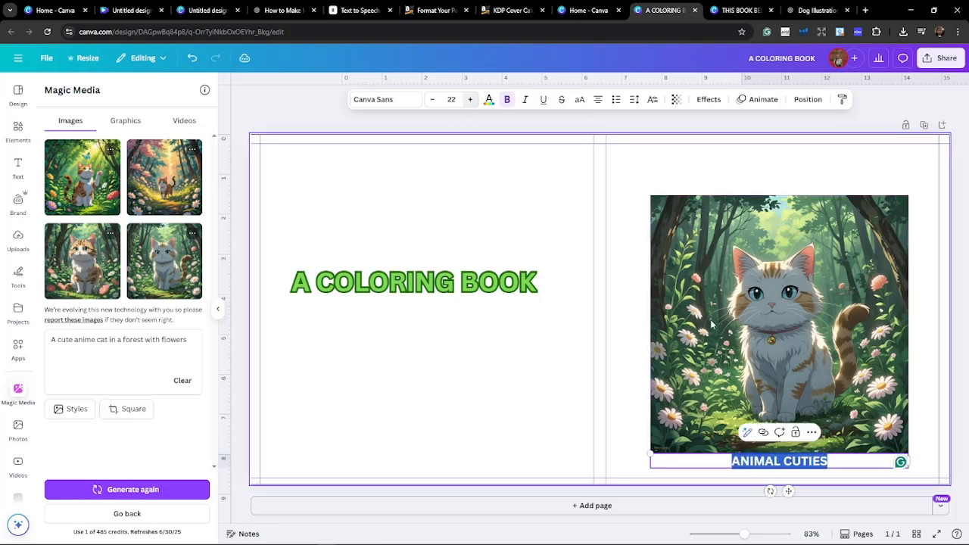
- Move the "ANIMAL CUTIES" text above the cat image and curve it with a value of 48
left_click(754, 472)
left_click_drag(757, 461, 752, 183)
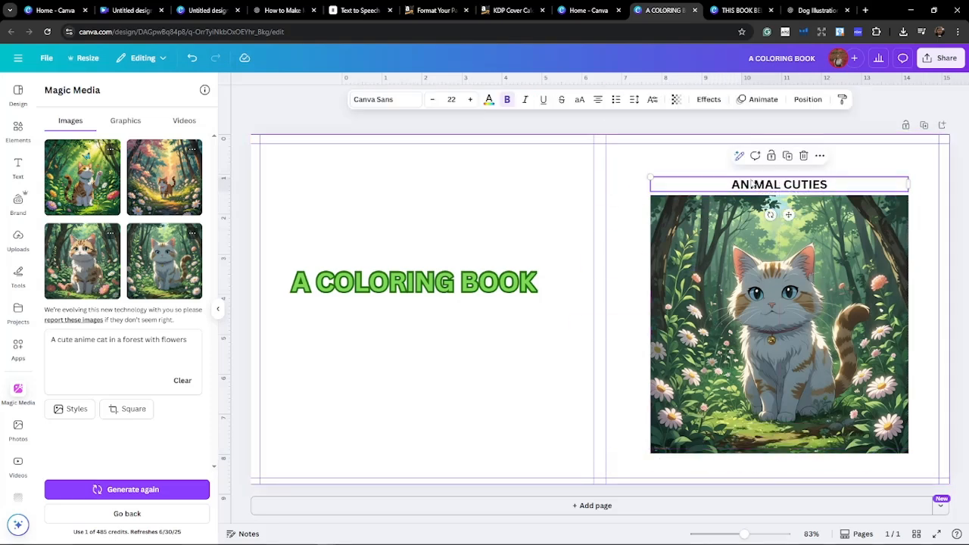
left_click(708, 101)
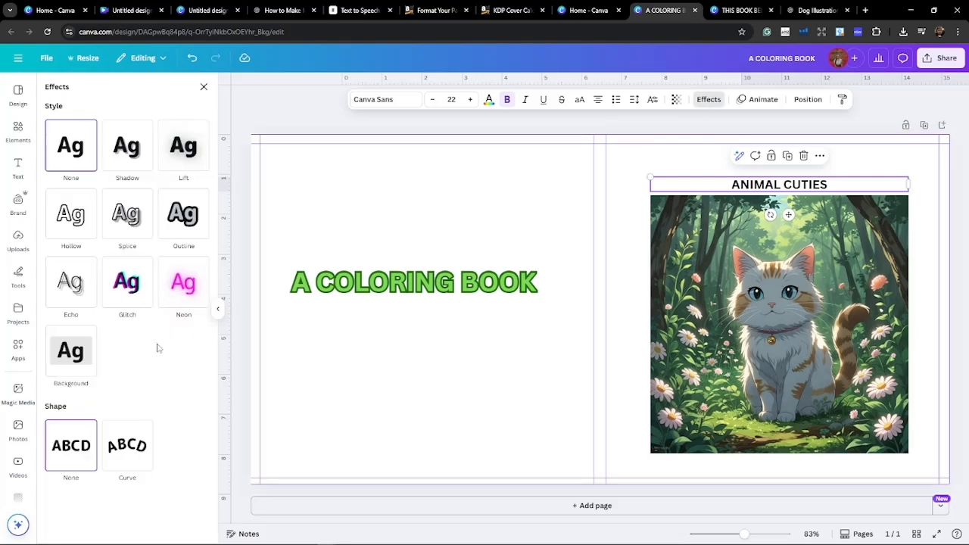
left_click(128, 452)
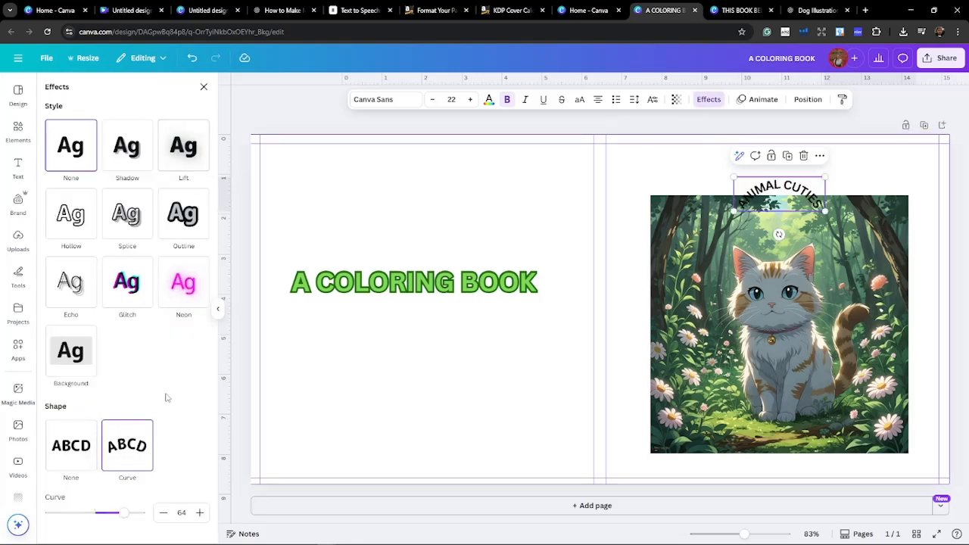
left_click_drag(124, 517, 118, 520)
- Increase the curved "ANIMAL CUTIES" title's font size to 36
left_click(470, 99)
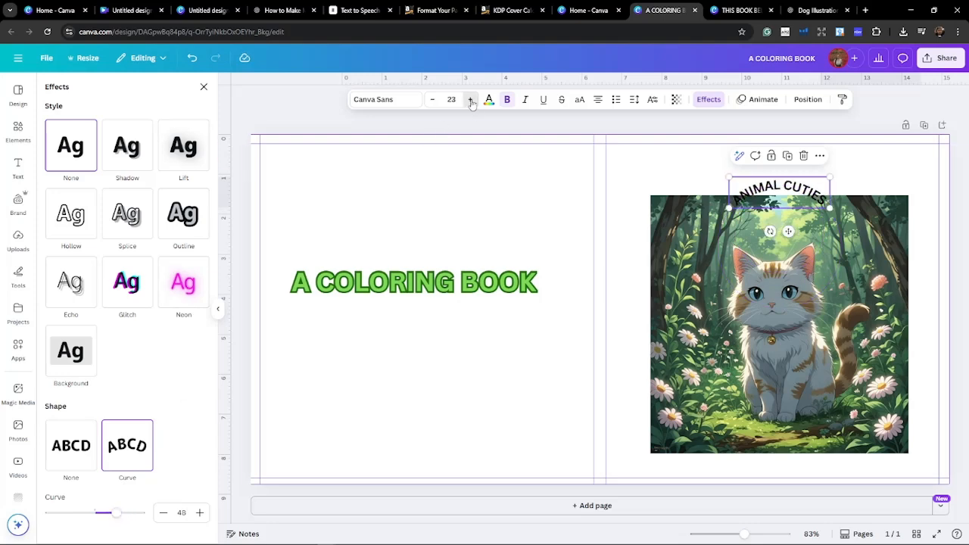
left_click(470, 99)
left_click(470, 100)
left_click(470, 99)
left_click(470, 99)
left_click(470, 99)
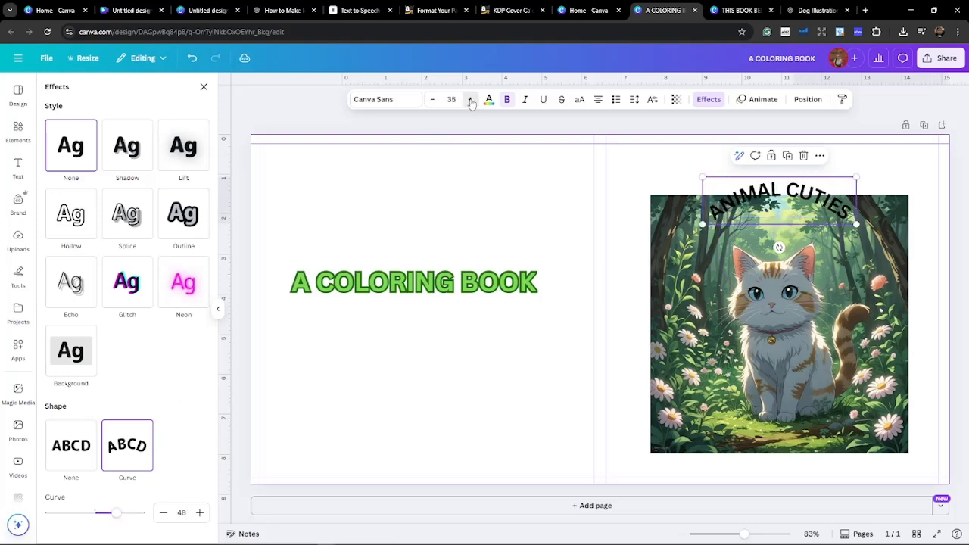
left_click(470, 99)
- Raise the curved "ANIMAL CUTIES" title clear of the cat image and color it light green
left_click_drag(780, 193, 780, 151)
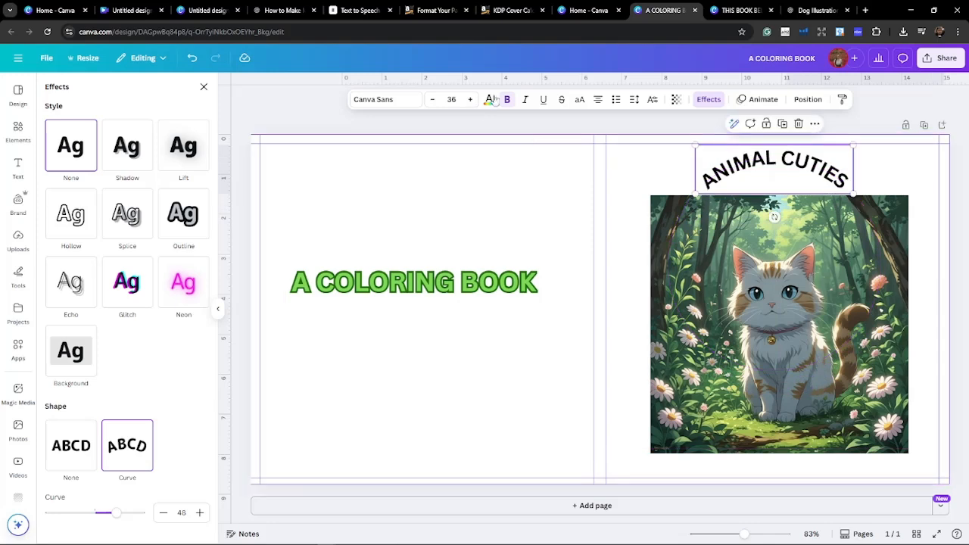
left_click(488, 99)
left_click(141, 162)
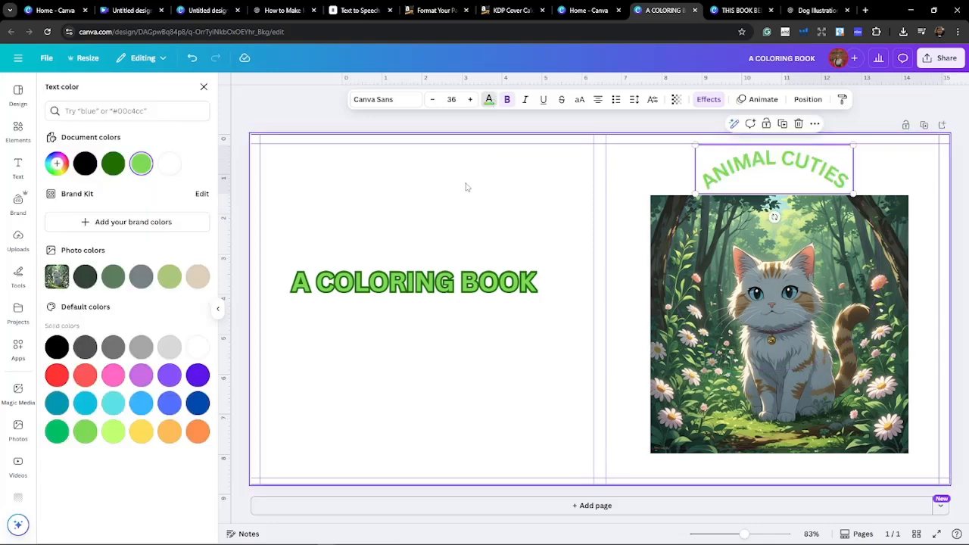
- Set the cover page's background to solid yellow after trying light turquoise
left_click(469, 187)
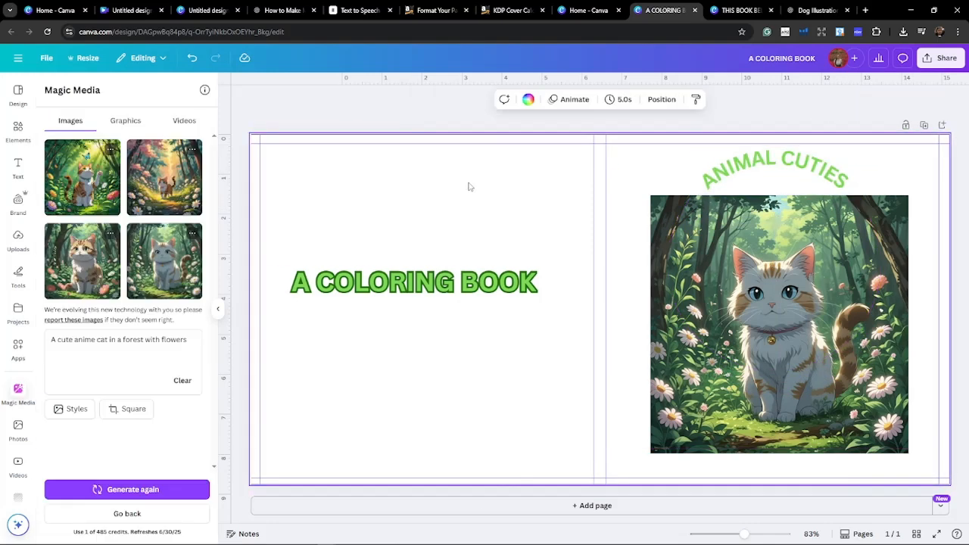
left_click(528, 101)
left_click(110, 398)
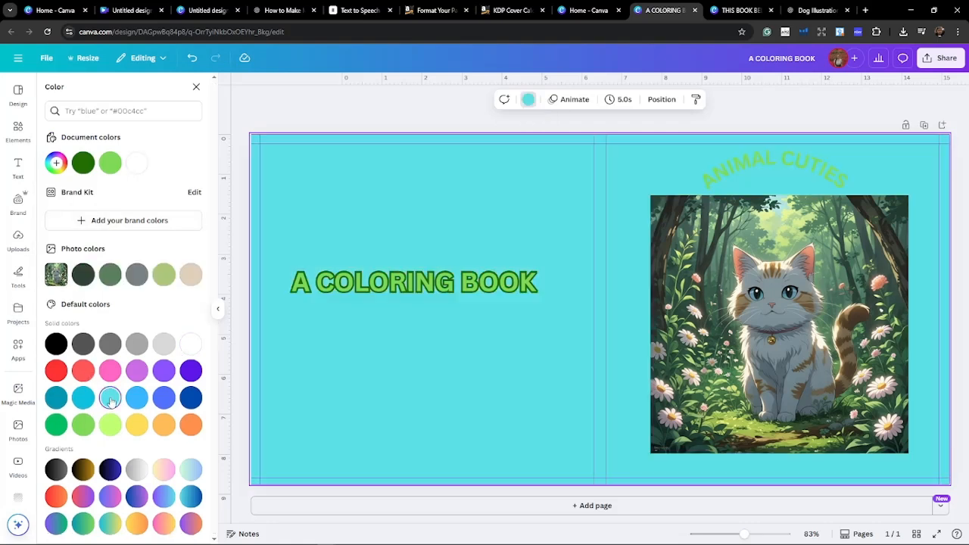
left_click(137, 424)
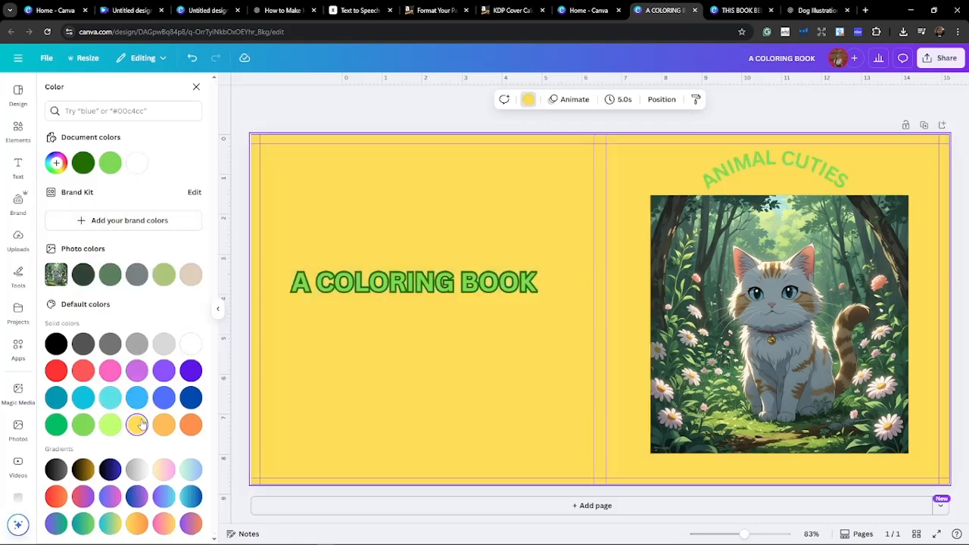
- Remove the background from the cat image and move the cutout slightly higher on the front cover
left_click(799, 254)
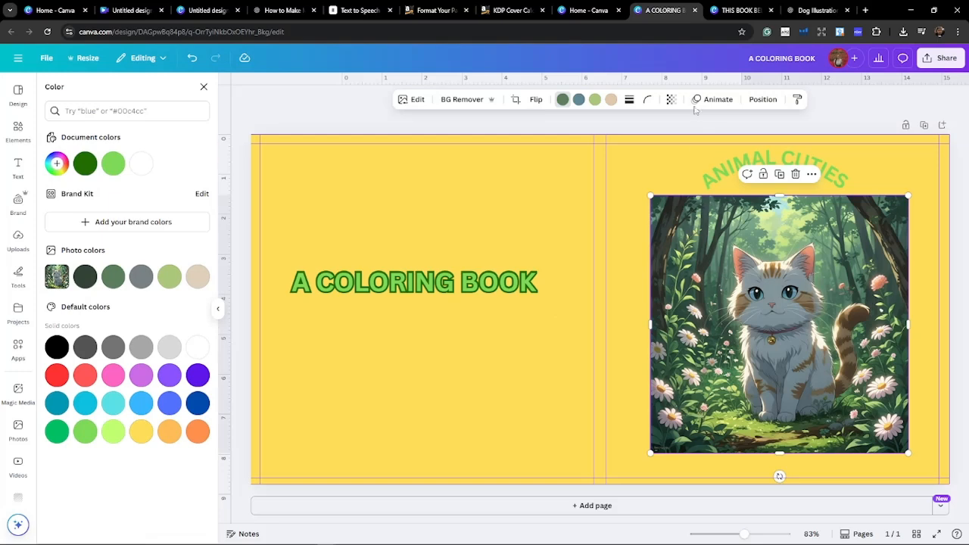
left_click(451, 104)
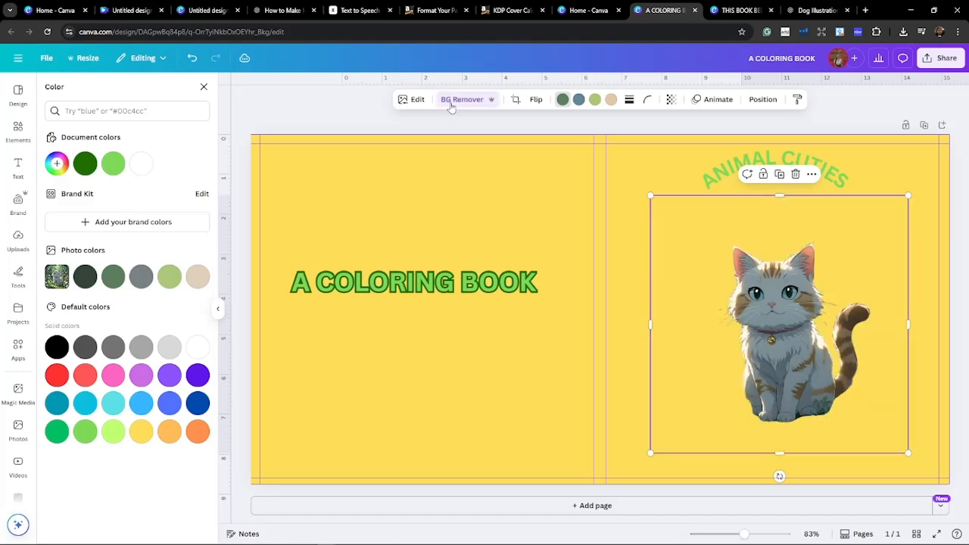
left_click_drag(805, 338, 800, 313)
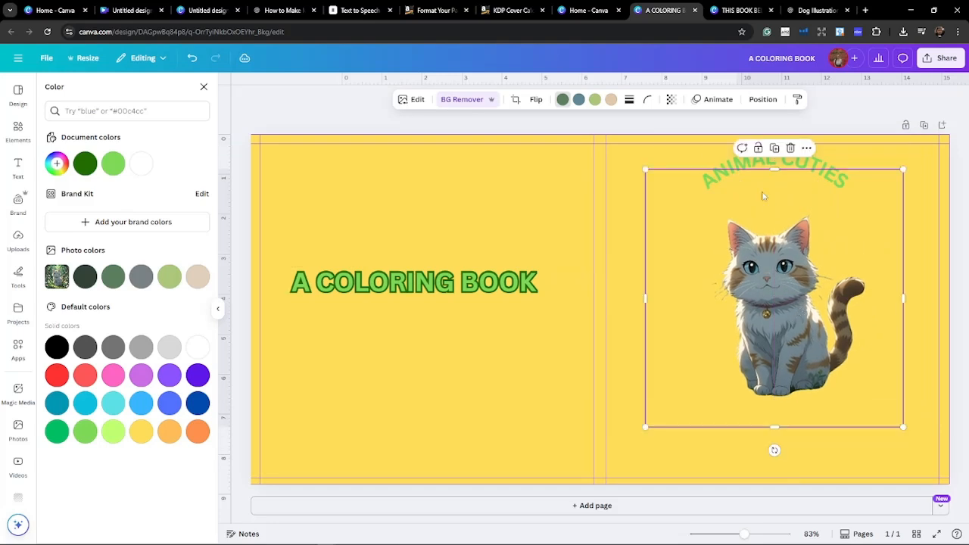
- Lower the curved "ANIMAL CUTIES" title to just above the cat's head and shift the "A COLORING BOOK" title slightly right on the back cover
left_click(740, 167)
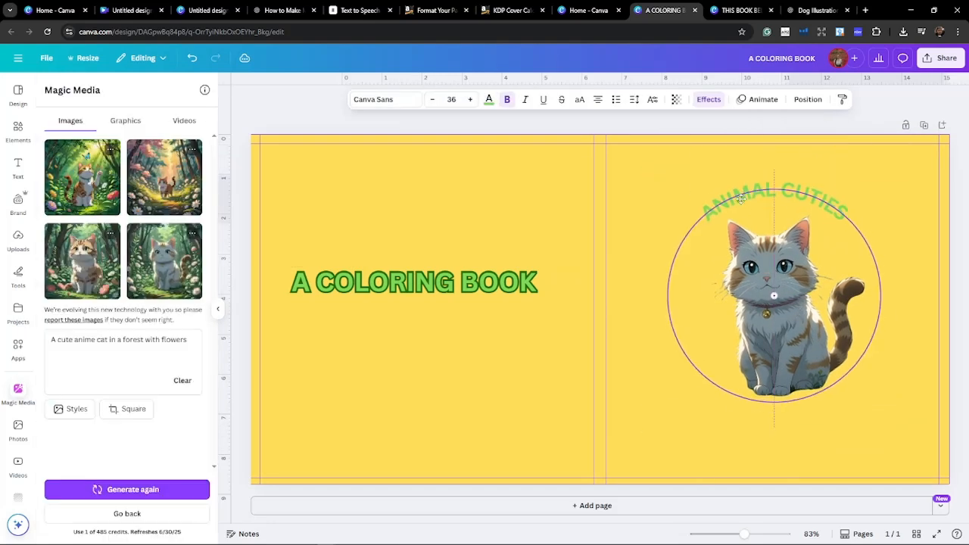
left_click(477, 243)
left_click_drag(446, 282, 461, 283)
left_click(702, 392)
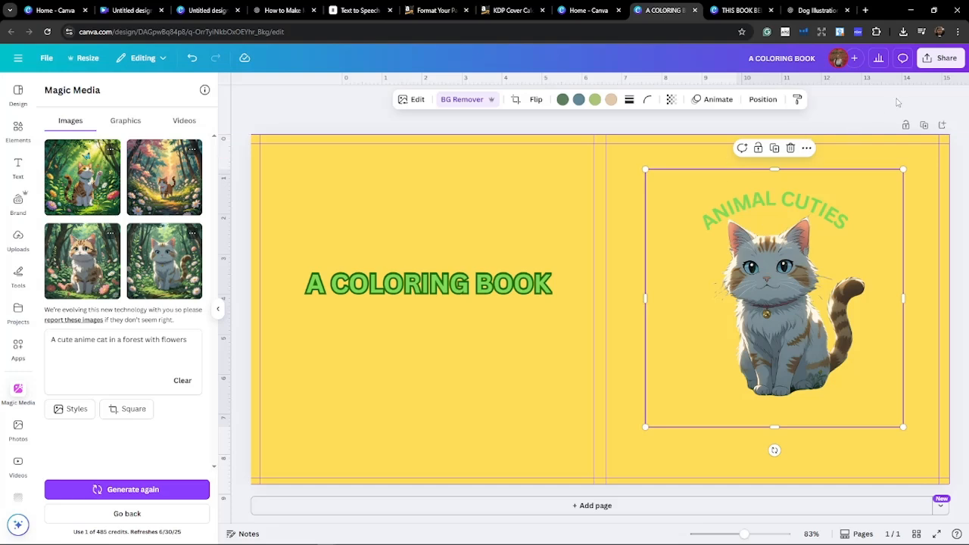
- Review the pages of the coloring book's interior design, and return to the cover design
left_click(749, 9)
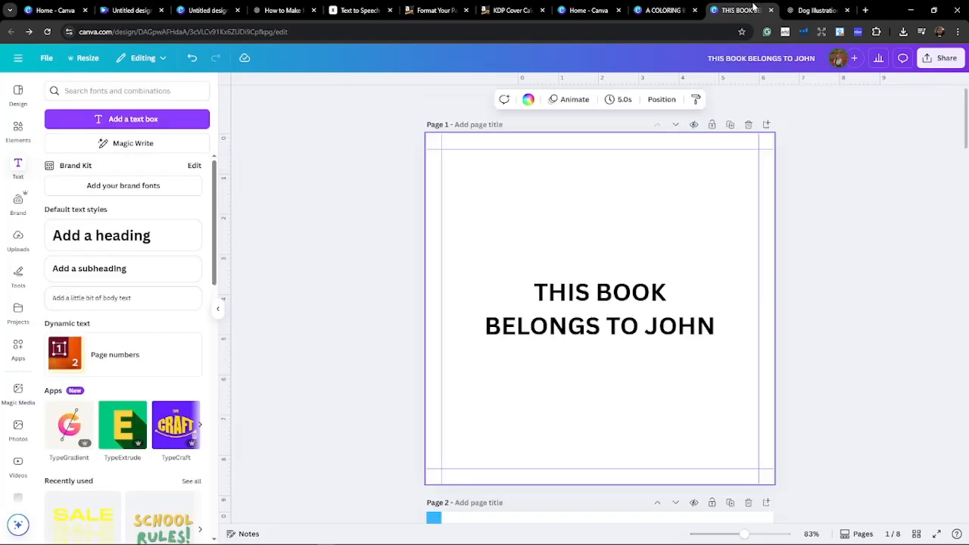
scroll(748, 277, "down", 10)
scroll(748, 277, "up", 10)
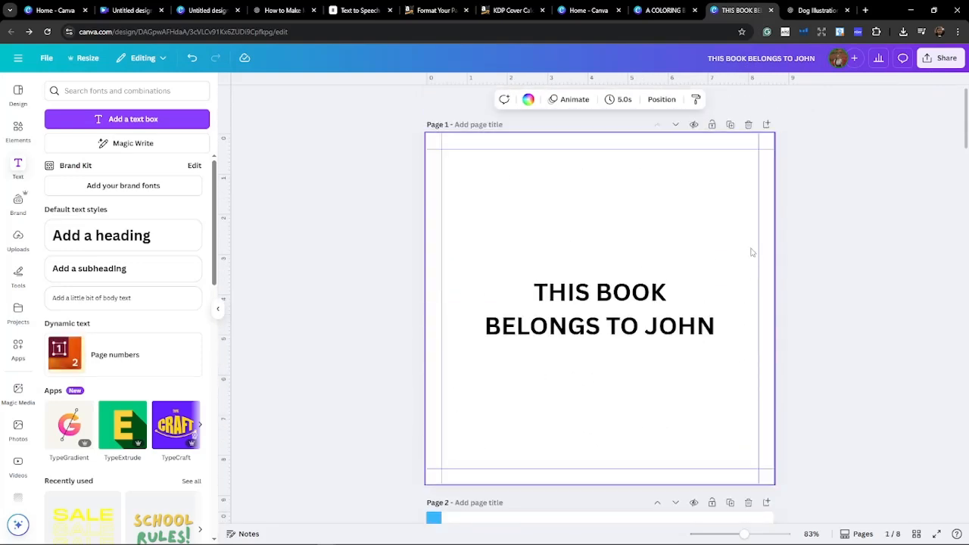
left_click(664, 10)
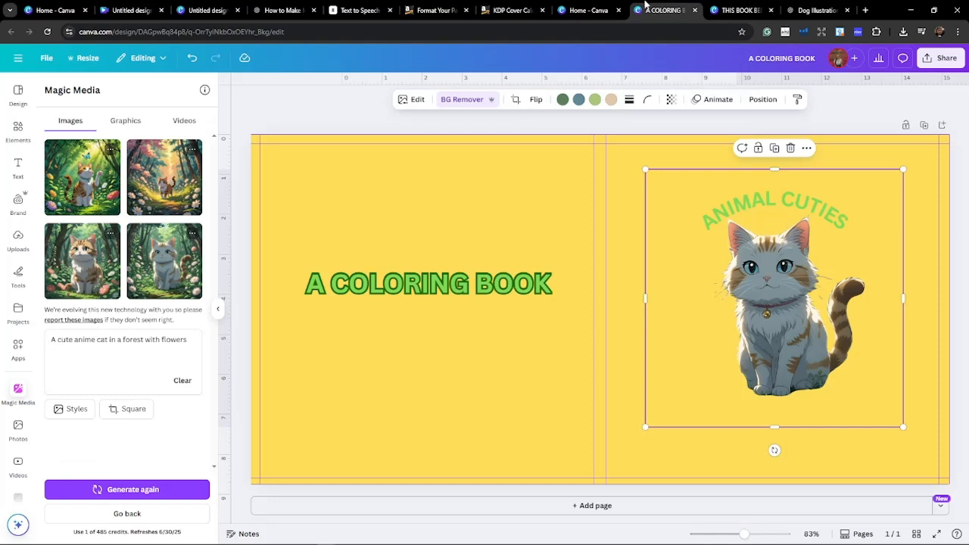